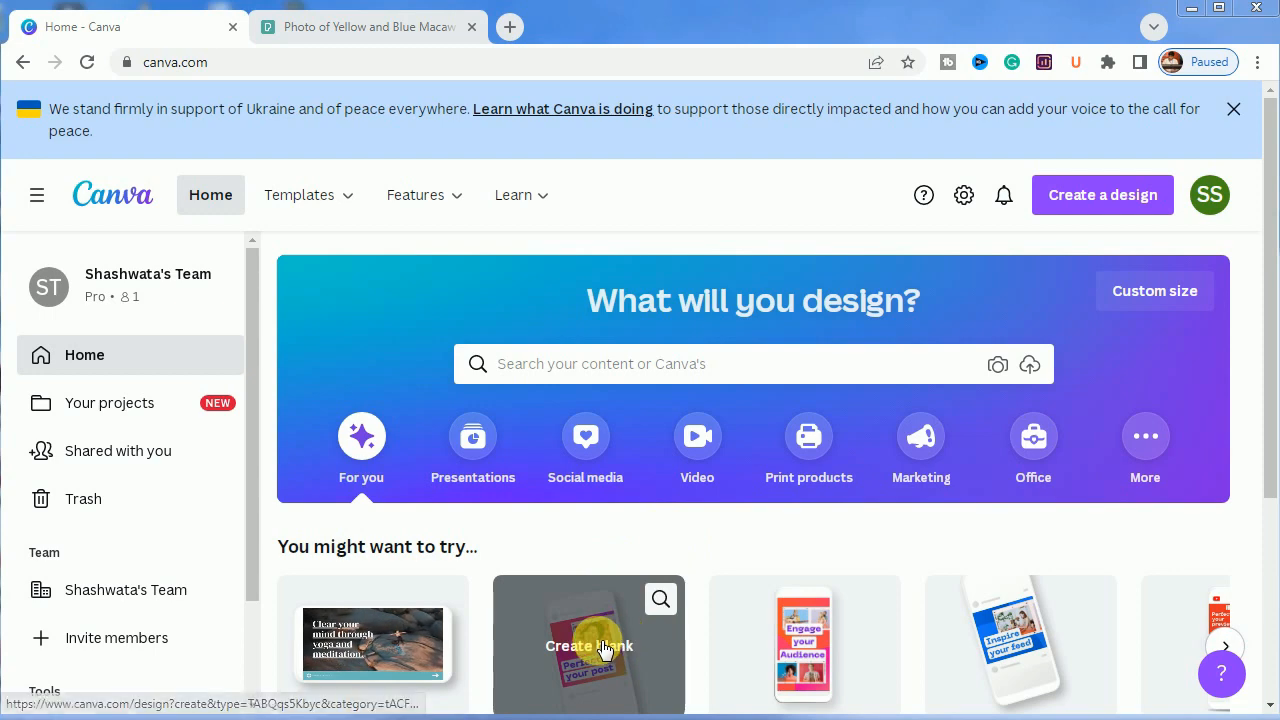
Create a blank Instagram Post design and zoom the canvas to 35%.
click(612, 643)
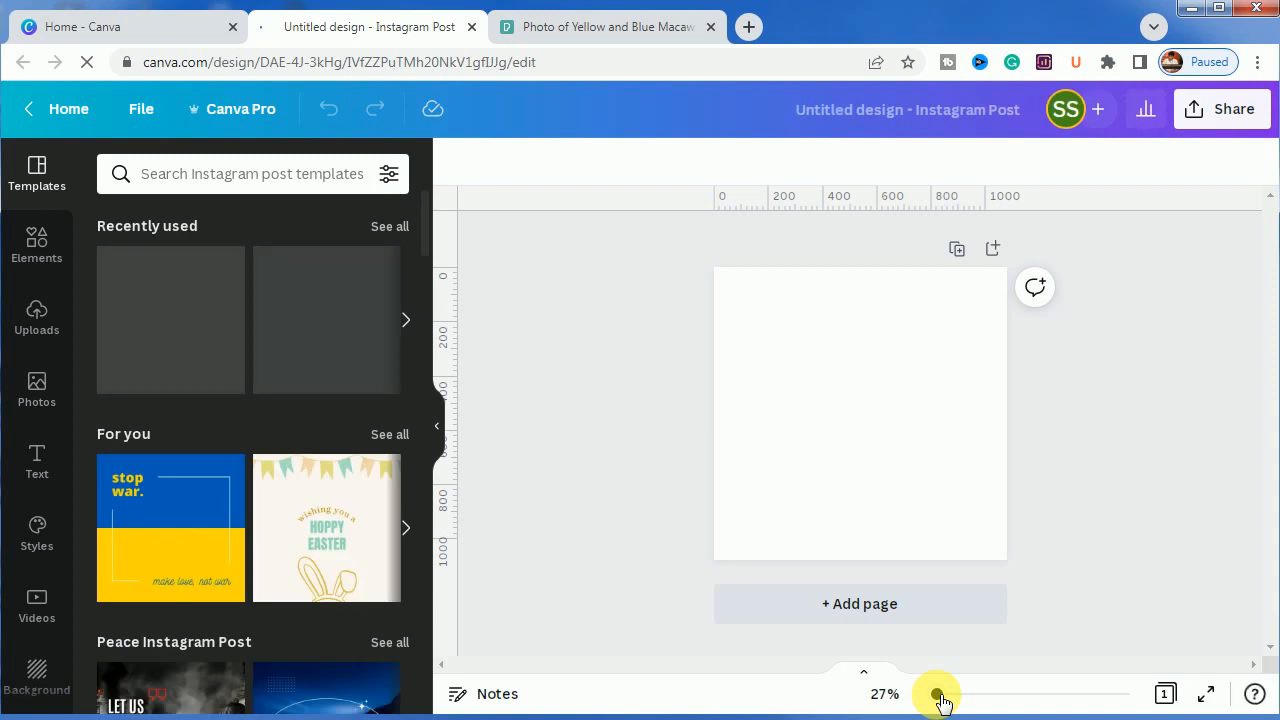
drag(938, 694, 942, 695)
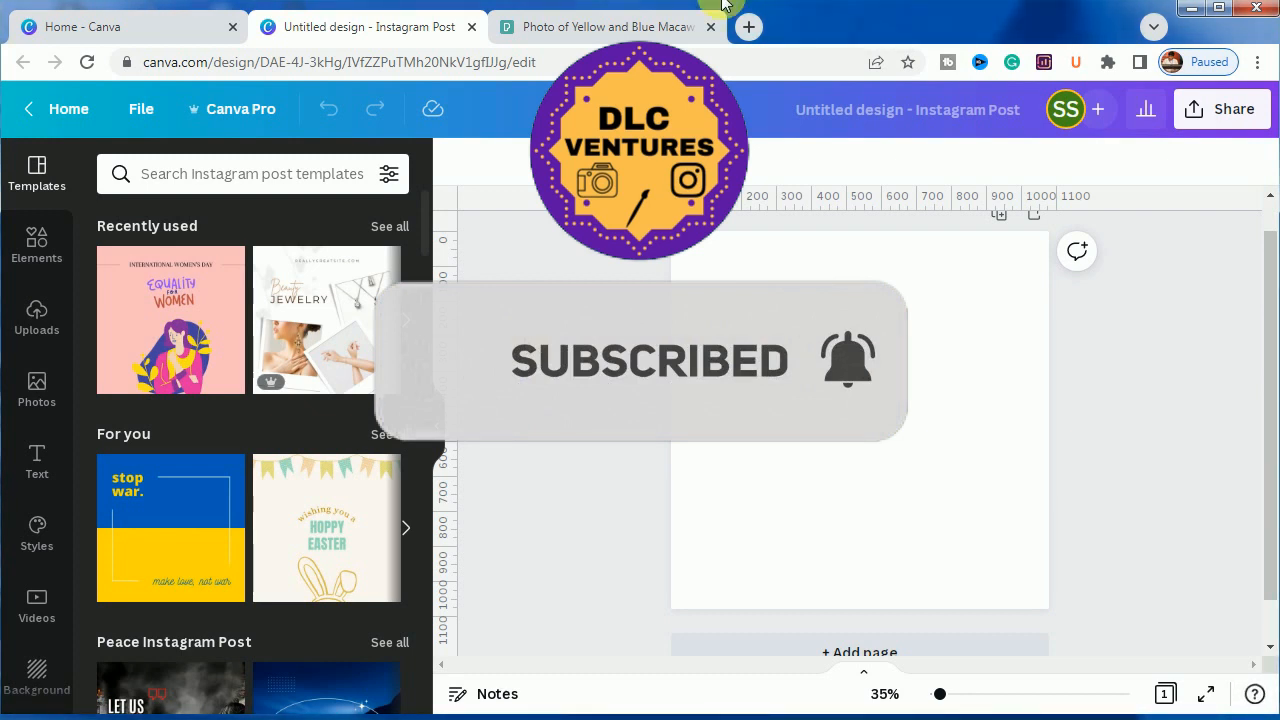
Check the macaw photo's Pexels page, and upload the photo file pexels-couleur-2317904 to the design's uploads.
click(636, 28)
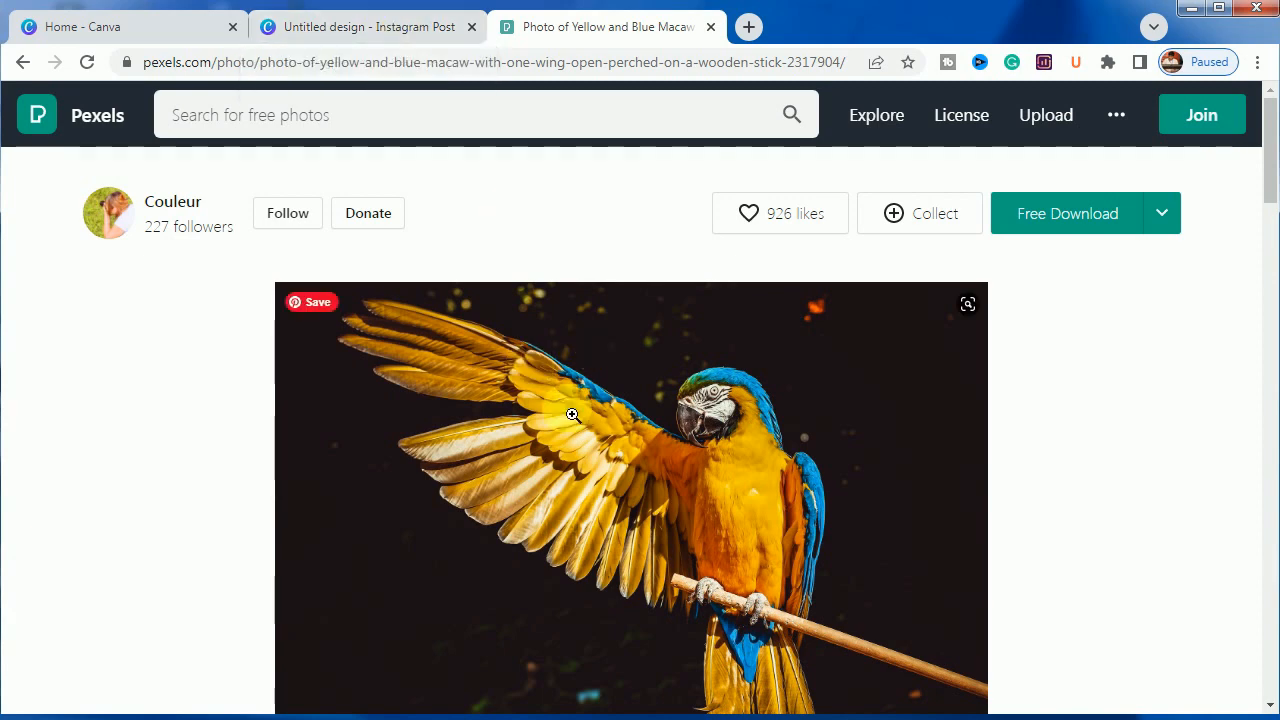
click(374, 40)
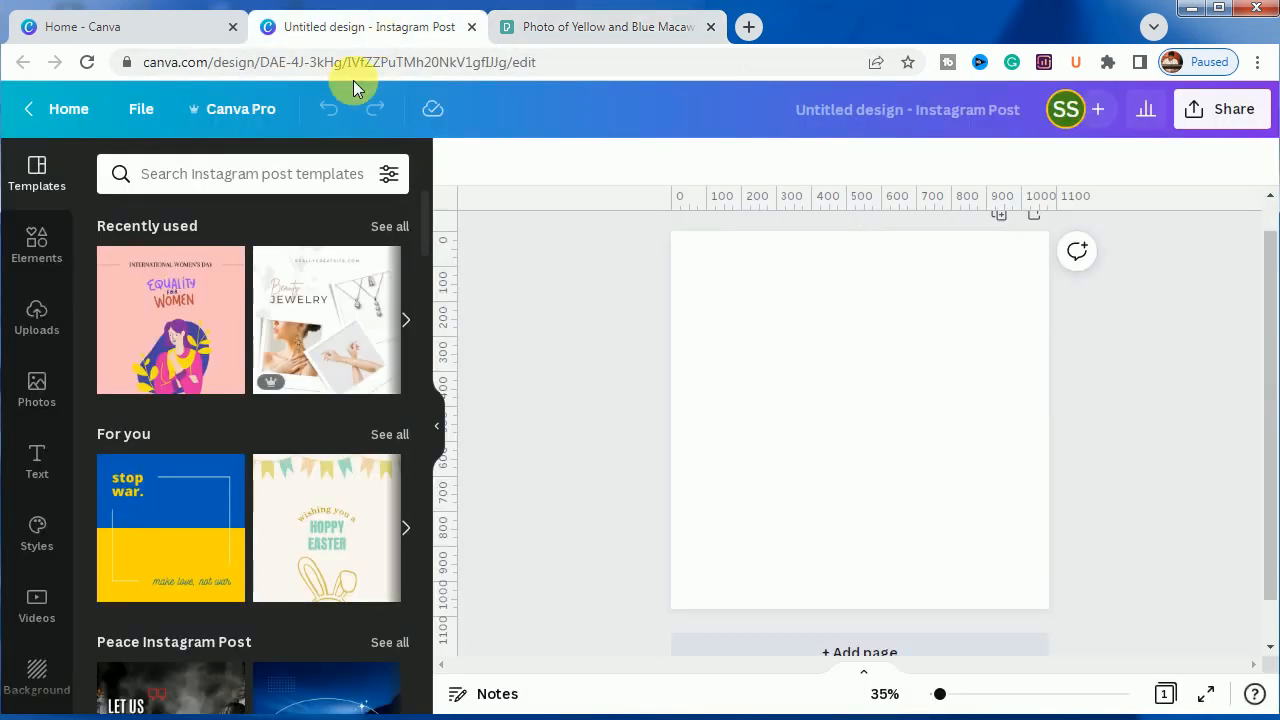
click(40, 316)
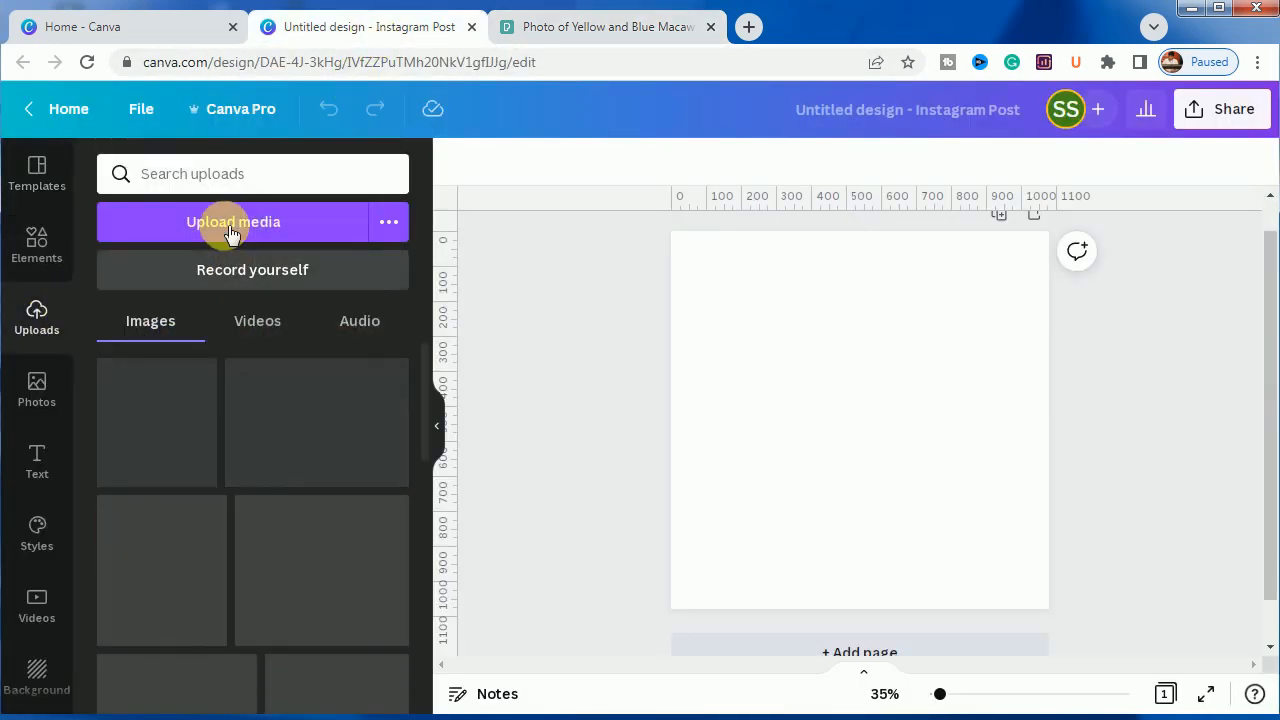
click(229, 224)
click(241, 185)
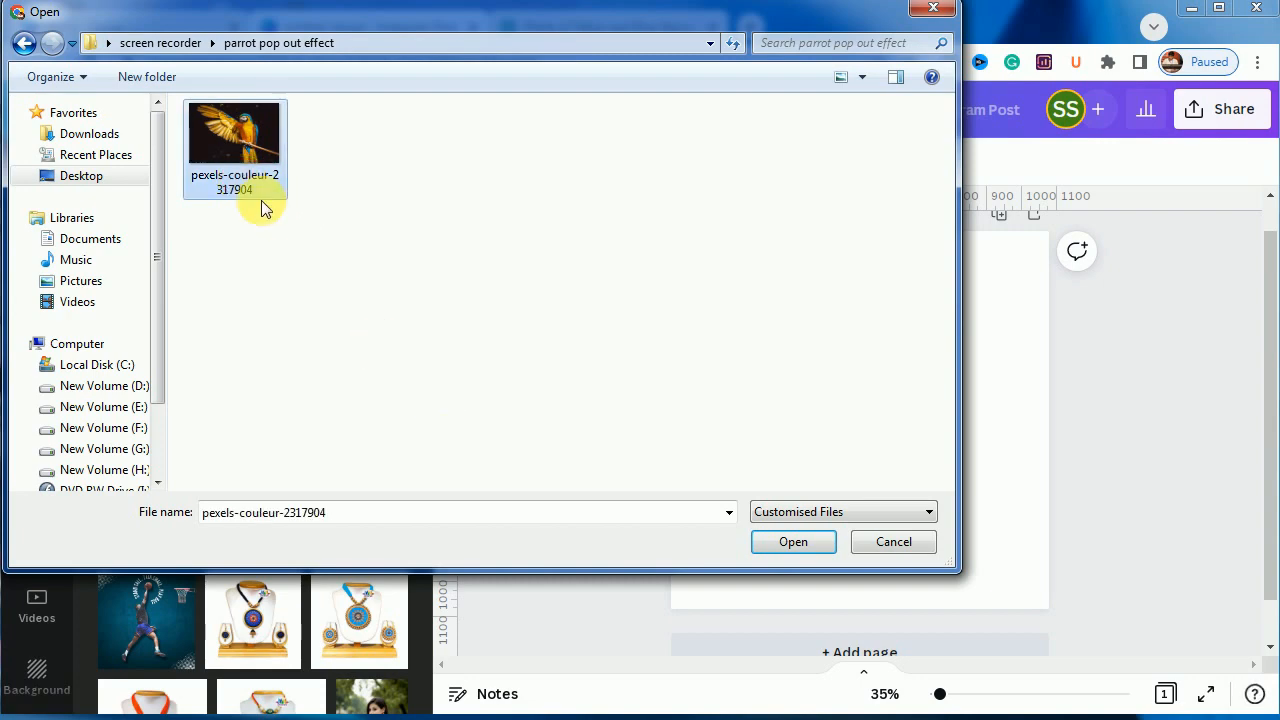
click(778, 540)
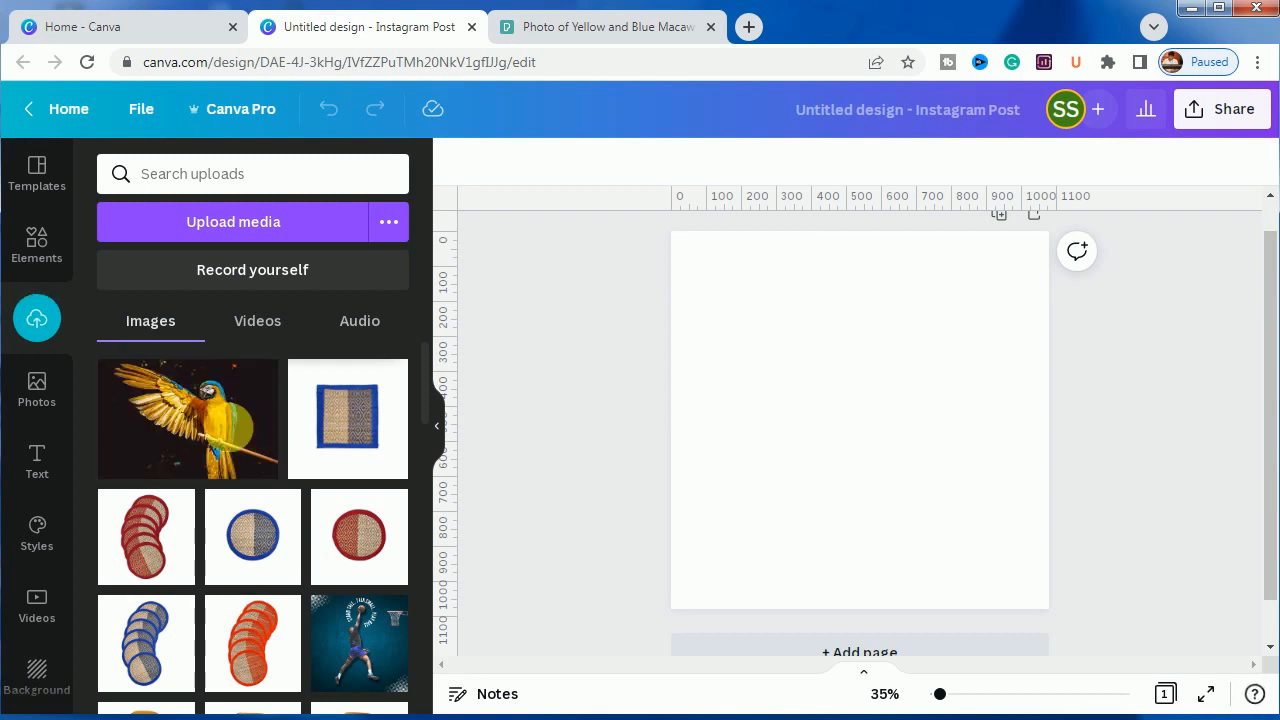
Find the frame elements and add the letter P frame to the page.
click(52, 253)
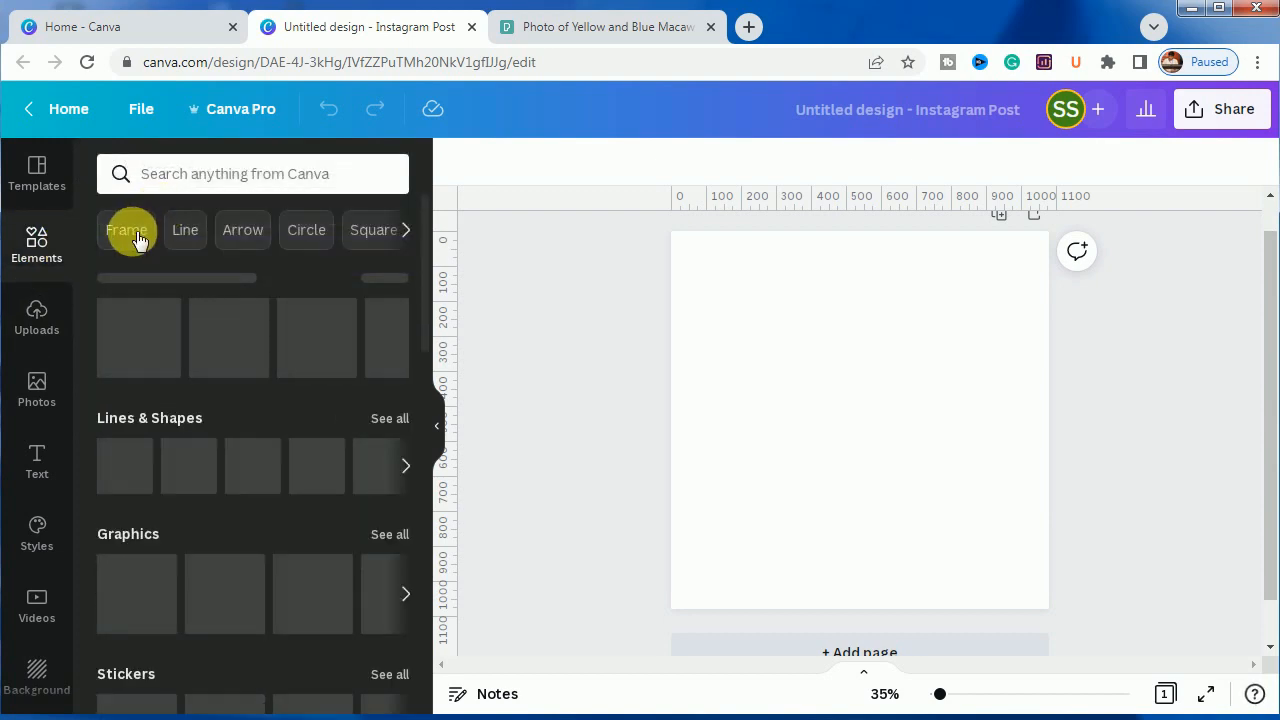
click(137, 232)
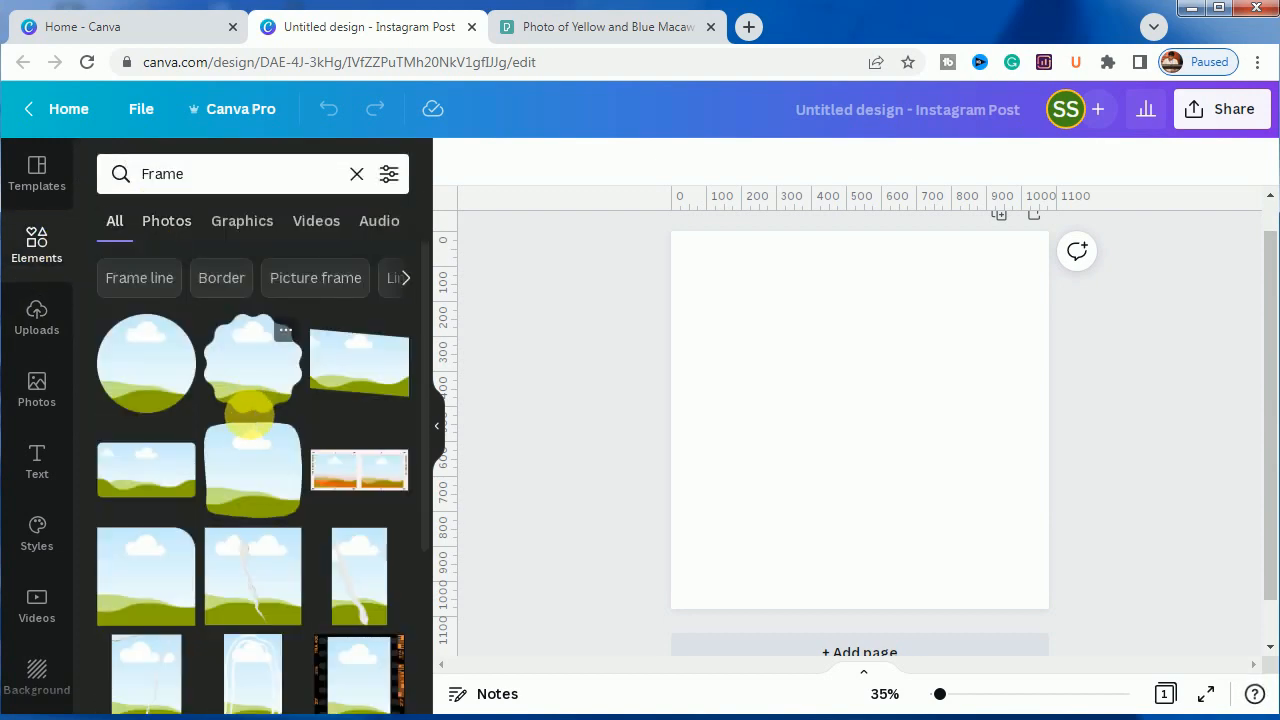
scroll(256, 424, down, 3)
scroll(256, 424, down, 5)
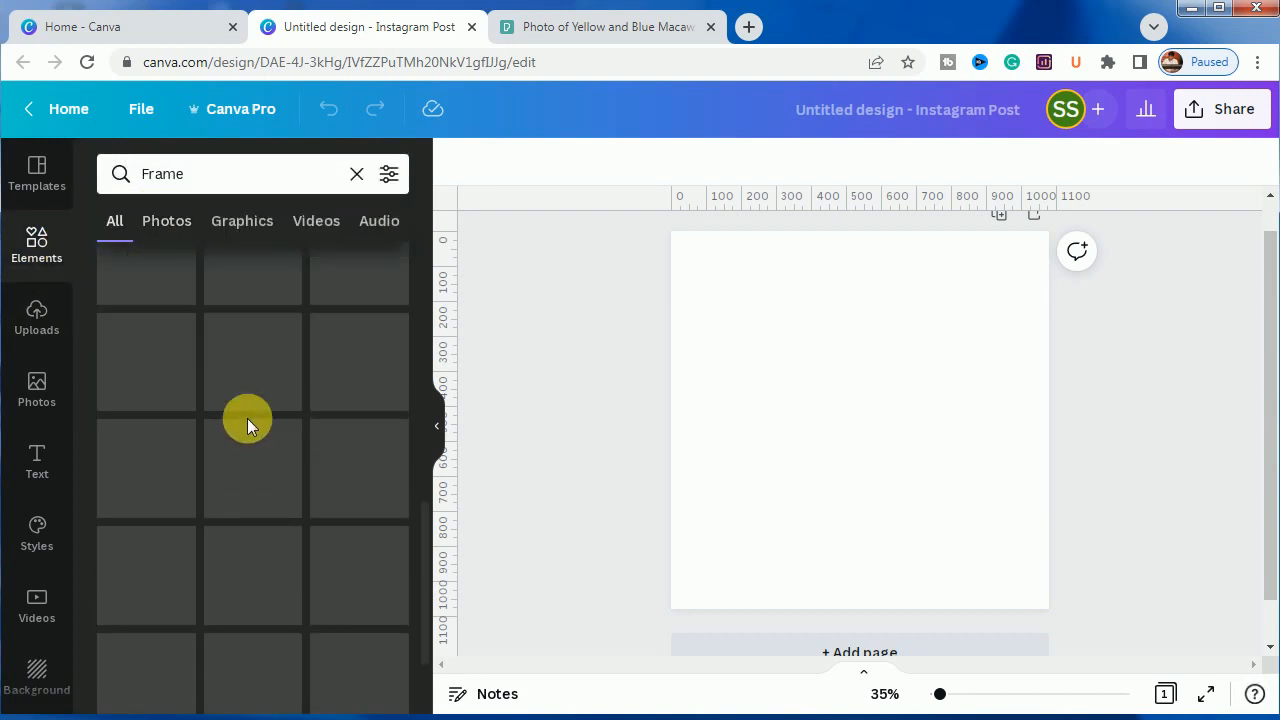
scroll(250, 422, down, 3)
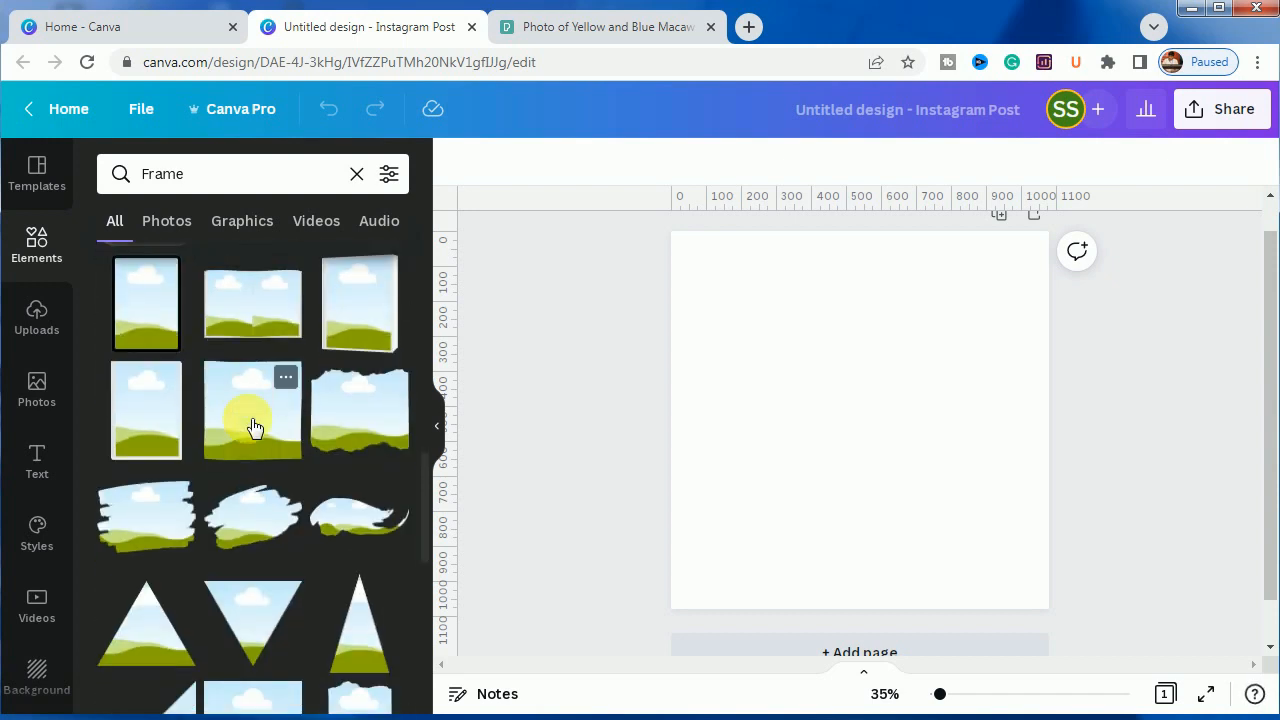
scroll(255, 427, down, 6)
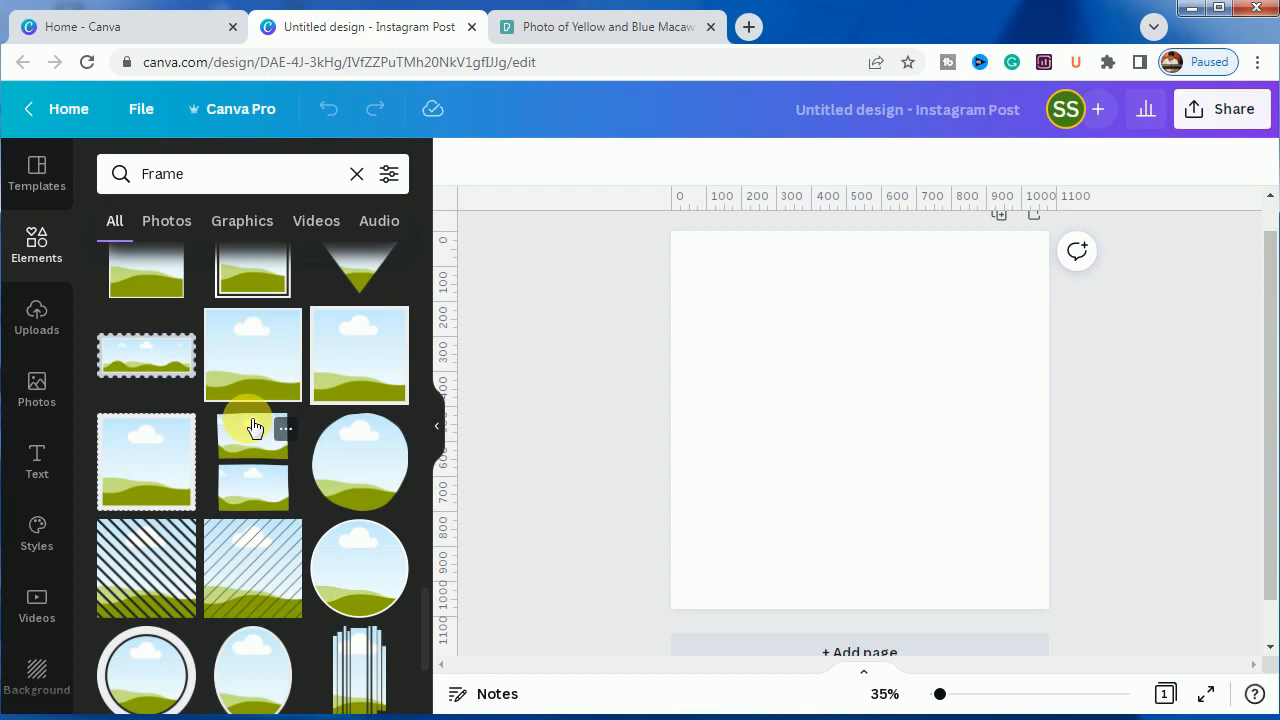
scroll(252, 425, down, 3)
scroll(253, 427, down, 3)
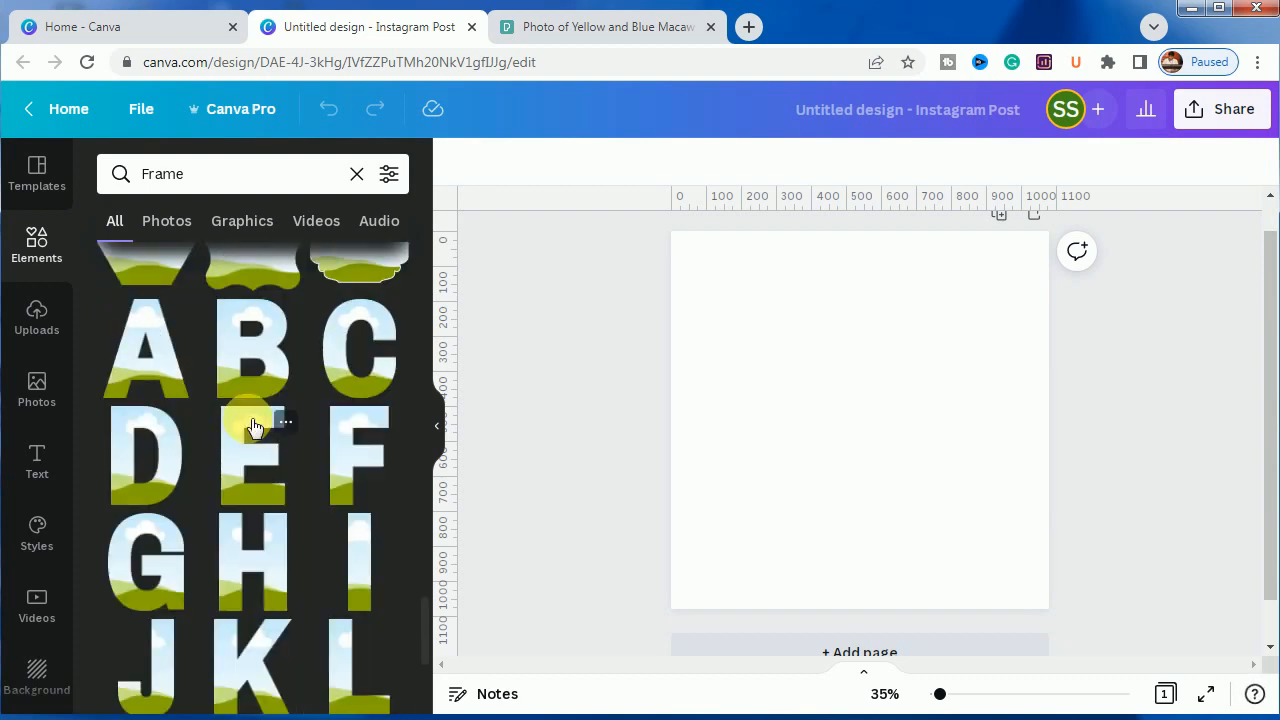
scroll(253, 427, down, 3)
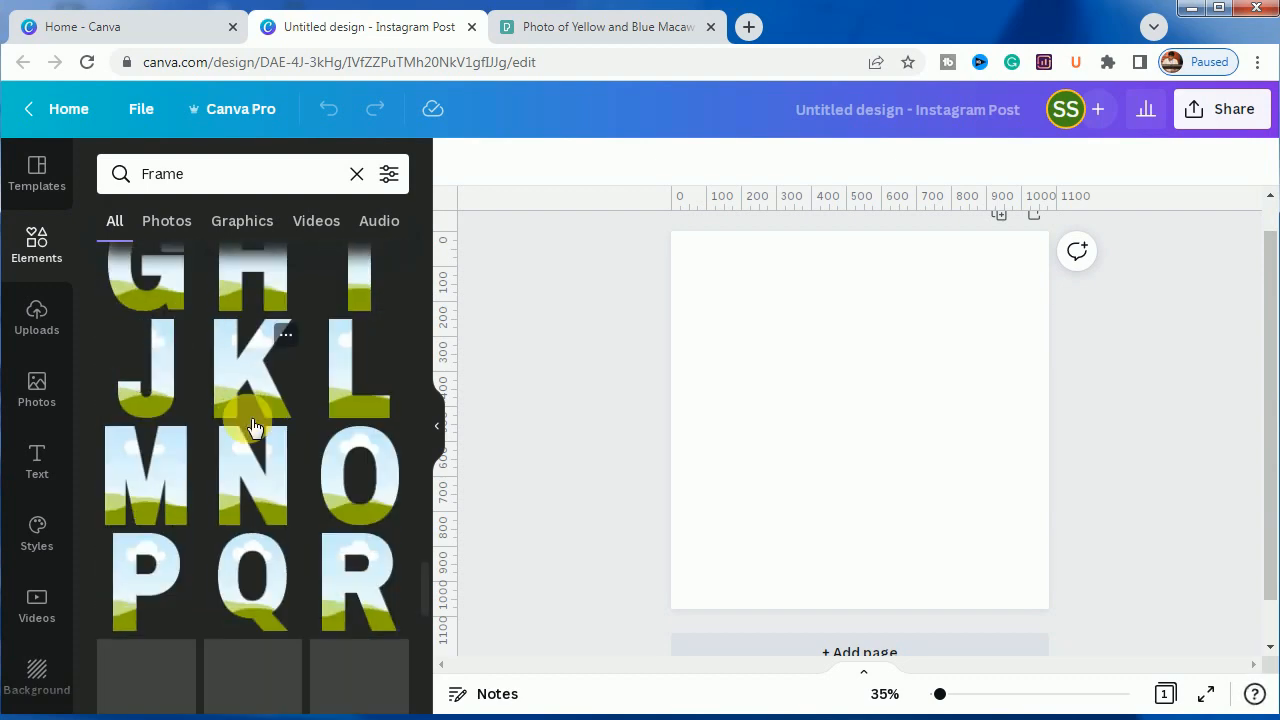
click(133, 585)
Enlarge the P frame to about 480 × 710 px and place it in the right half of the page.
drag(806, 538, 760, 574)
drag(917, 451, 975, 432)
mouse_move(918, 498)
mouse_down()
mouse_move(930, 530)
mouse_move(919, 518)
mouse_up()
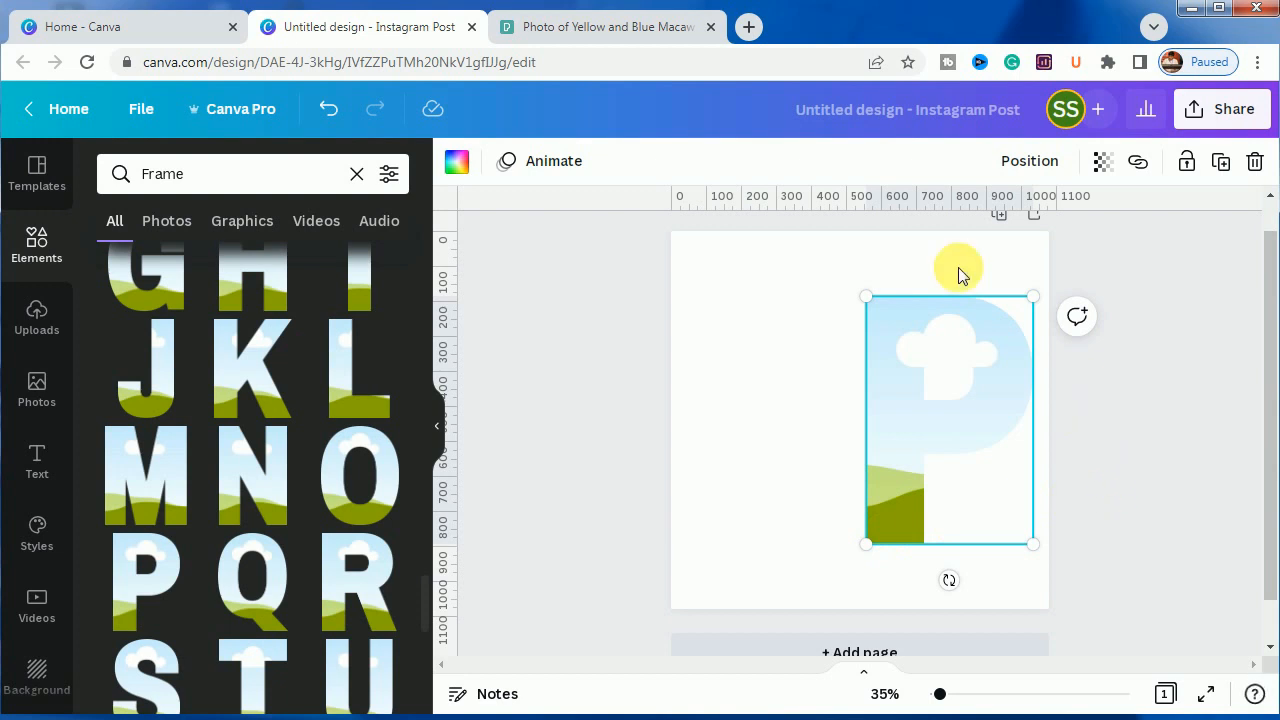
click(617, 326)
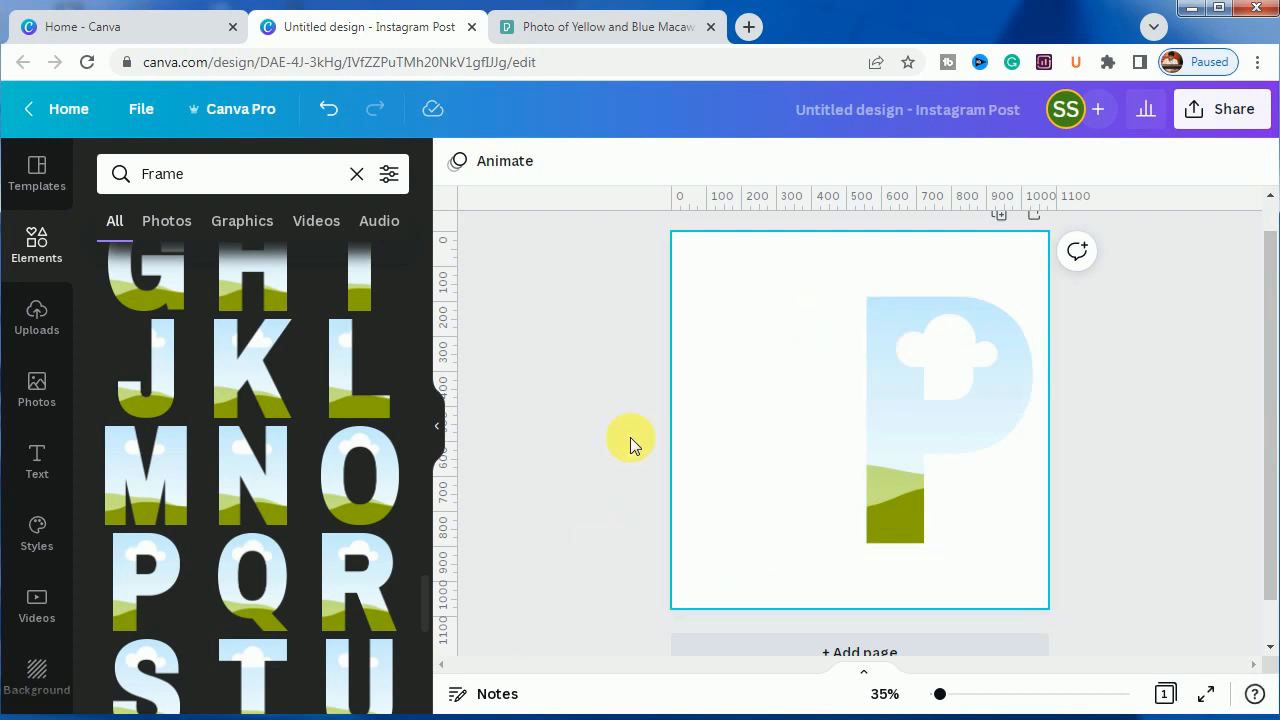
Fill the P frame with the macaw photo, then enlarge and shift it so the bird's head and body sit inside the letter.
click(36, 310)
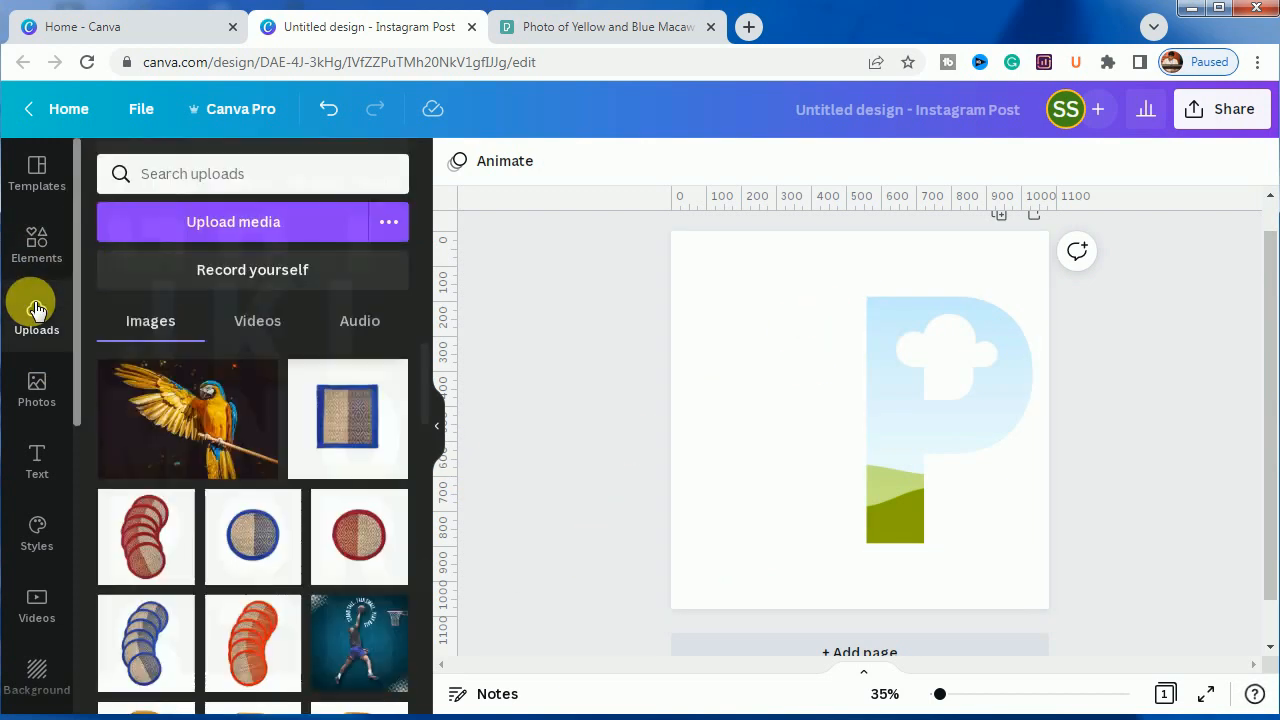
drag(205, 428, 805, 405)
double_click(896, 410)
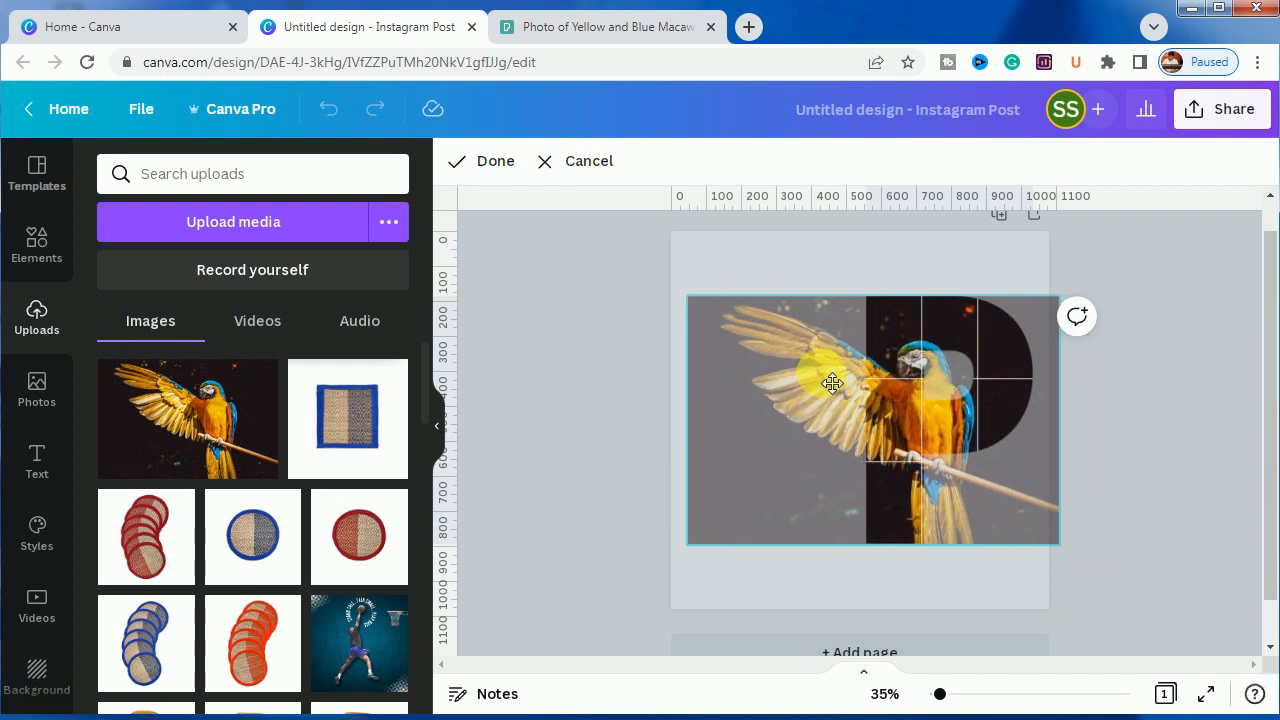
drag(703, 314, 663, 251)
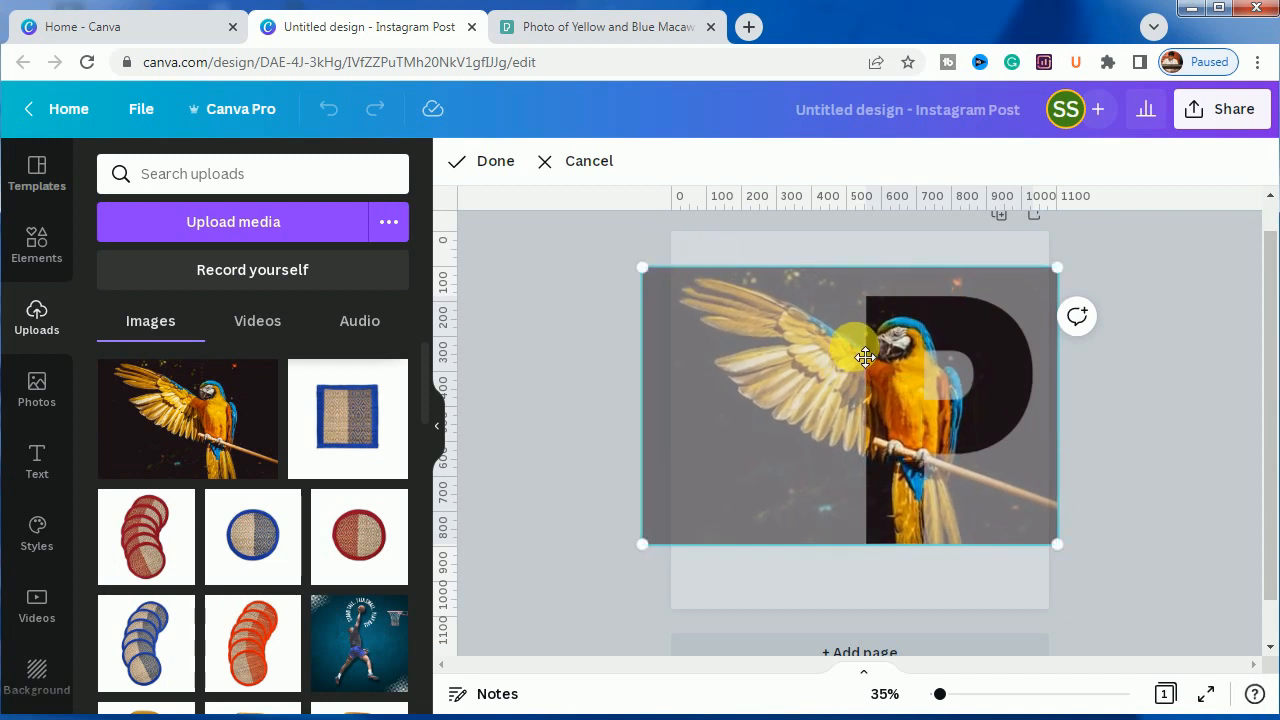
drag(865, 357, 879, 355)
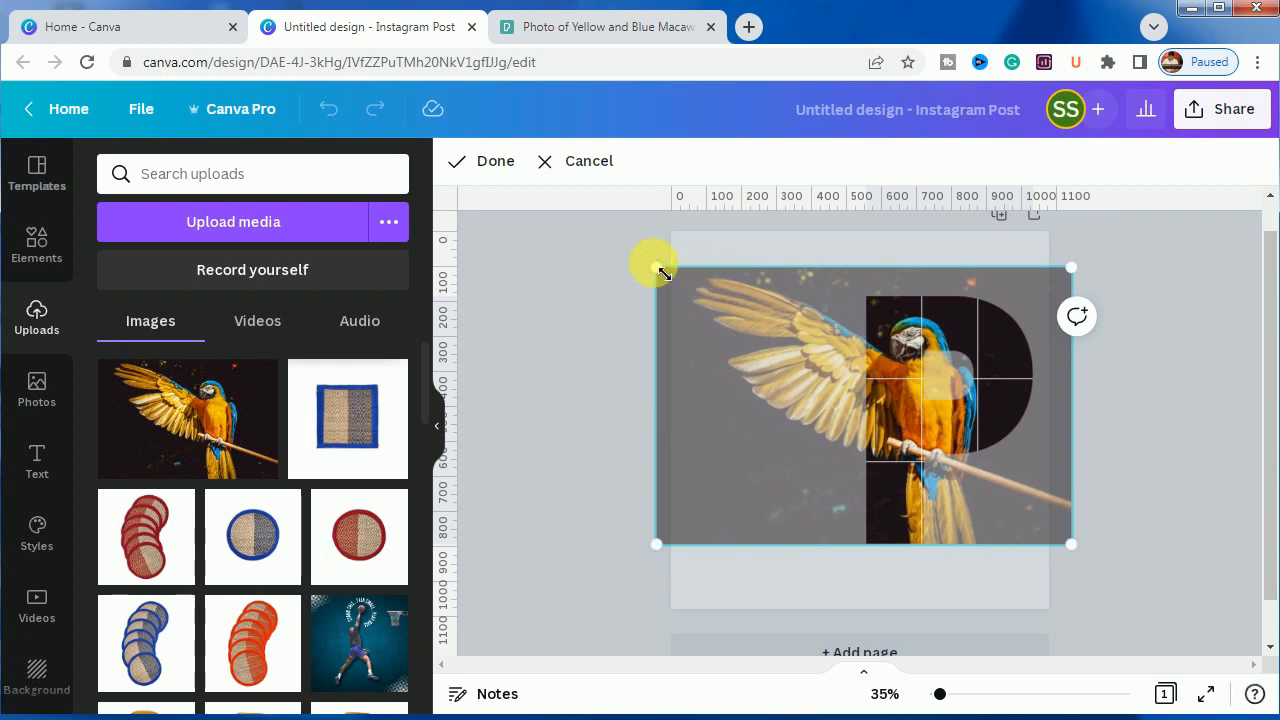
mouse_move(655, 266)
mouse_down()
mouse_move(631, 250)
mouse_move(649, 259)
mouse_up()
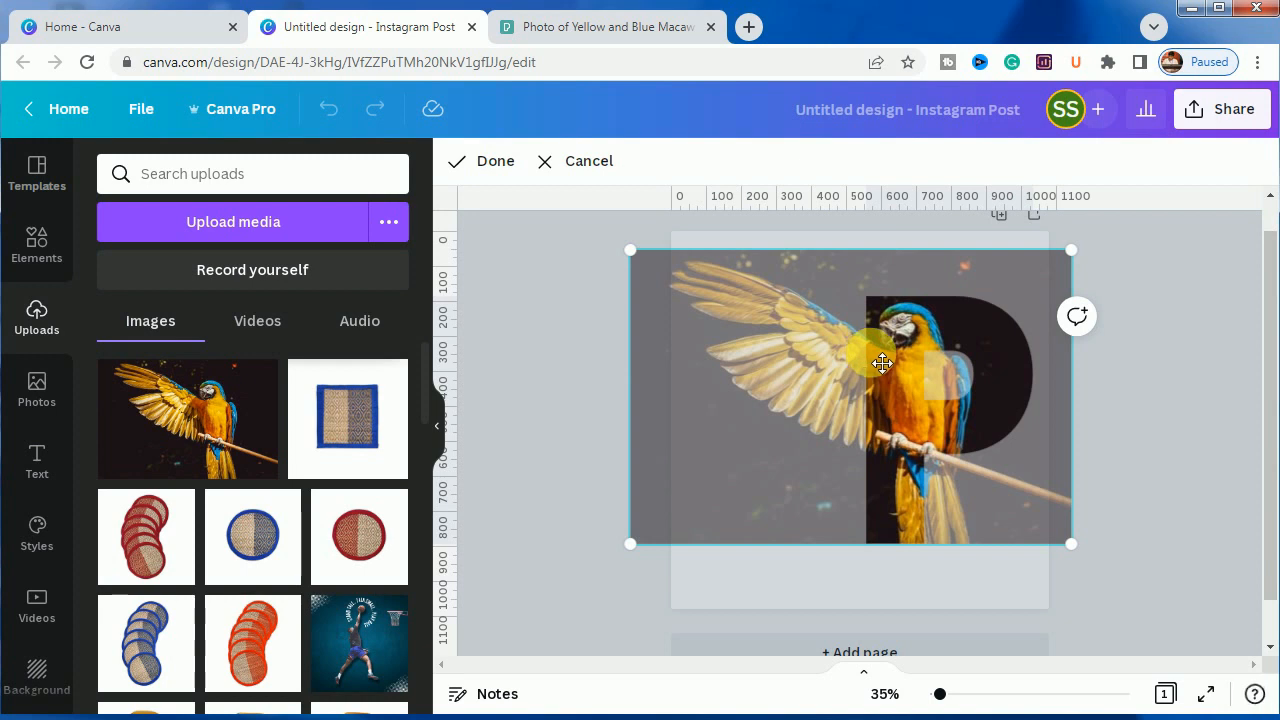
drag(634, 251, 651, 264)
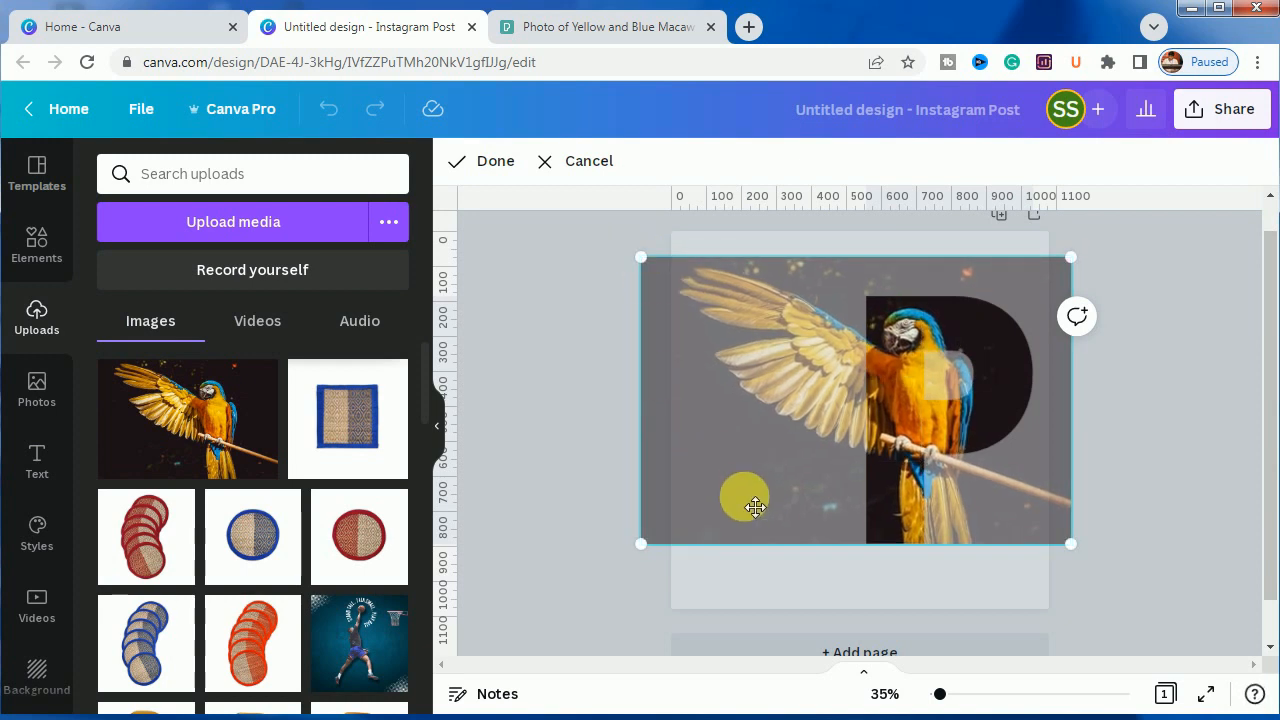
Add horizontal guides along the top and bottom edges of the full photo and along the top edge of the letter P.
drag(871, 209, 872, 268)
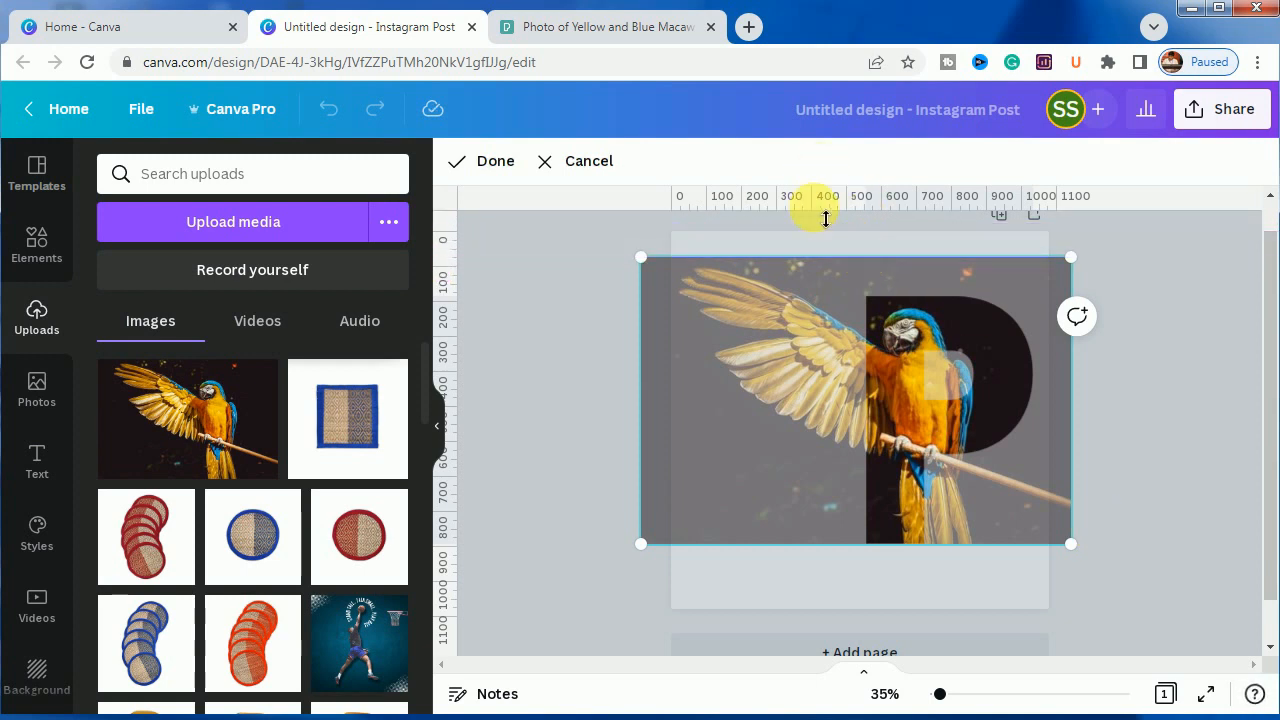
drag(816, 207, 800, 557)
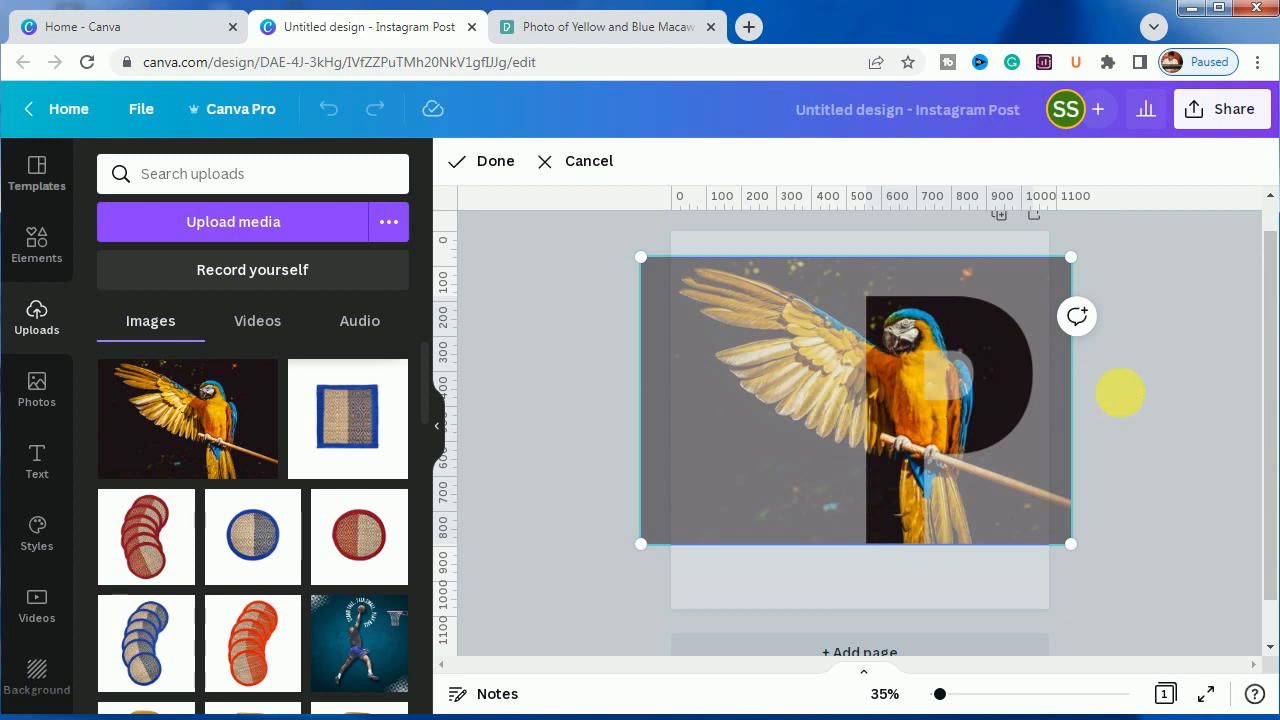
click(1136, 396)
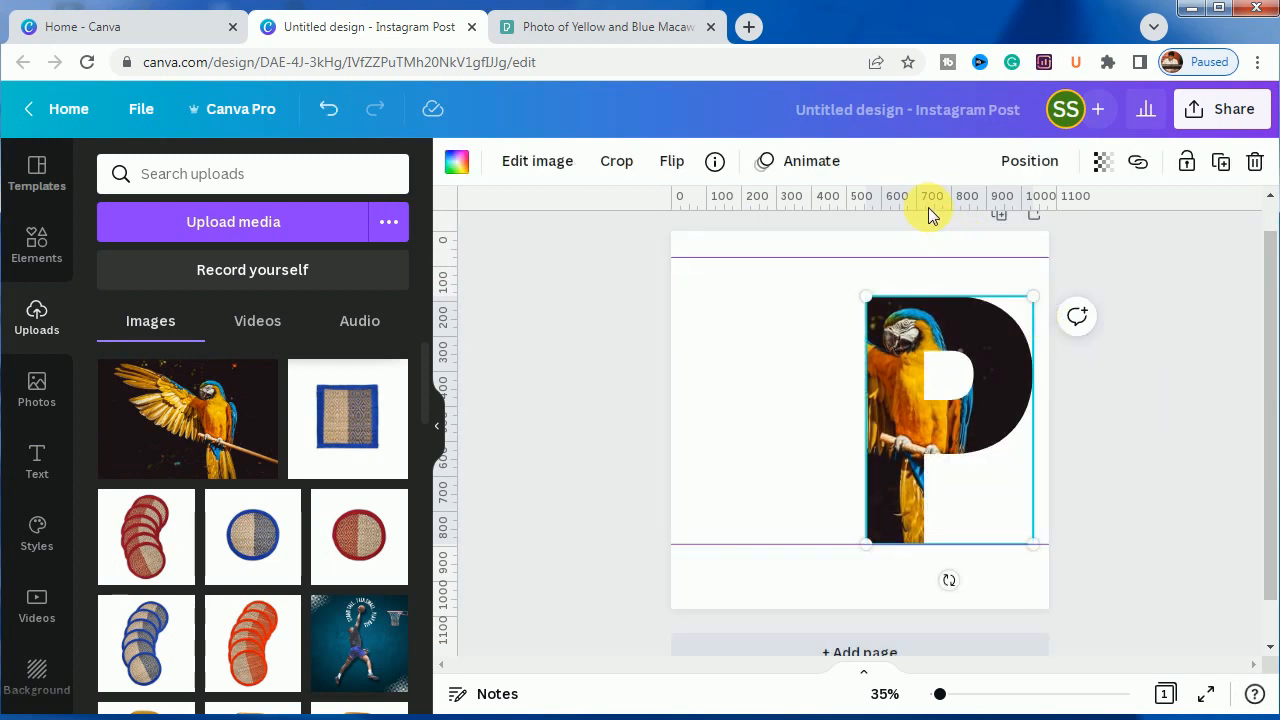
drag(936, 215, 952, 305)
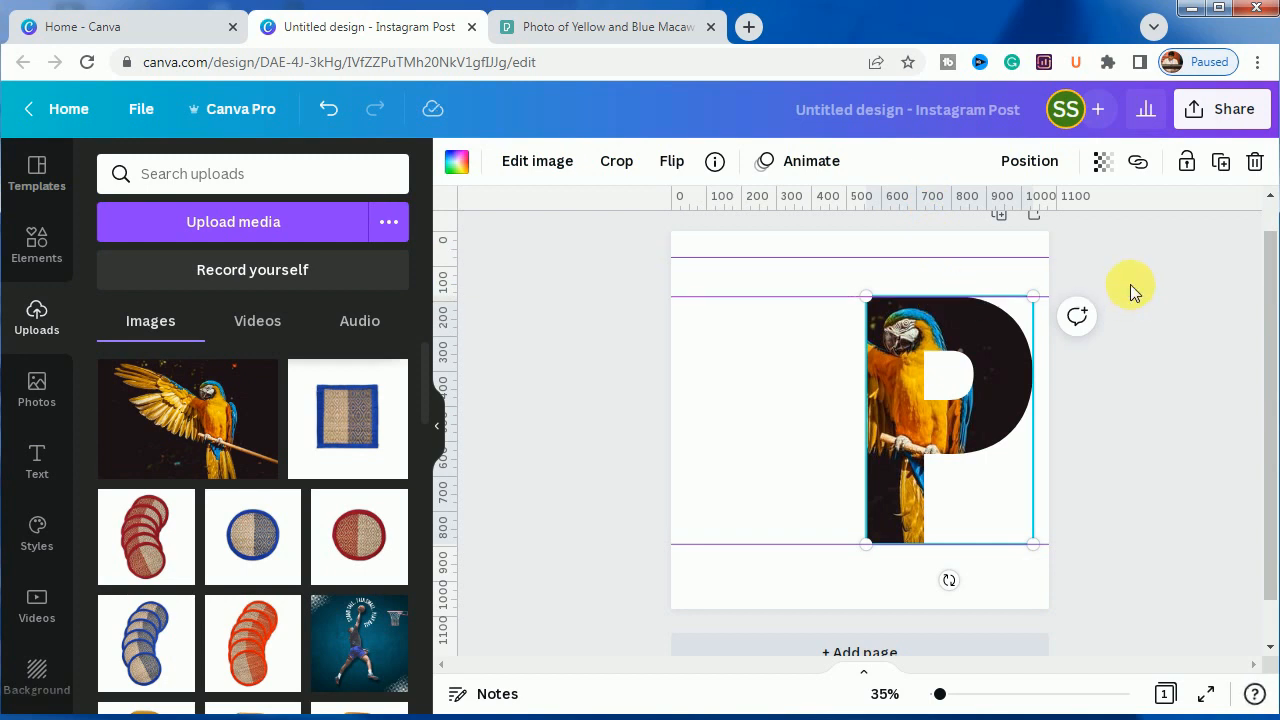
click(1180, 400)
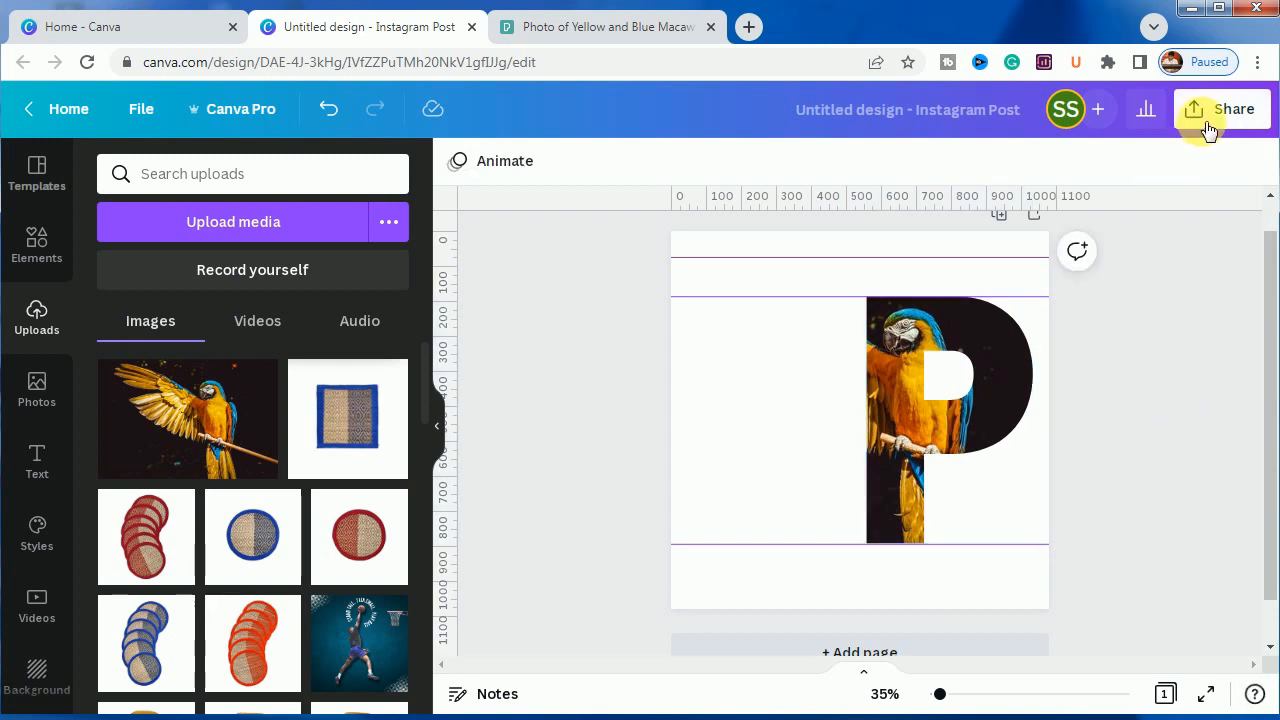
Download the design as a PNG at 1080 × 1080 px with a transparent background.
click(1207, 125)
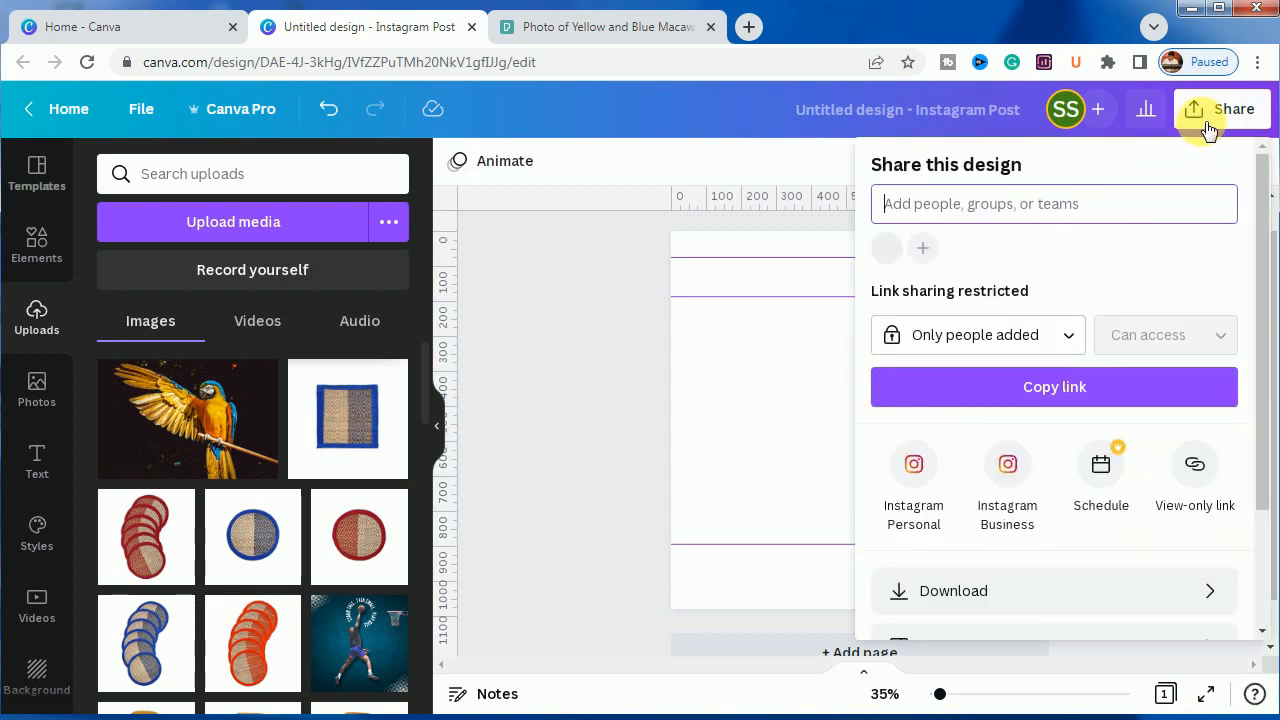
click(1033, 592)
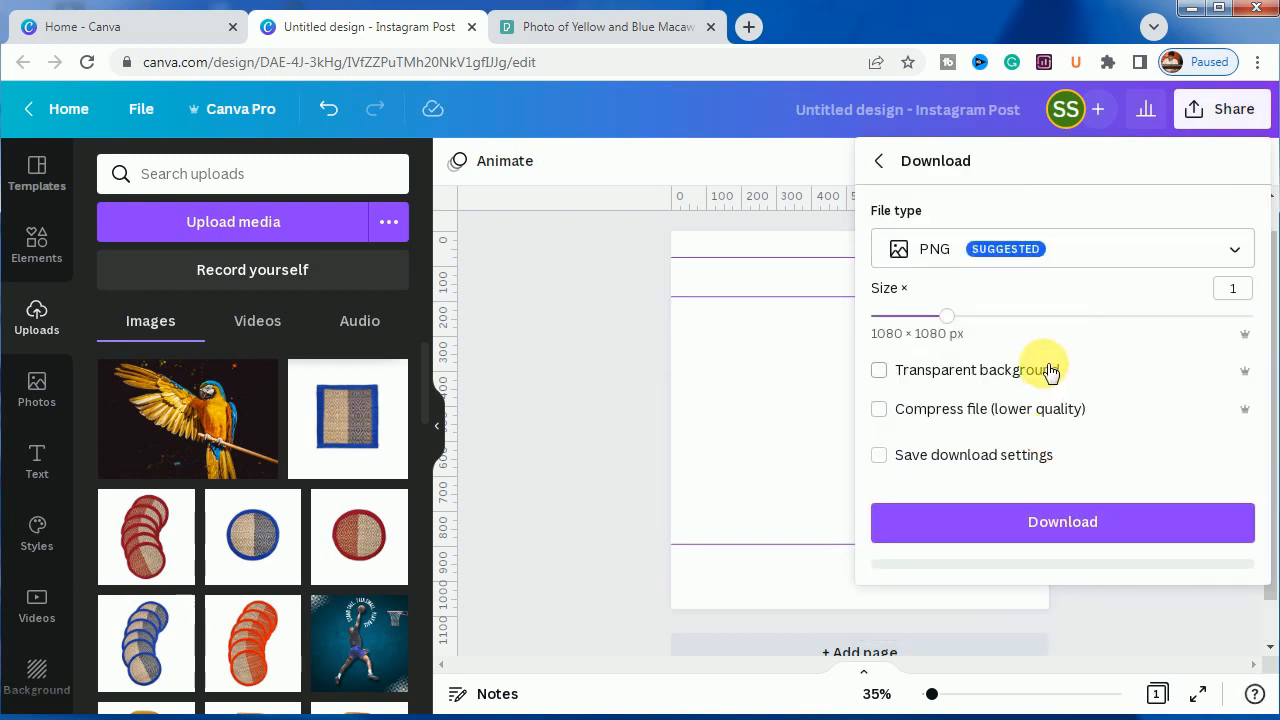
click(880, 372)
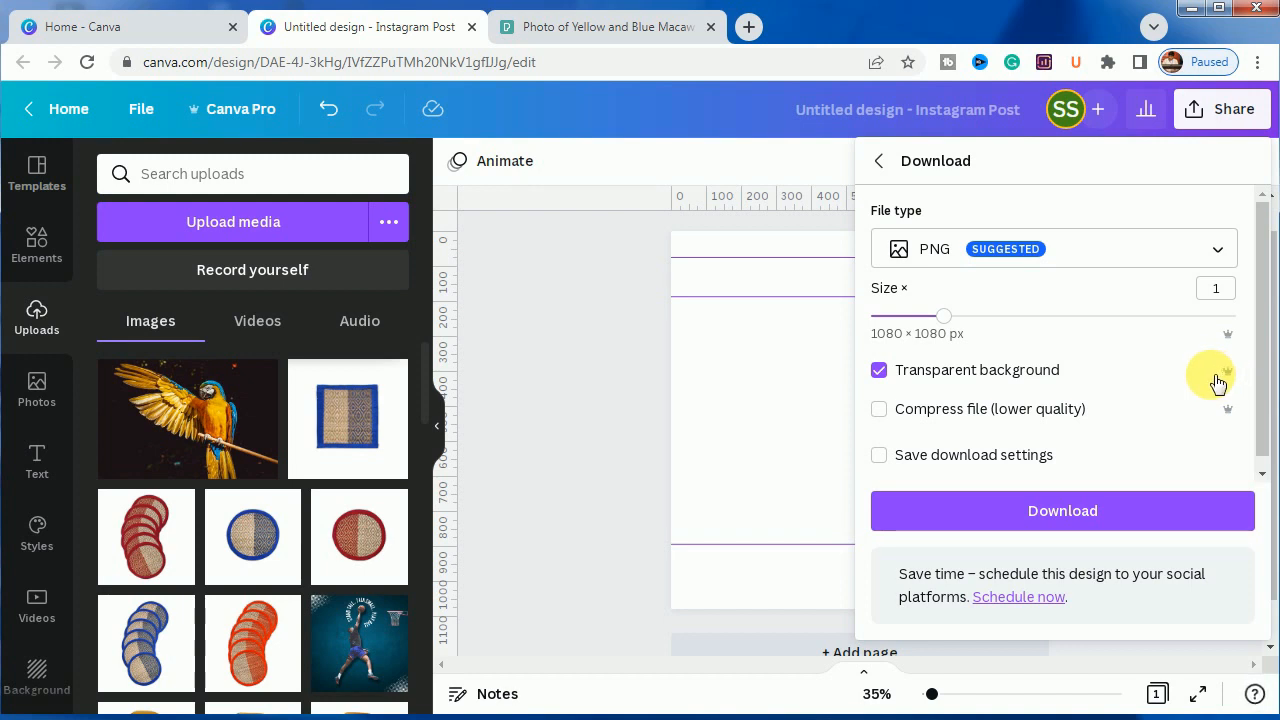
click(1112, 512)
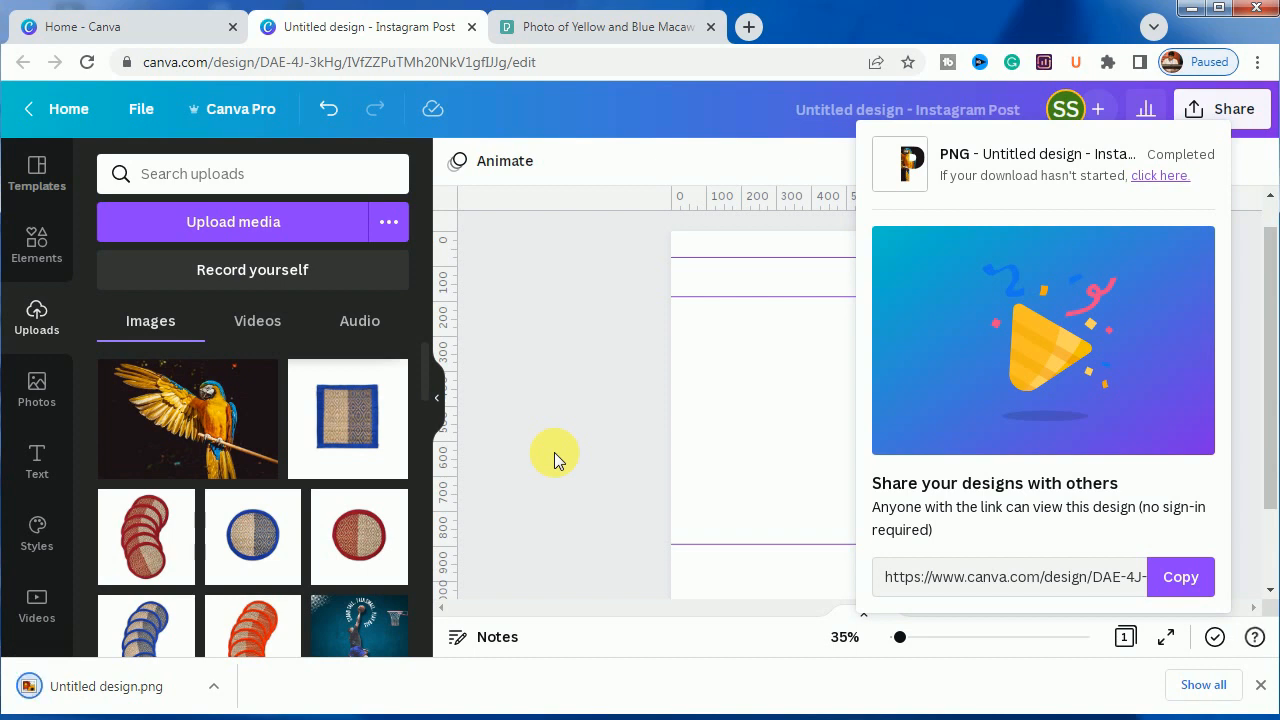
click(557, 460)
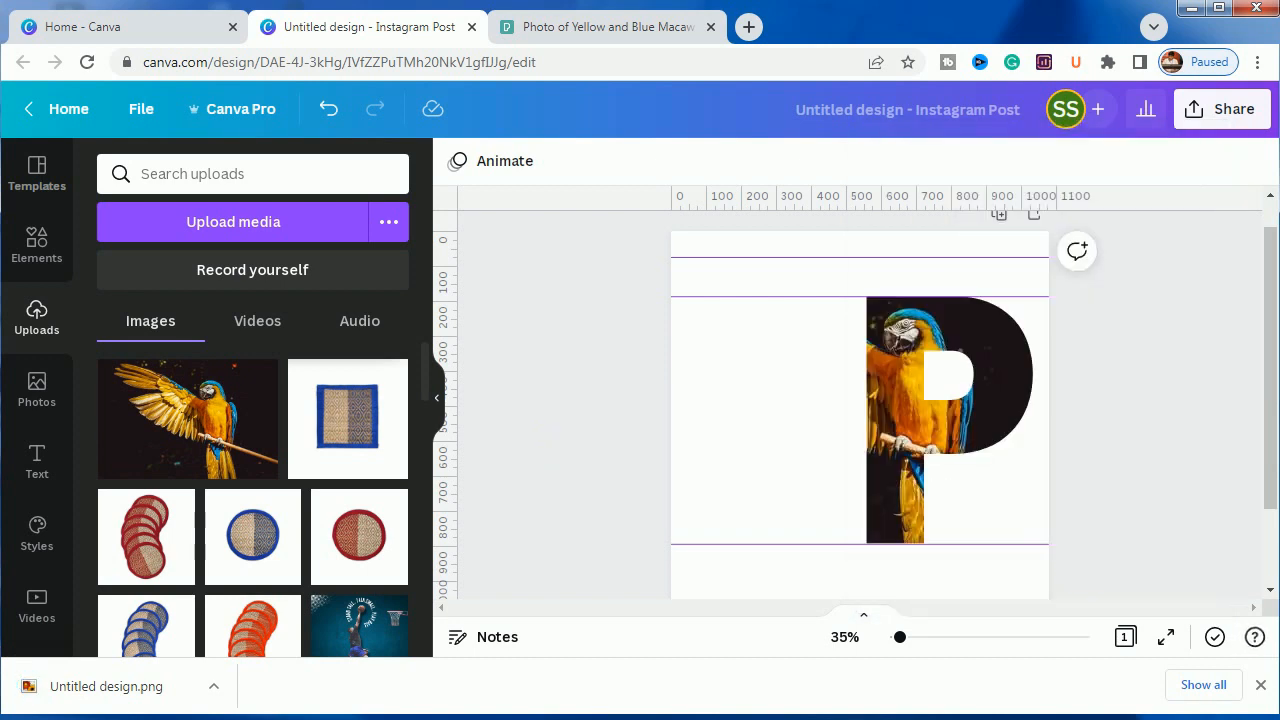
click(1258, 686)
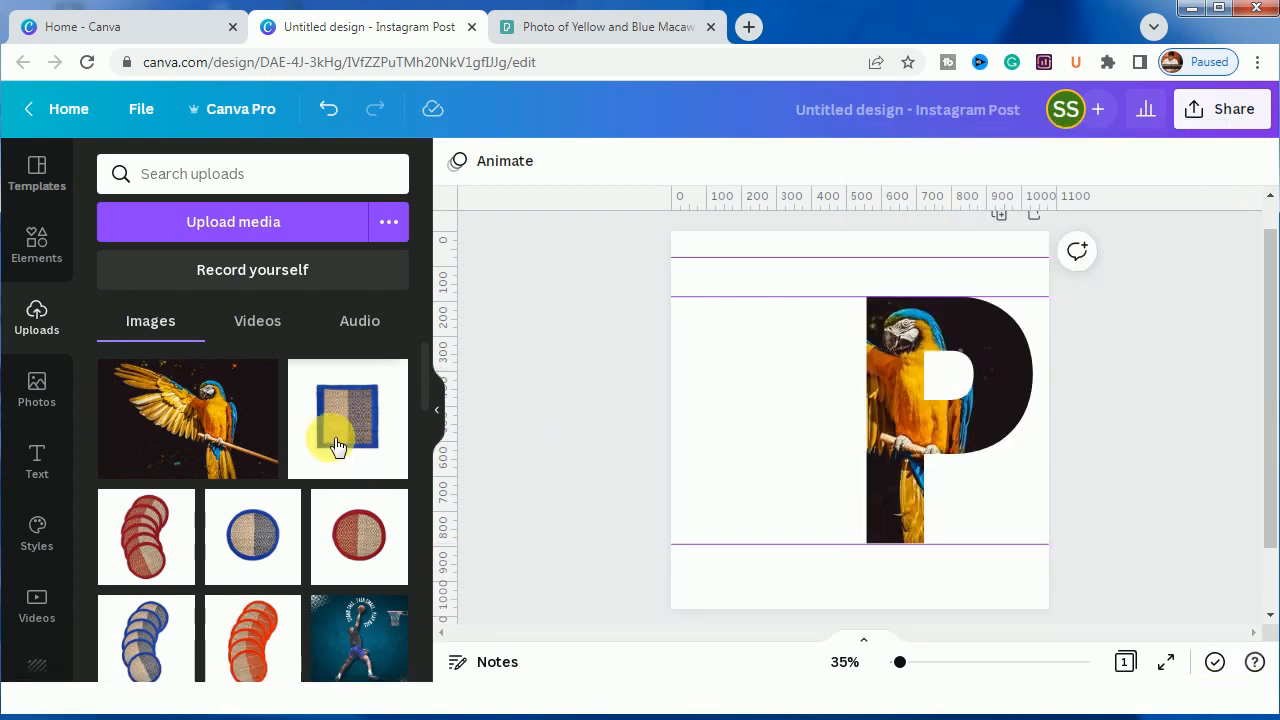
Upload the exported P image, Untitled design, from the parrot pop out effect folder to the uploads.
click(247, 229)
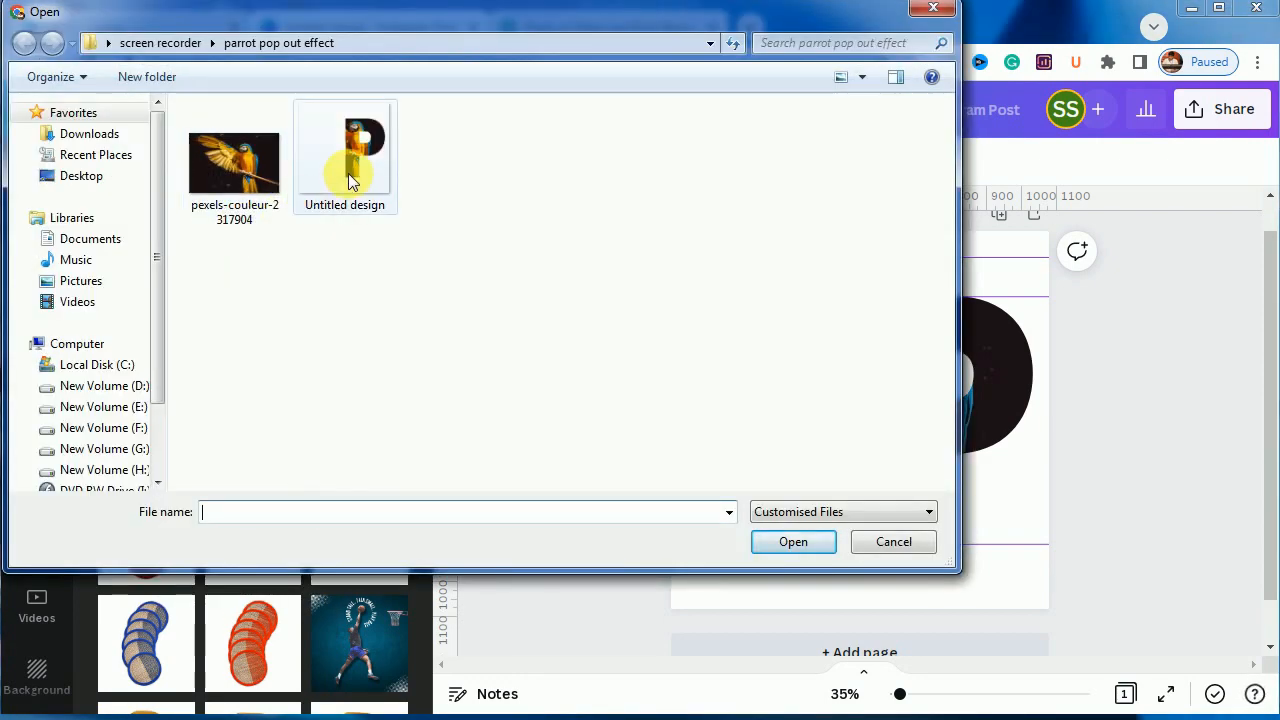
click(350, 181)
click(774, 541)
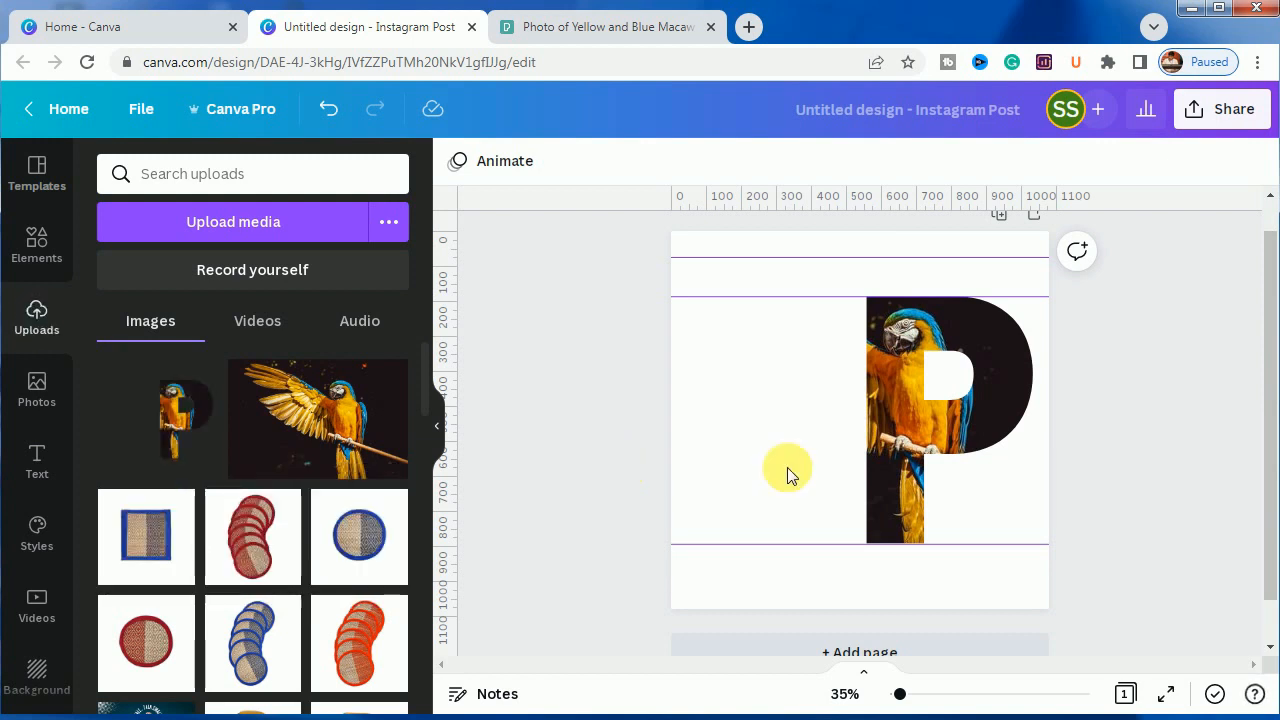
Delete the photo-filled P and its frame from the page and place the uploaded P image instead.
click(901, 470)
click(901, 470)
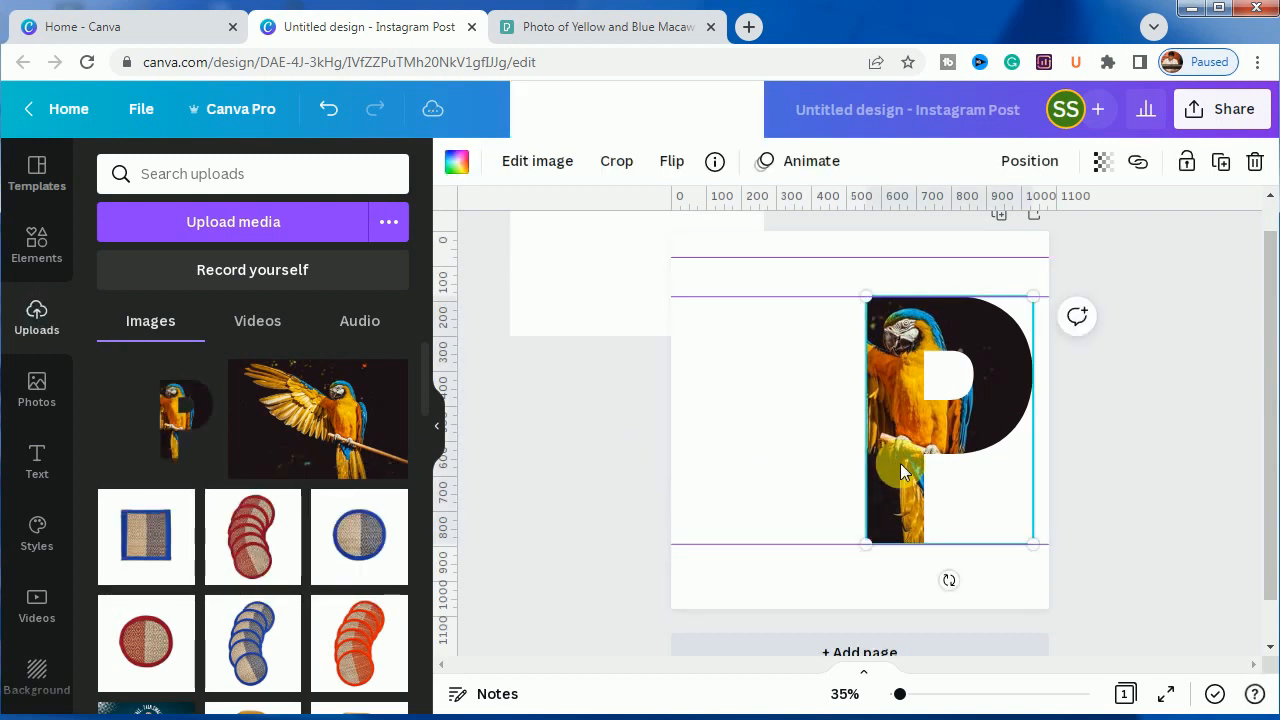
key(Delete)
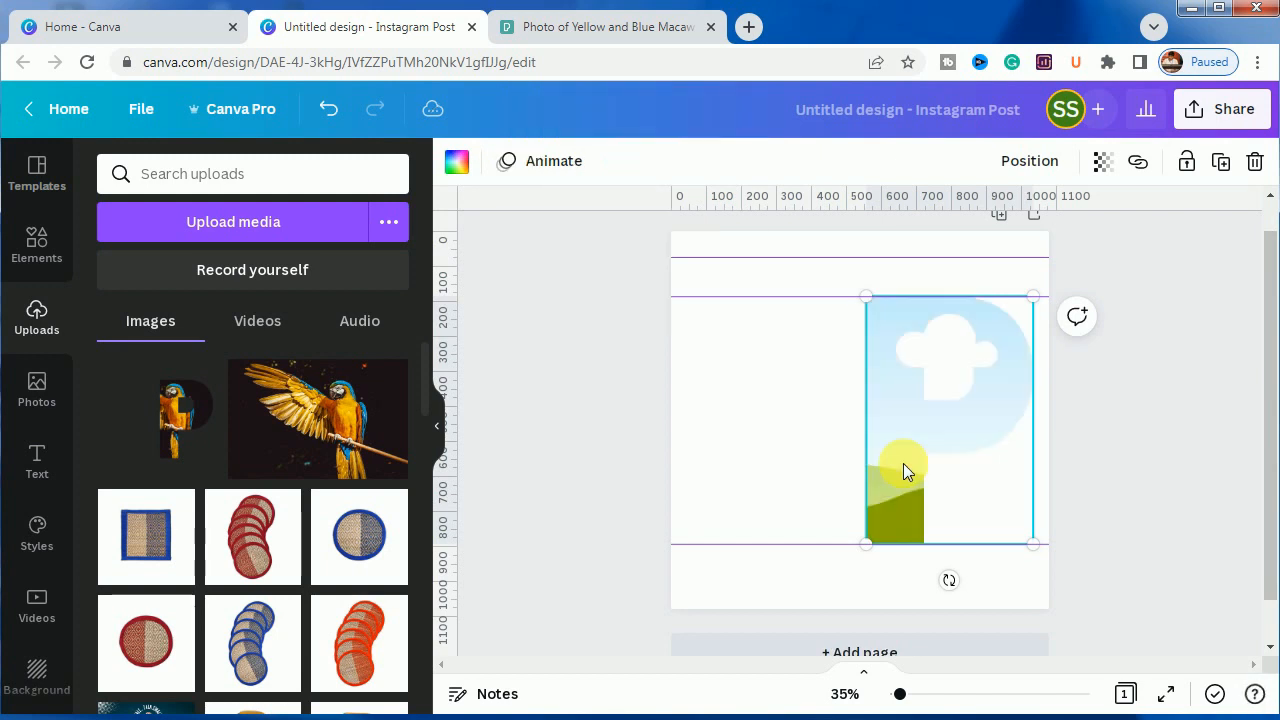
key(Delete)
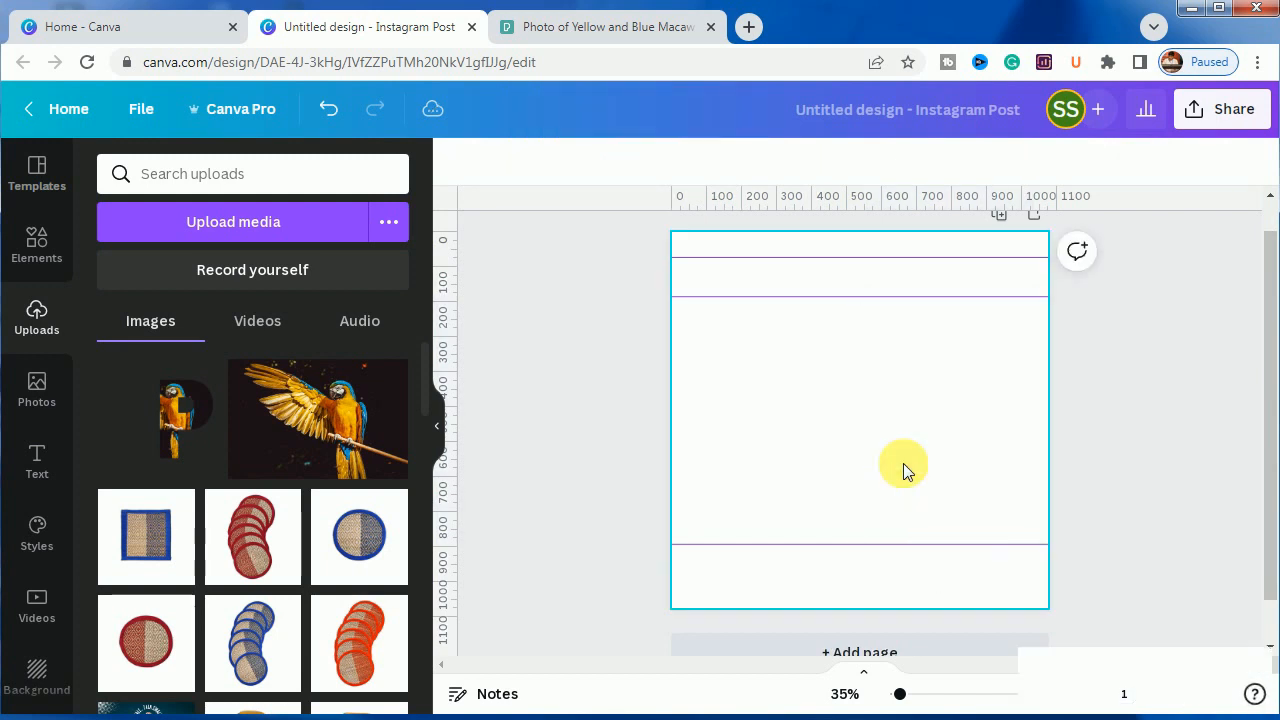
click(152, 434)
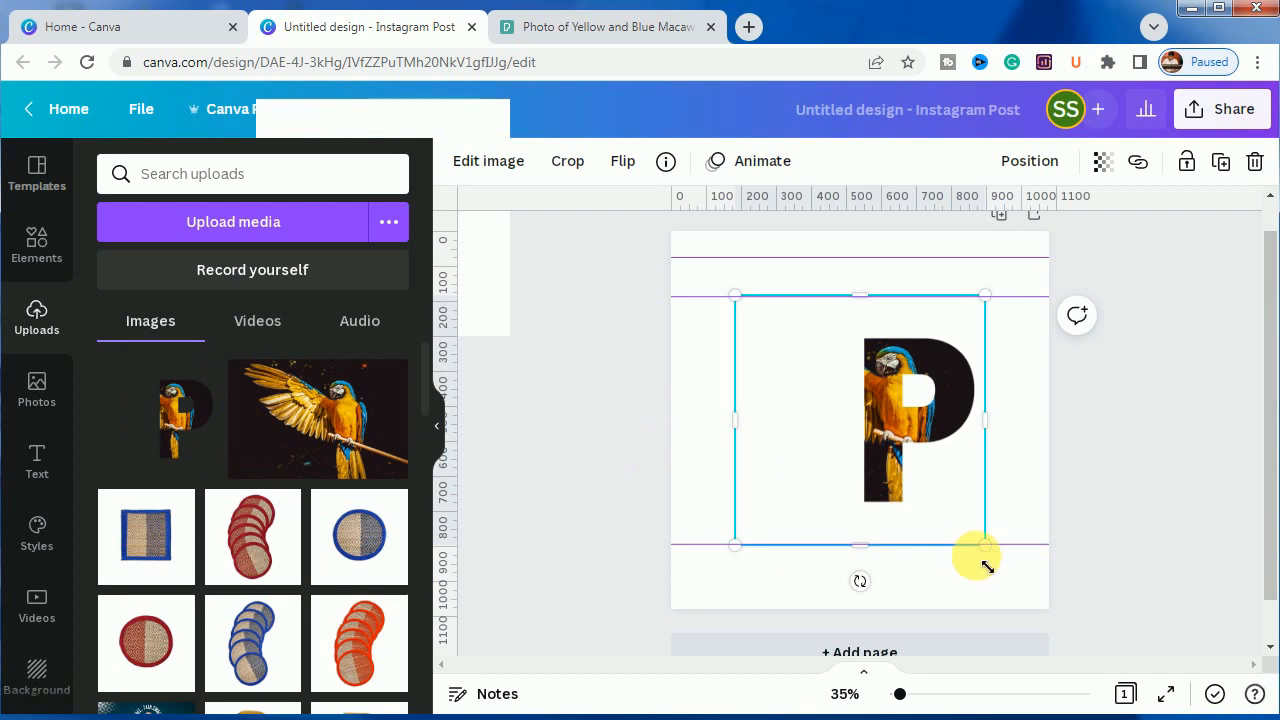
Enlarge and reposition the P image so the letter spans exactly between the letter's upper and lower guides on the right side of the page.
drag(987, 549, 1058, 596)
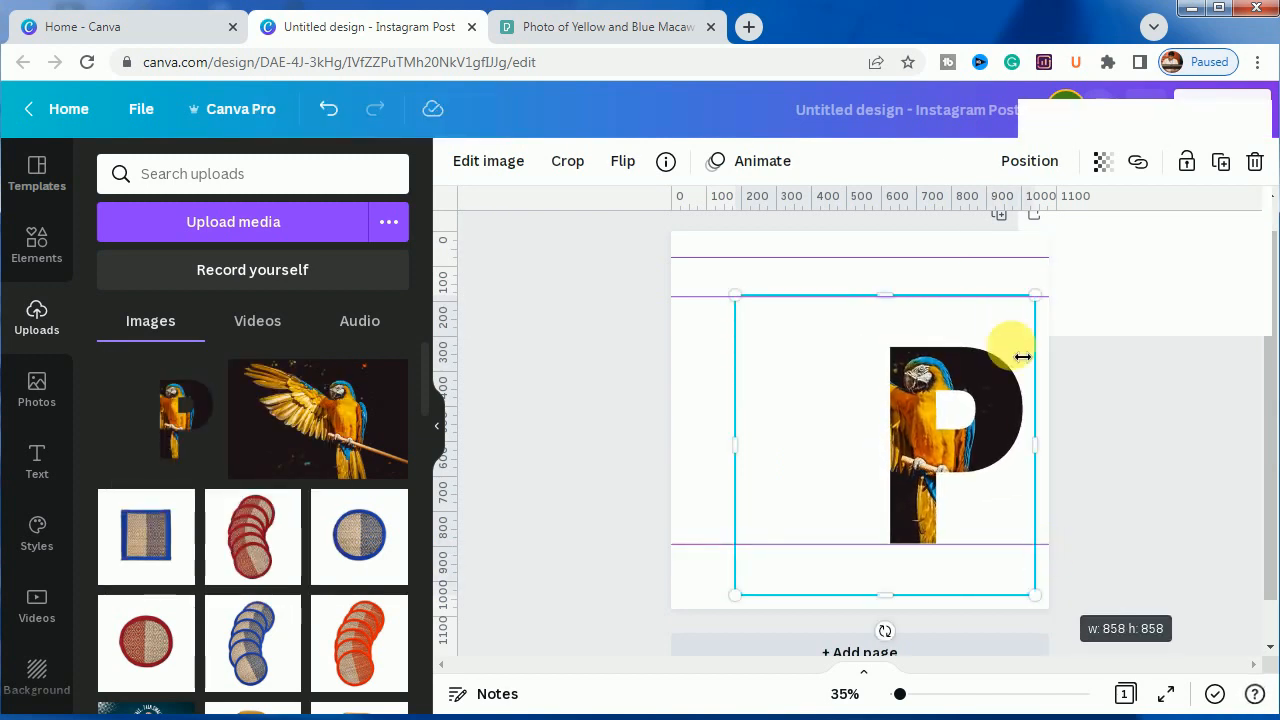
drag(1049, 307, 1070, 299)
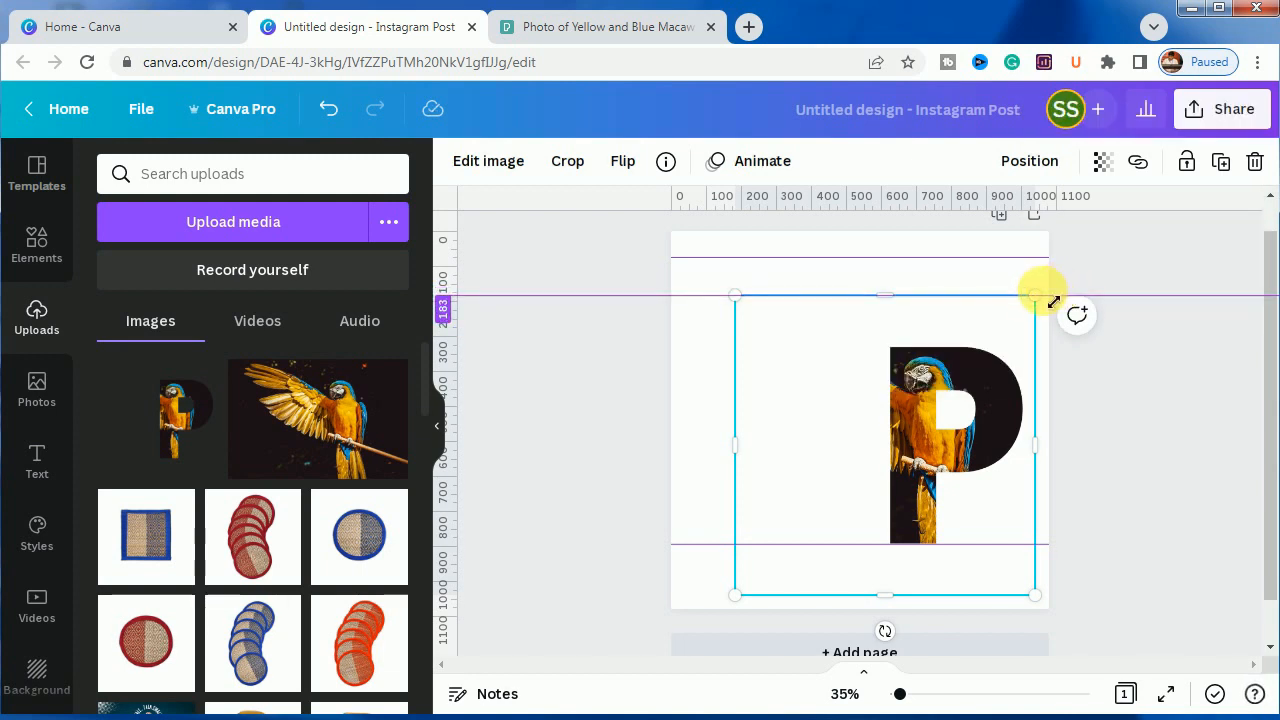
drag(1066, 285, 1204, 210)
drag(1076, 402, 1011, 395)
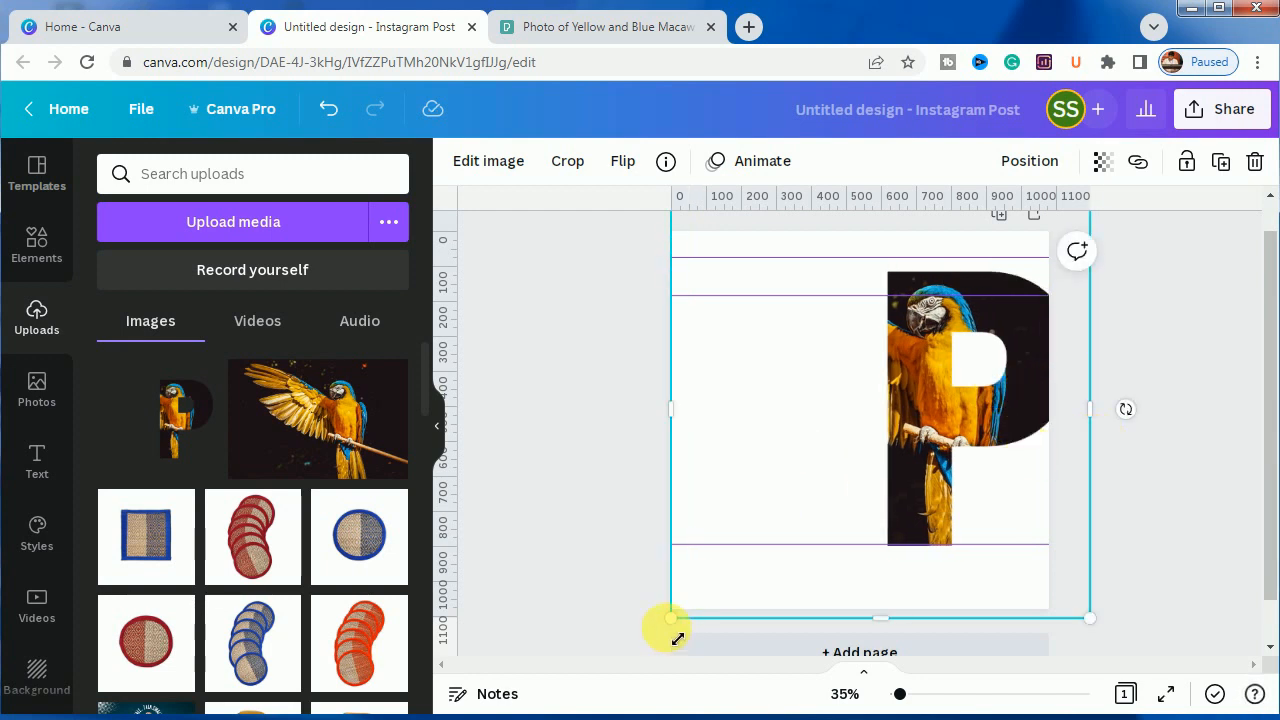
drag(677, 638, 646, 654)
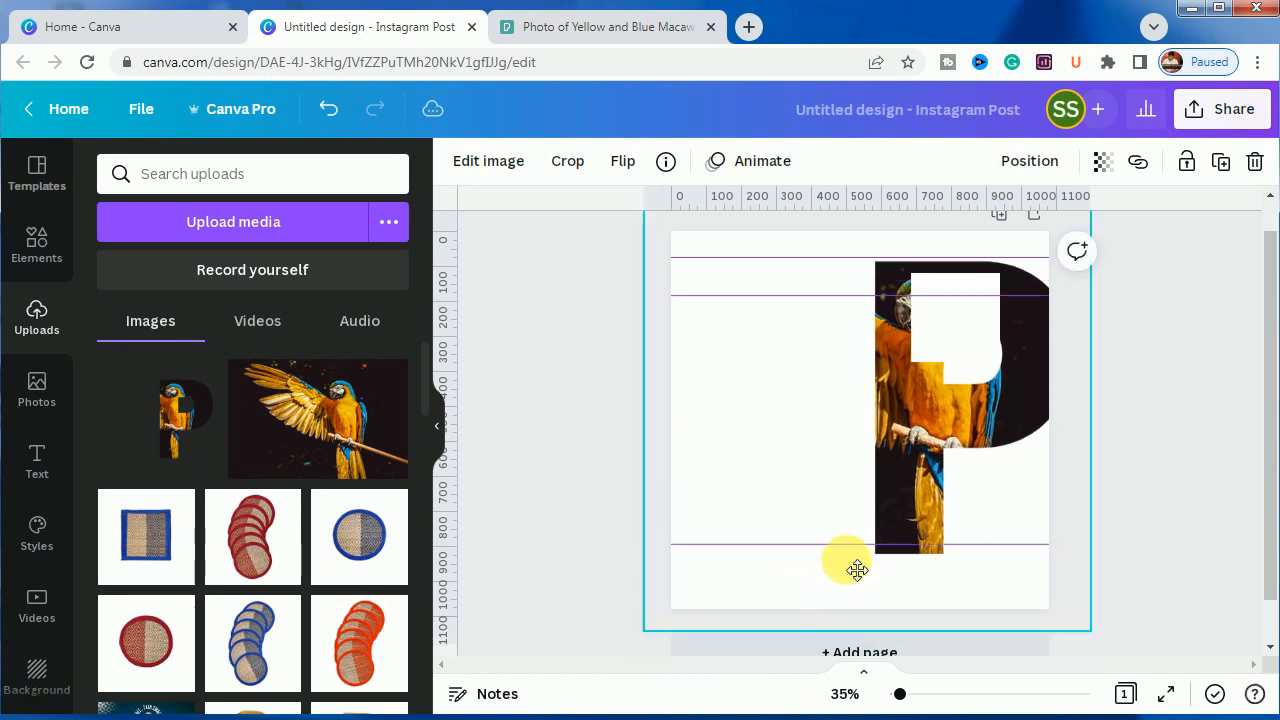
drag(857, 570, 857, 569)
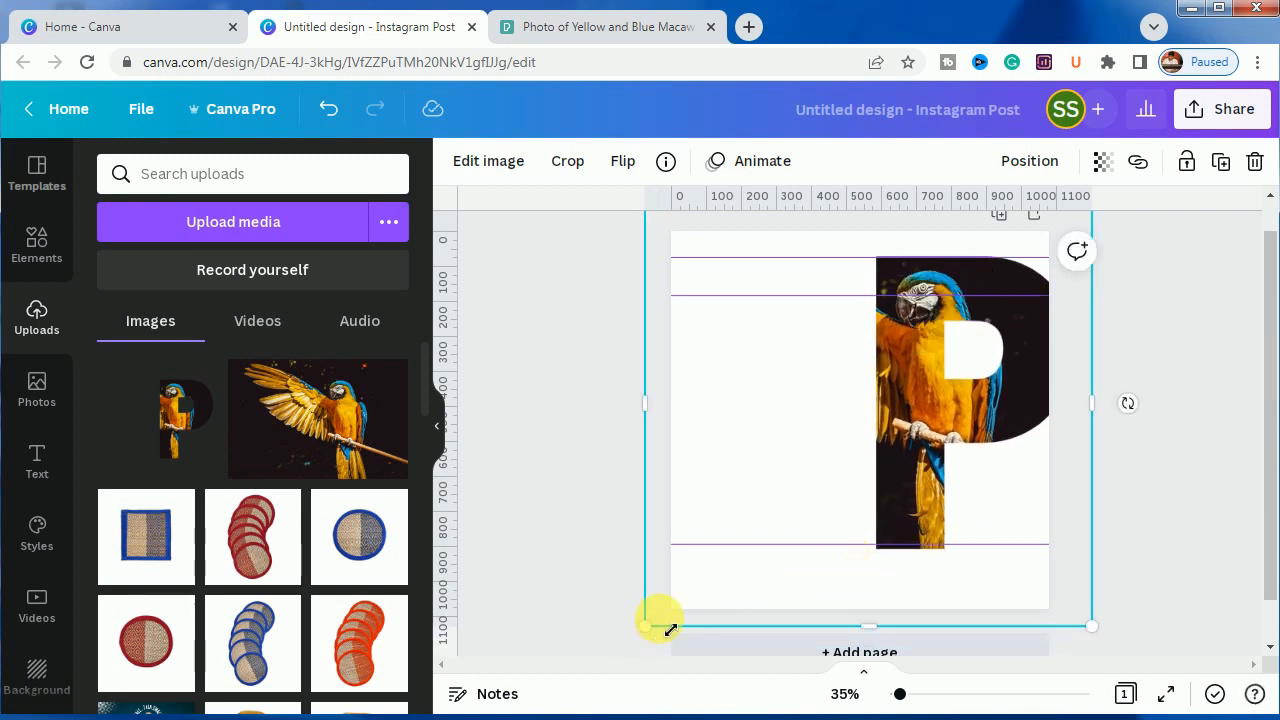
drag(668, 627, 672, 612)
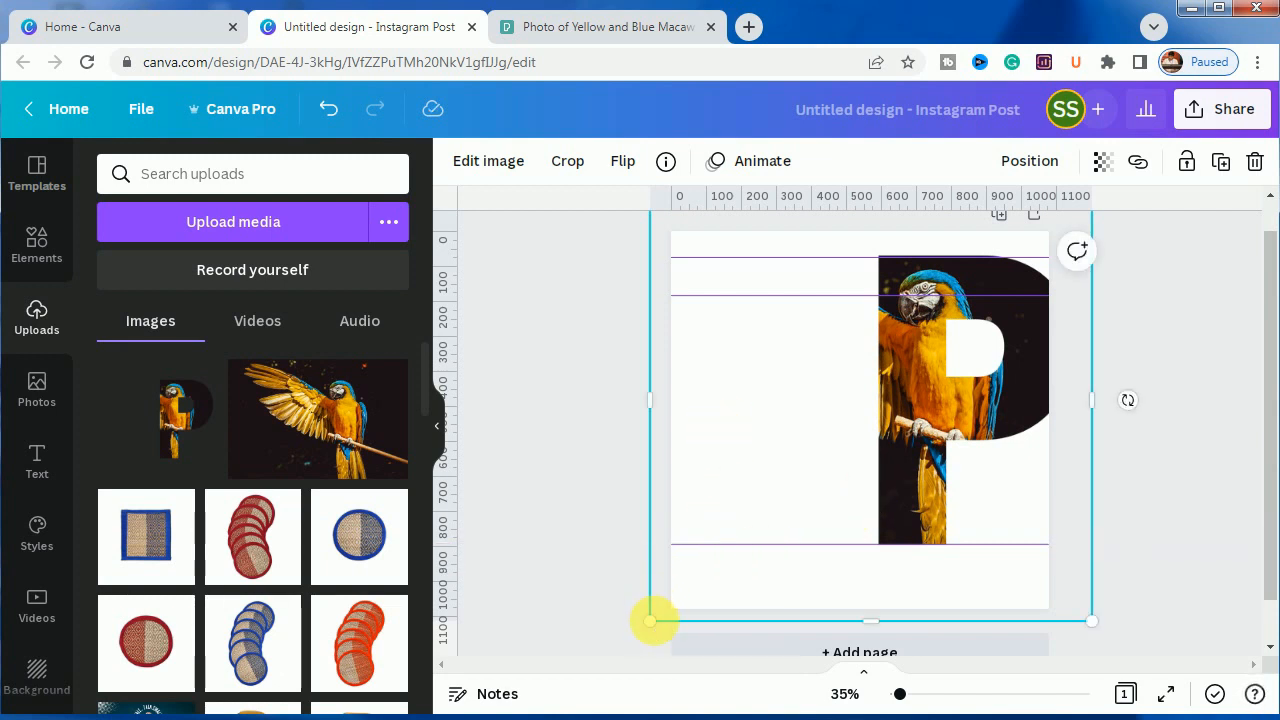
drag(665, 623, 729, 580)
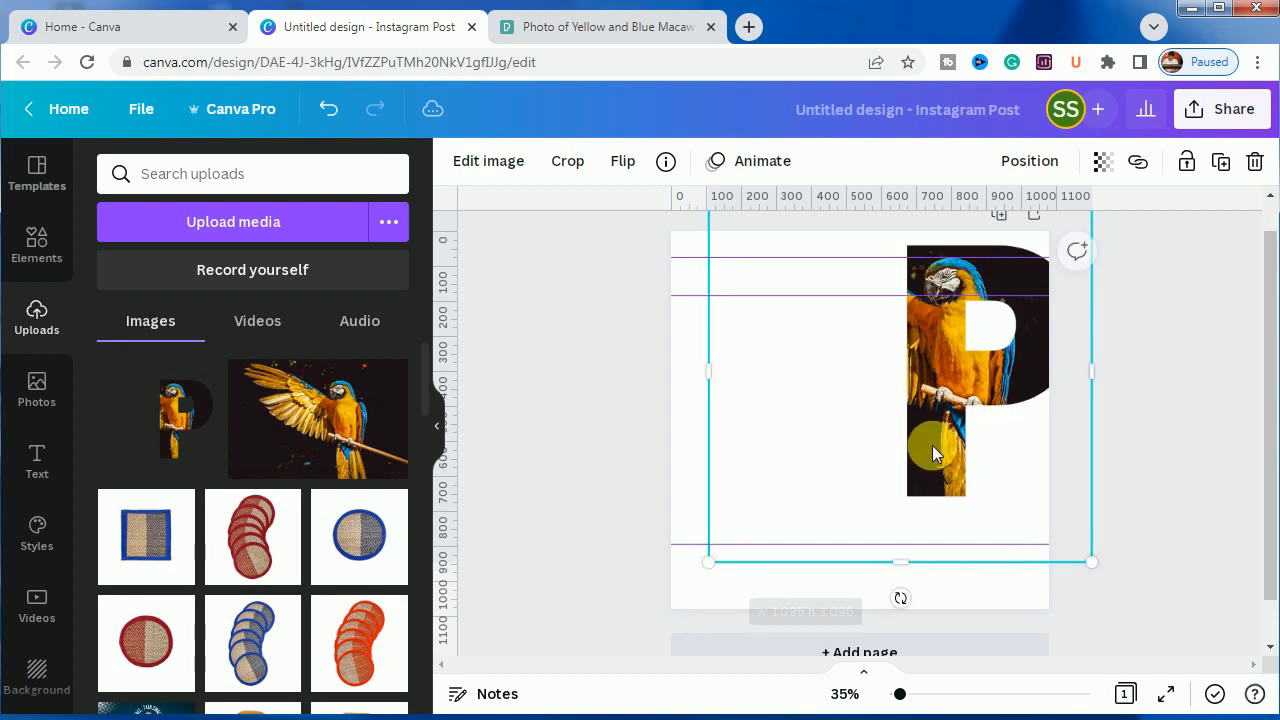
mouse_move(934, 480)
mouse_down()
mouse_move(923, 486)
mouse_move(935, 502)
mouse_move(923, 502)
mouse_up()
mouse_move(700, 614)
mouse_down()
mouse_move(710, 619)
mouse_move(697, 609)
mouse_up()
drag(971, 466, 983, 487)
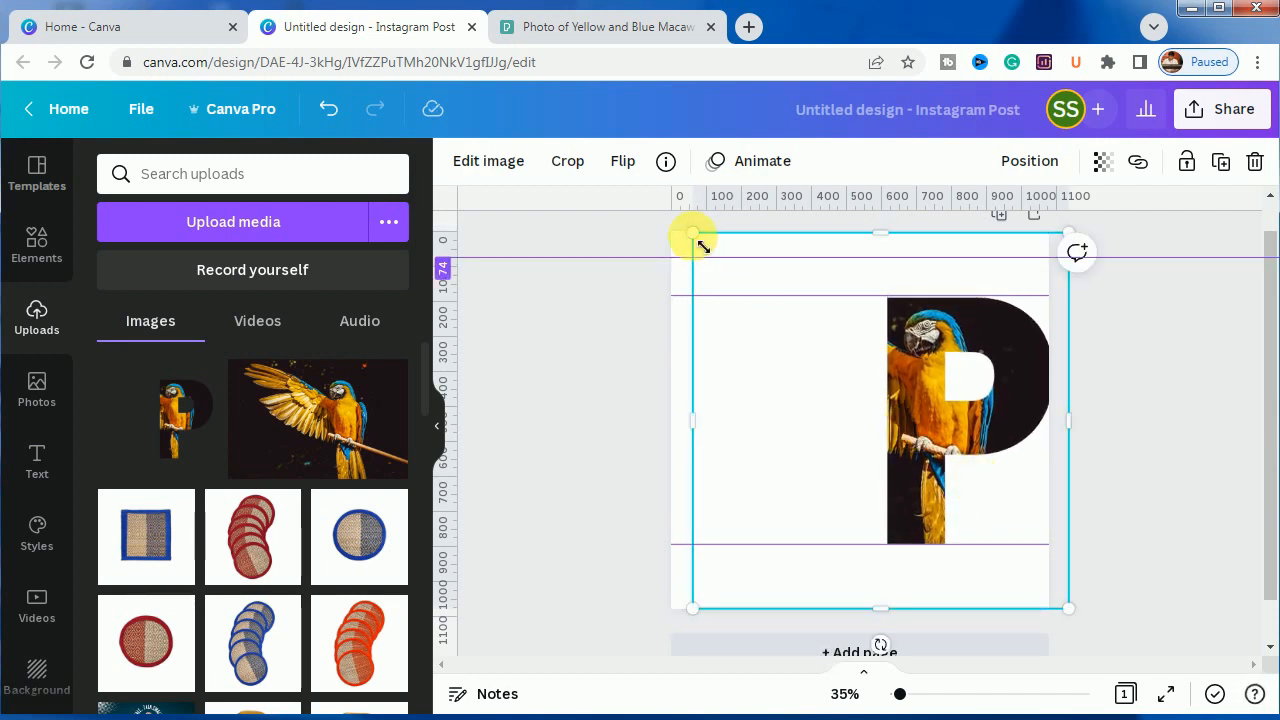
drag(694, 246, 700, 246)
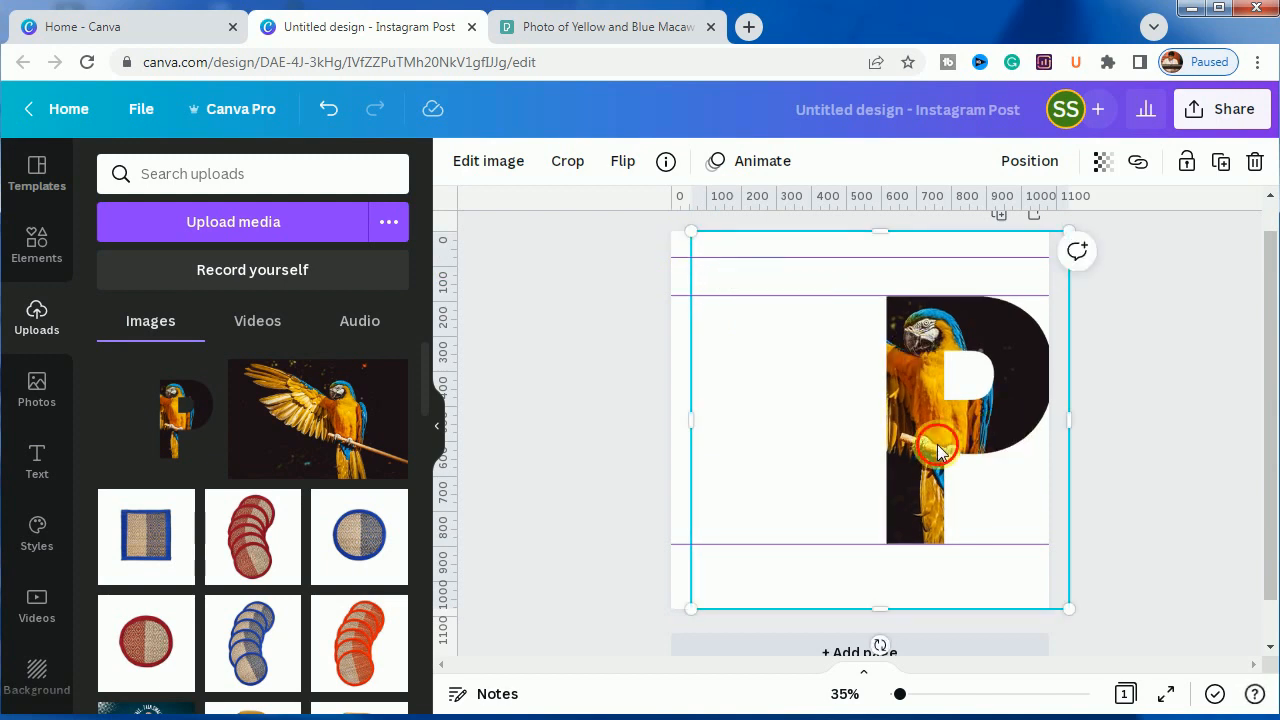
drag(949, 455, 931, 455)
click(1106, 473)
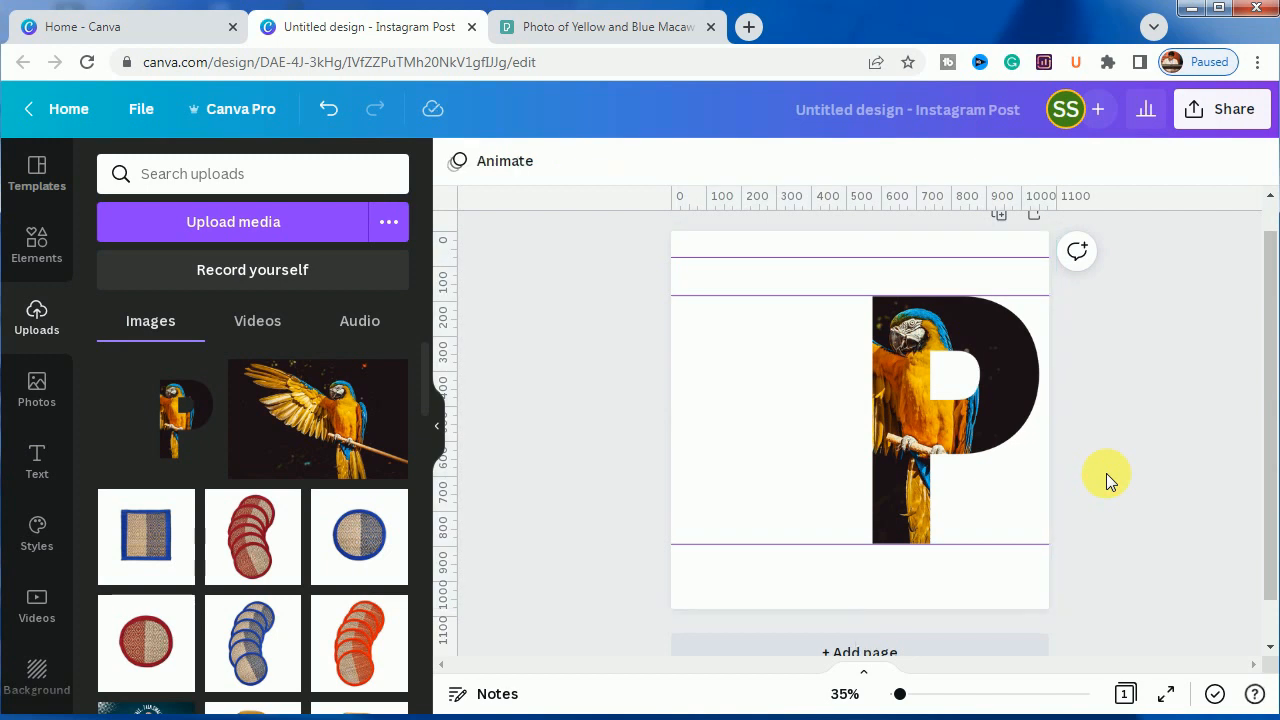
Try the full macaw photo over the letter, and crop away most of the empty area left of the P in its image.
click(316, 442)
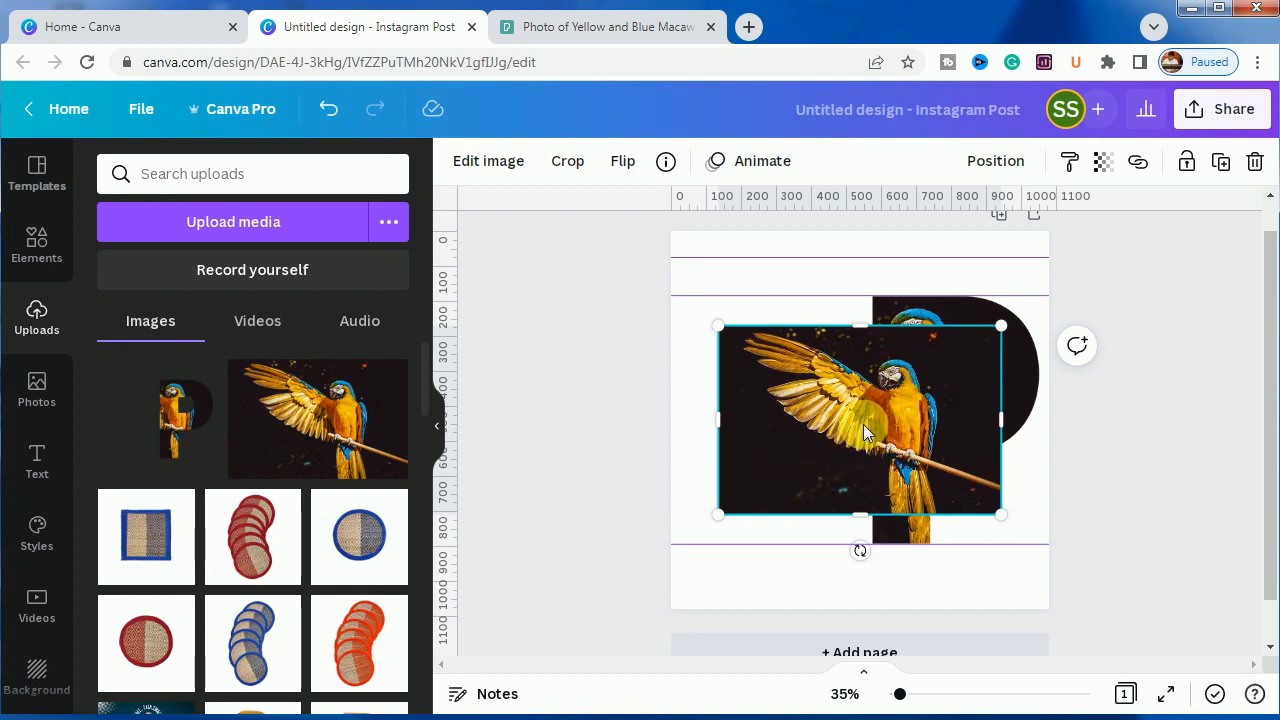
drag(863, 427, 848, 399)
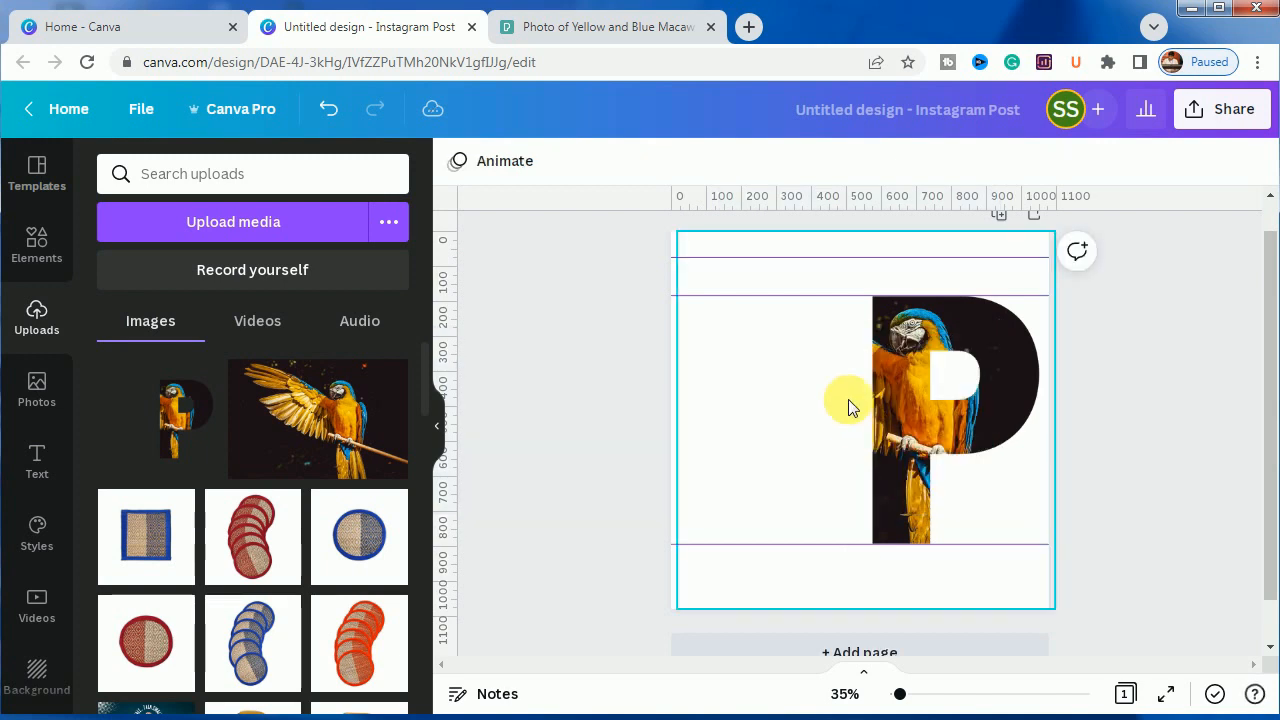
click(709, 429)
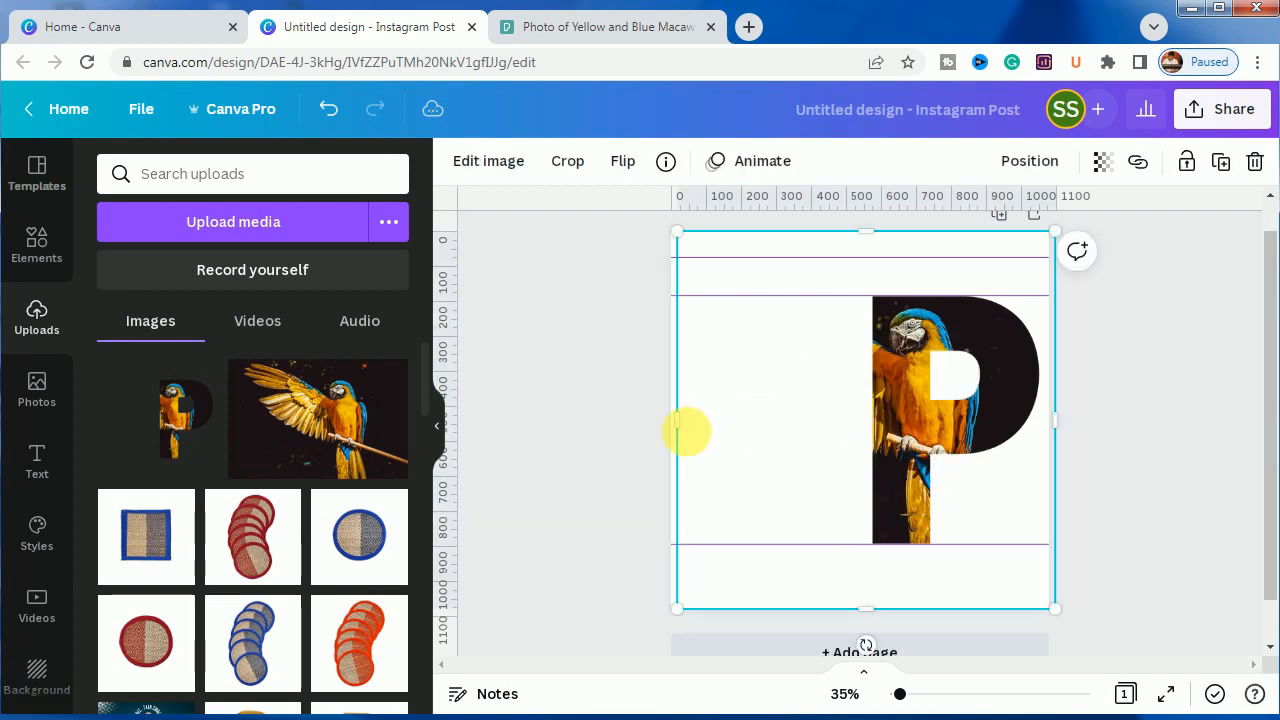
drag(677, 420, 806, 430)
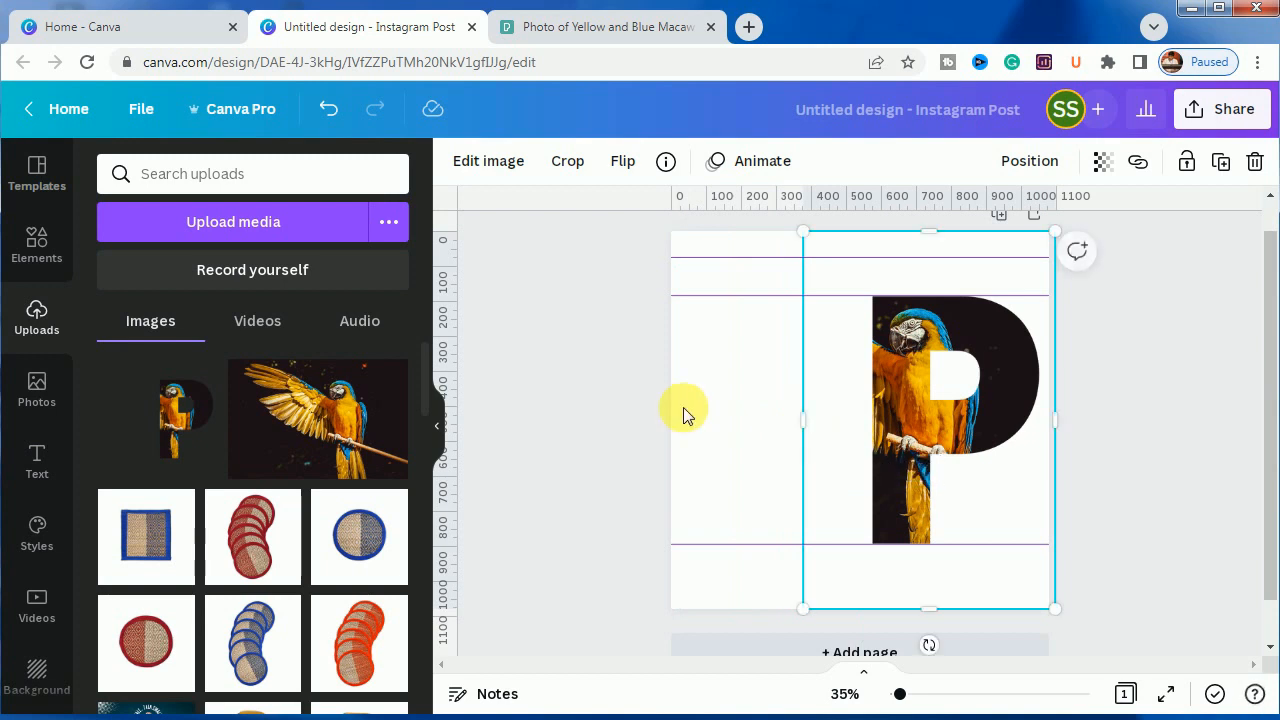
Set the page background colour to the dark gray from the default colours.
click(710, 434)
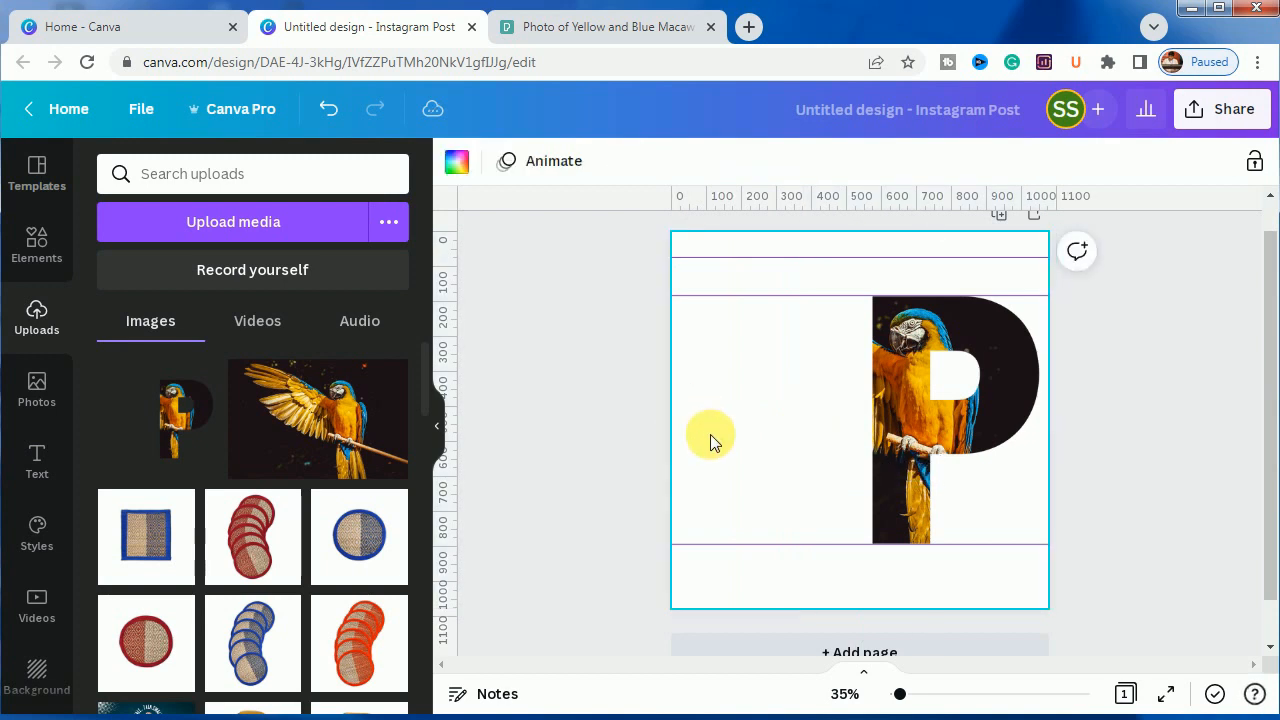
click(457, 161)
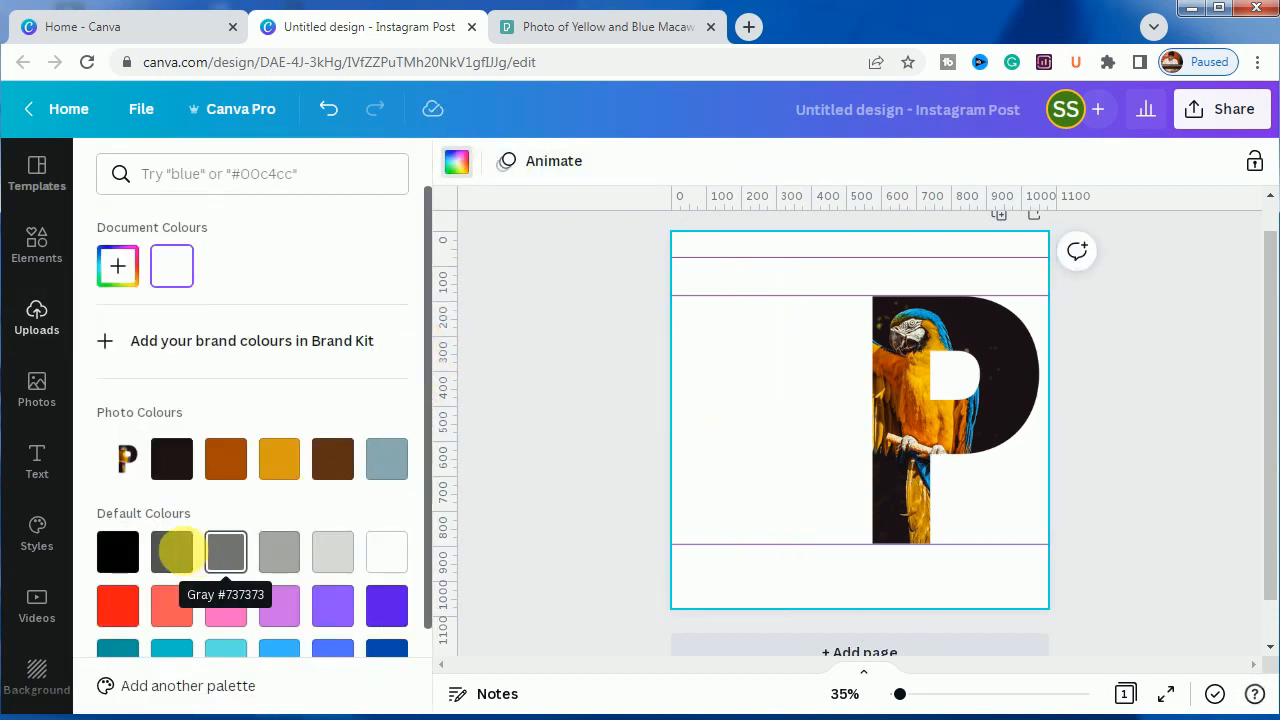
click(188, 558)
click(188, 558)
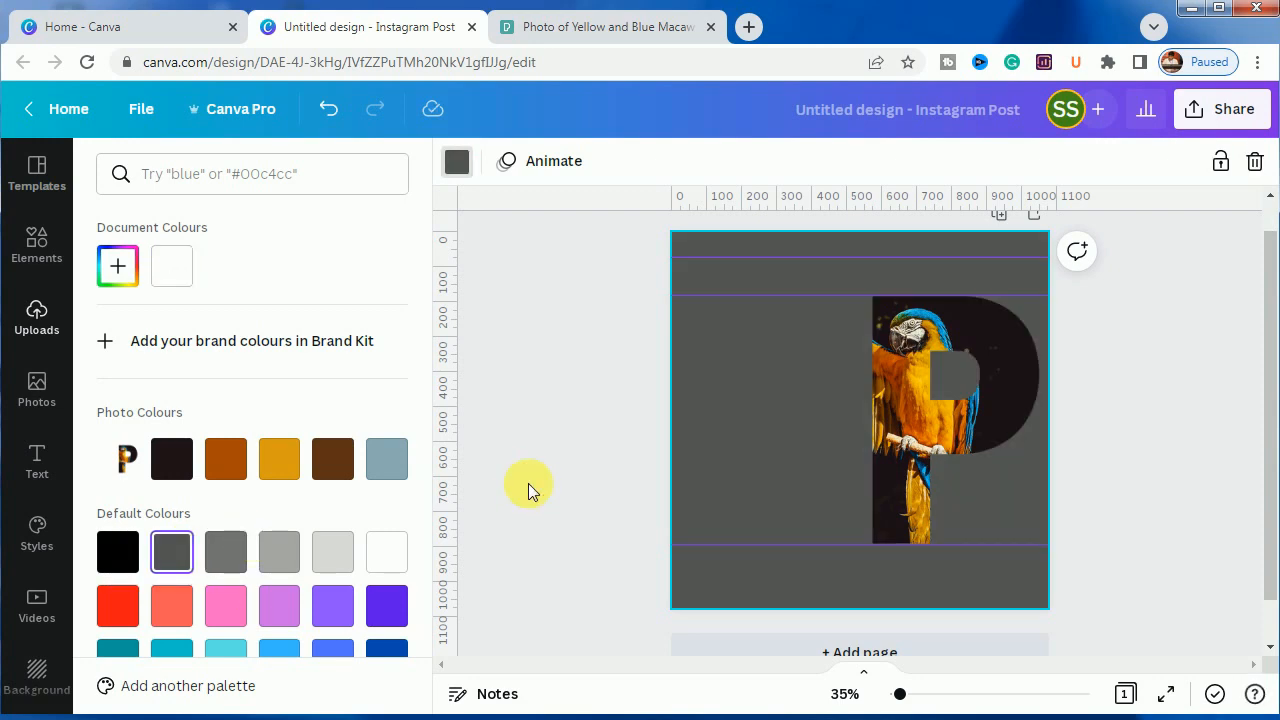
click(528, 483)
Add a Glow shadow to the P image and set the glow colour to white.
click(905, 462)
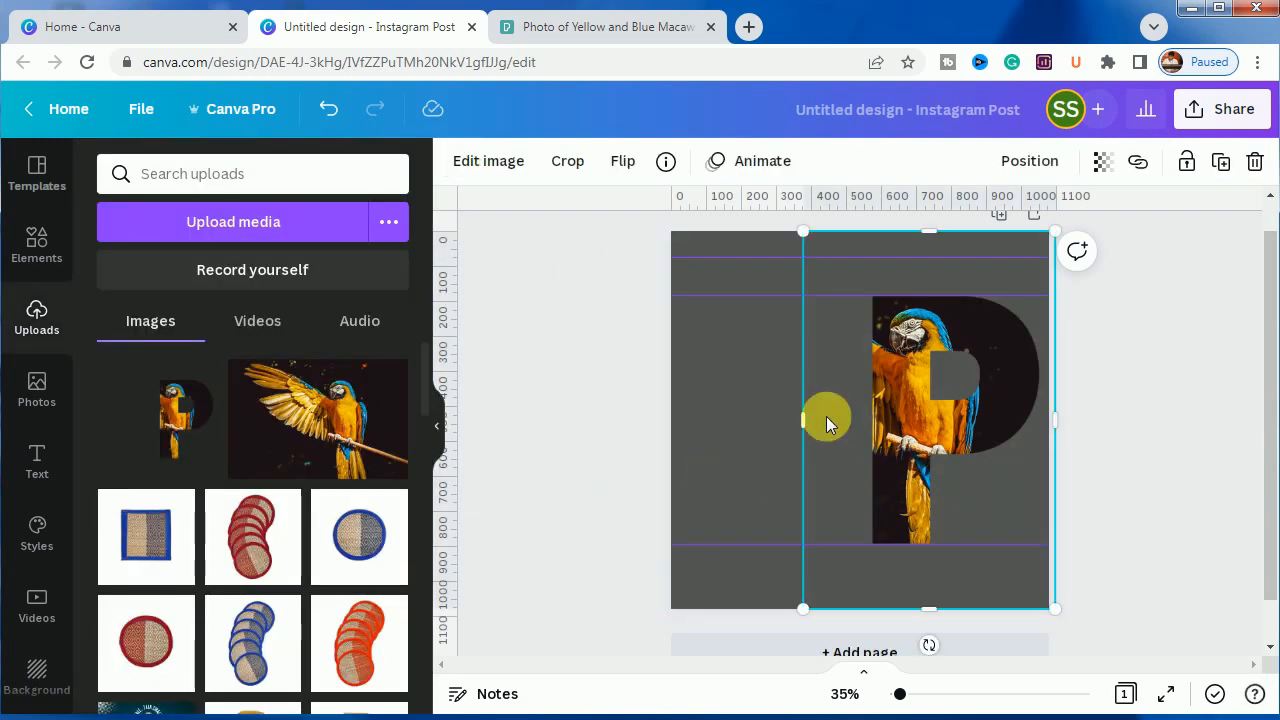
click(470, 166)
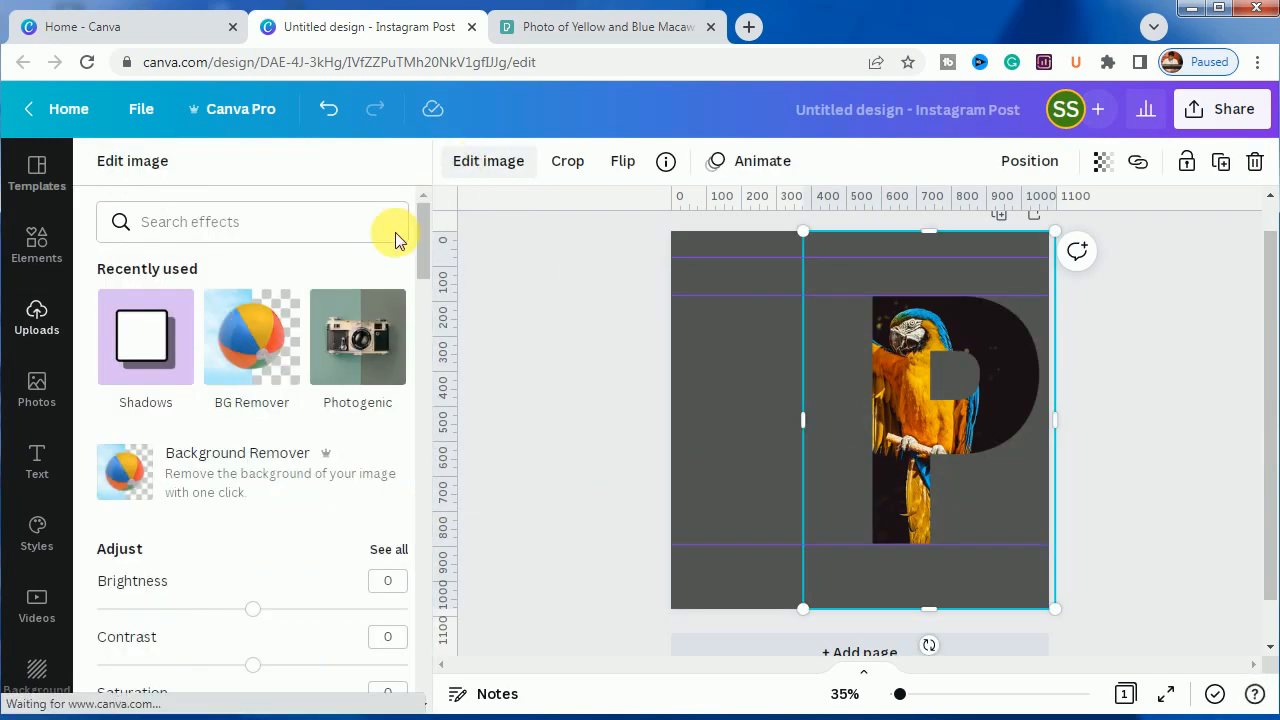
click(160, 385)
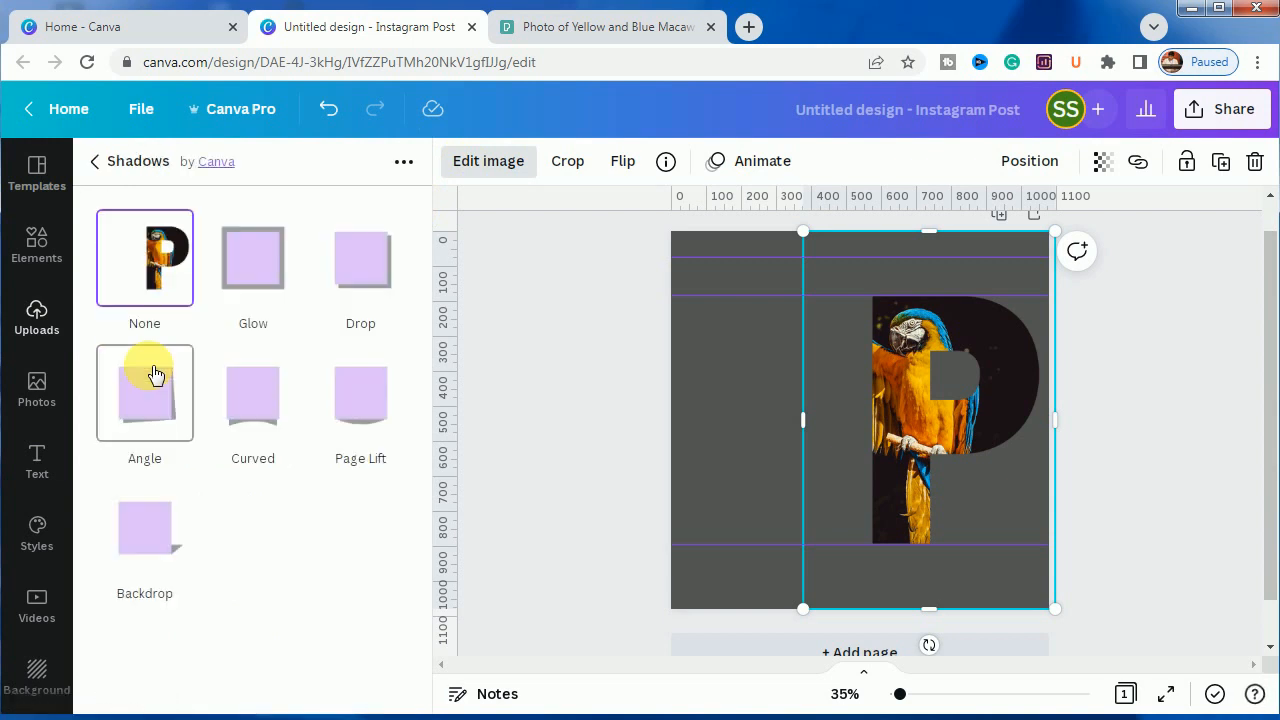
click(249, 288)
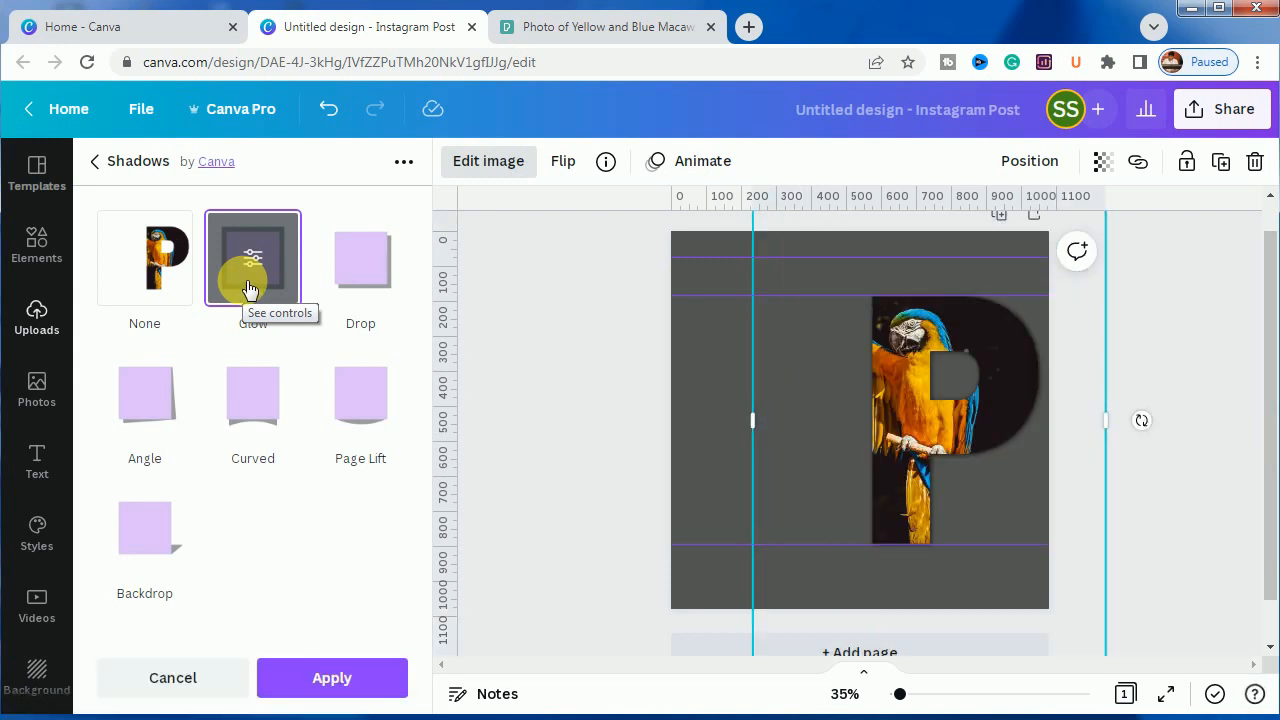
click(250, 285)
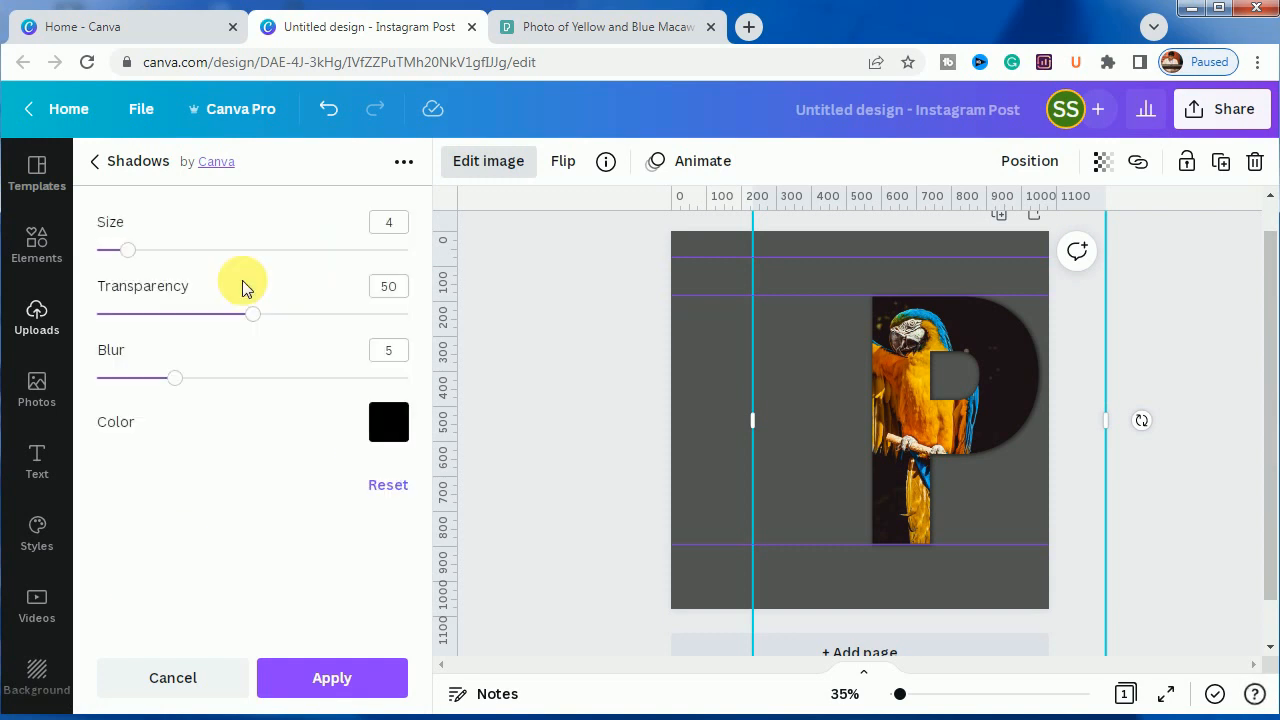
click(389, 423)
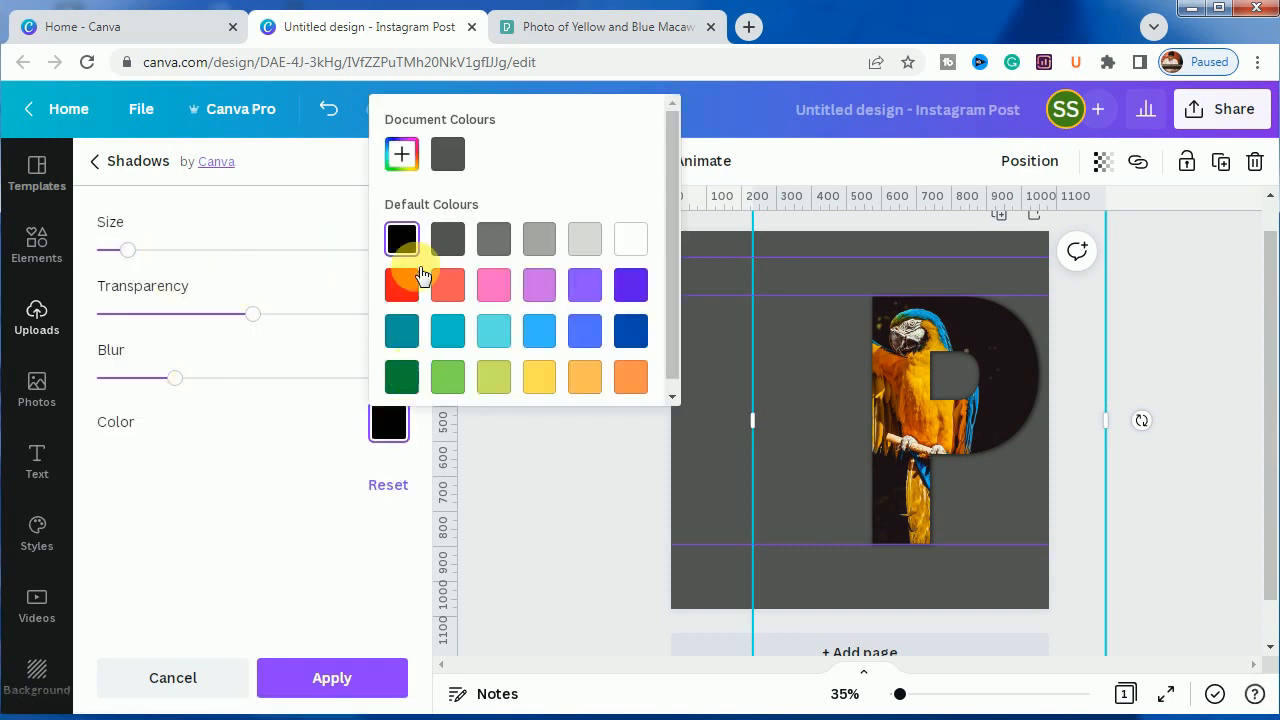
click(632, 243)
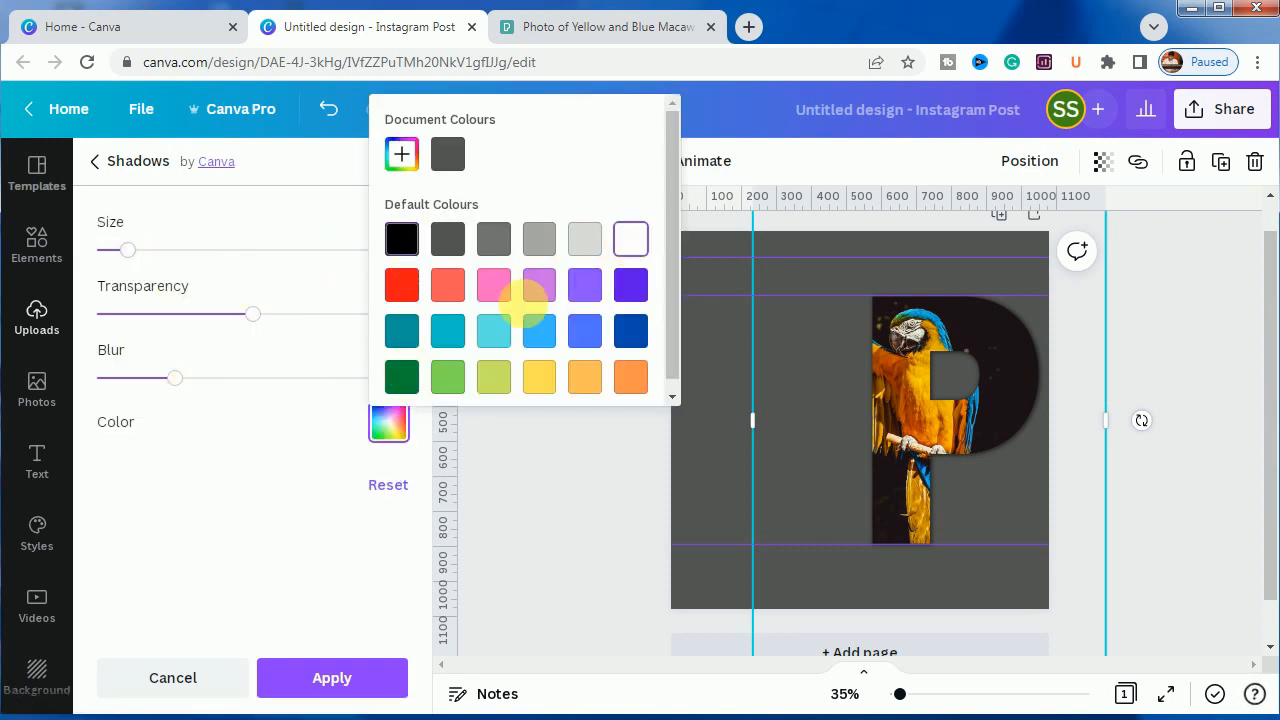
click(288, 480)
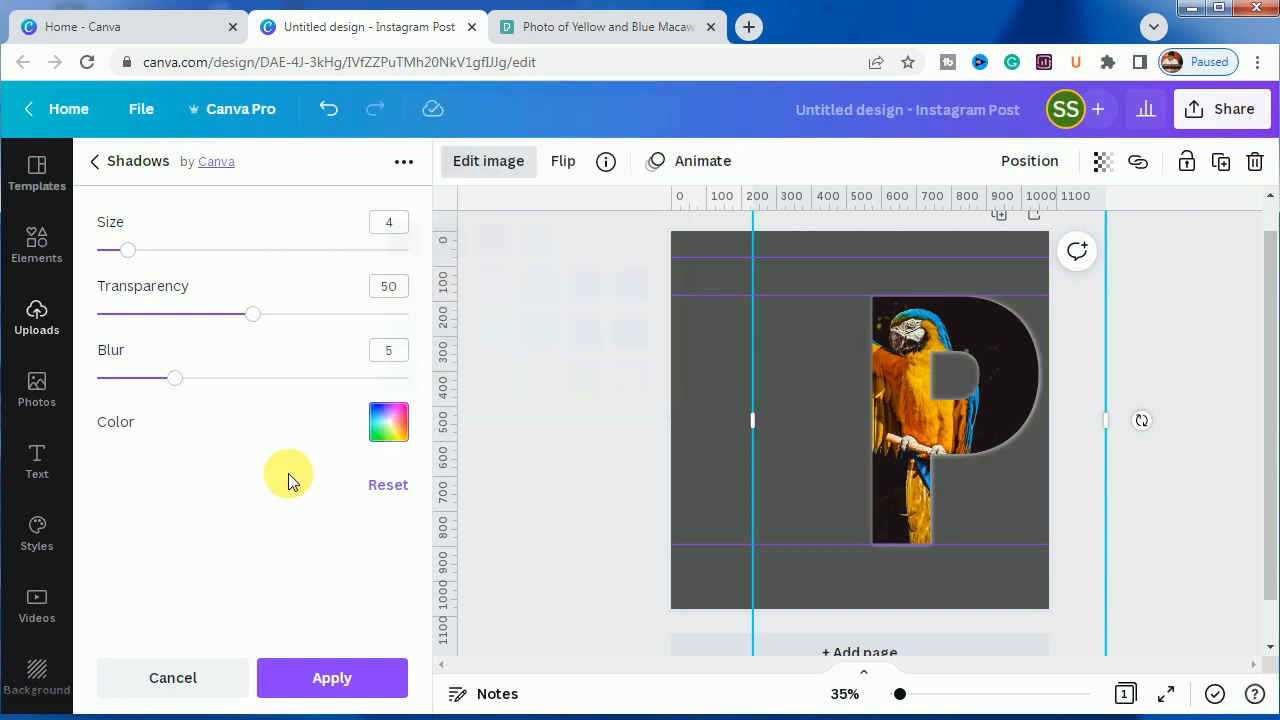
Set the glow's size to 25 and transparency to 69, apply it, and shift the P slightly left on the page.
drag(134, 257, 257, 263)
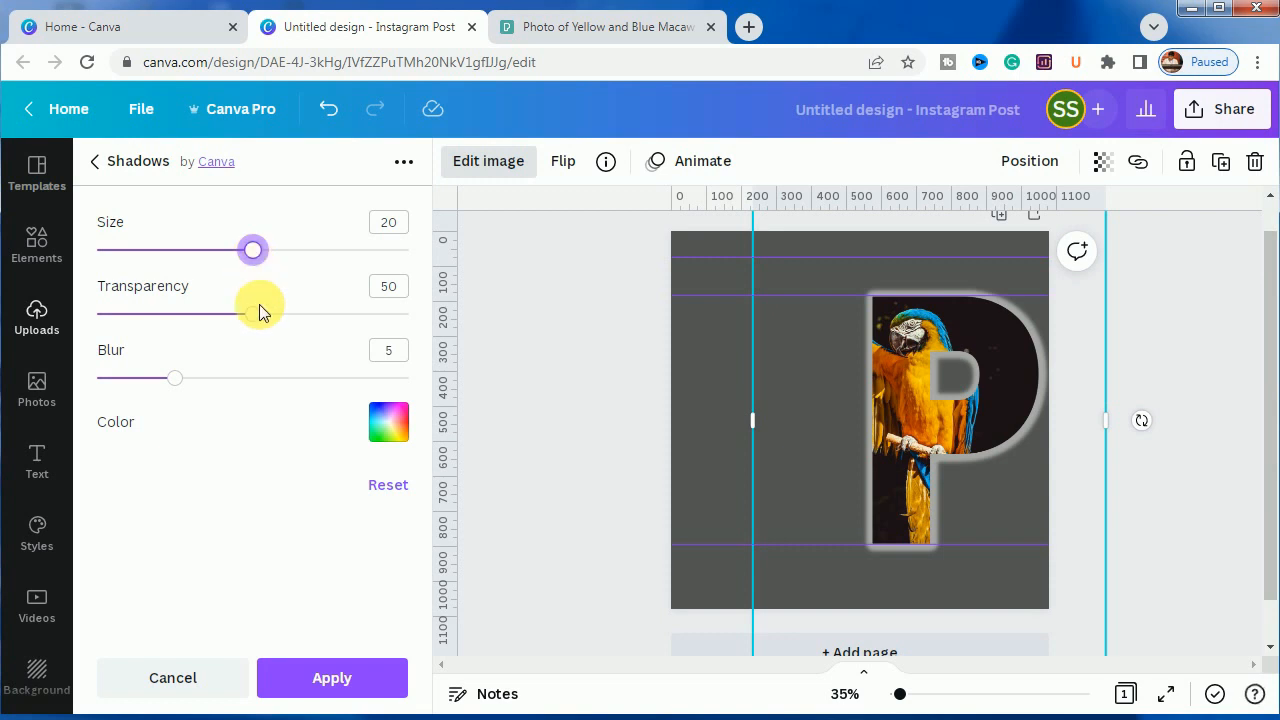
drag(262, 308, 310, 318)
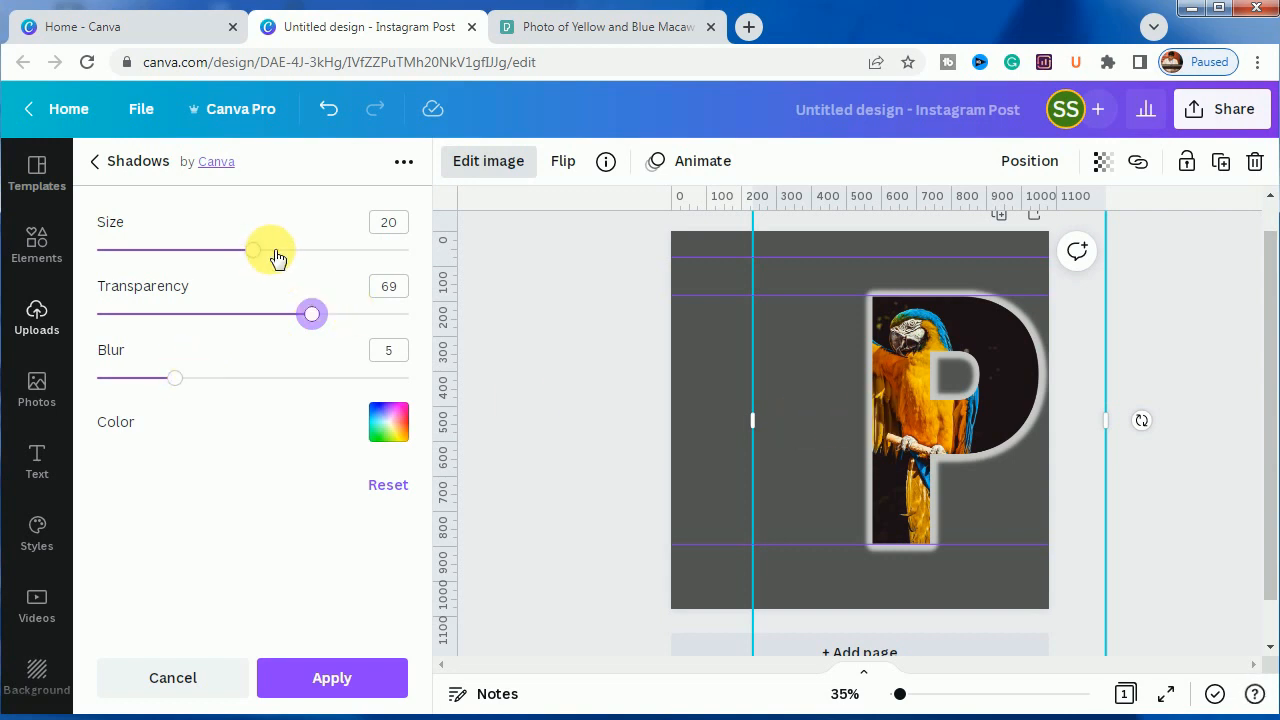
drag(277, 257, 297, 259)
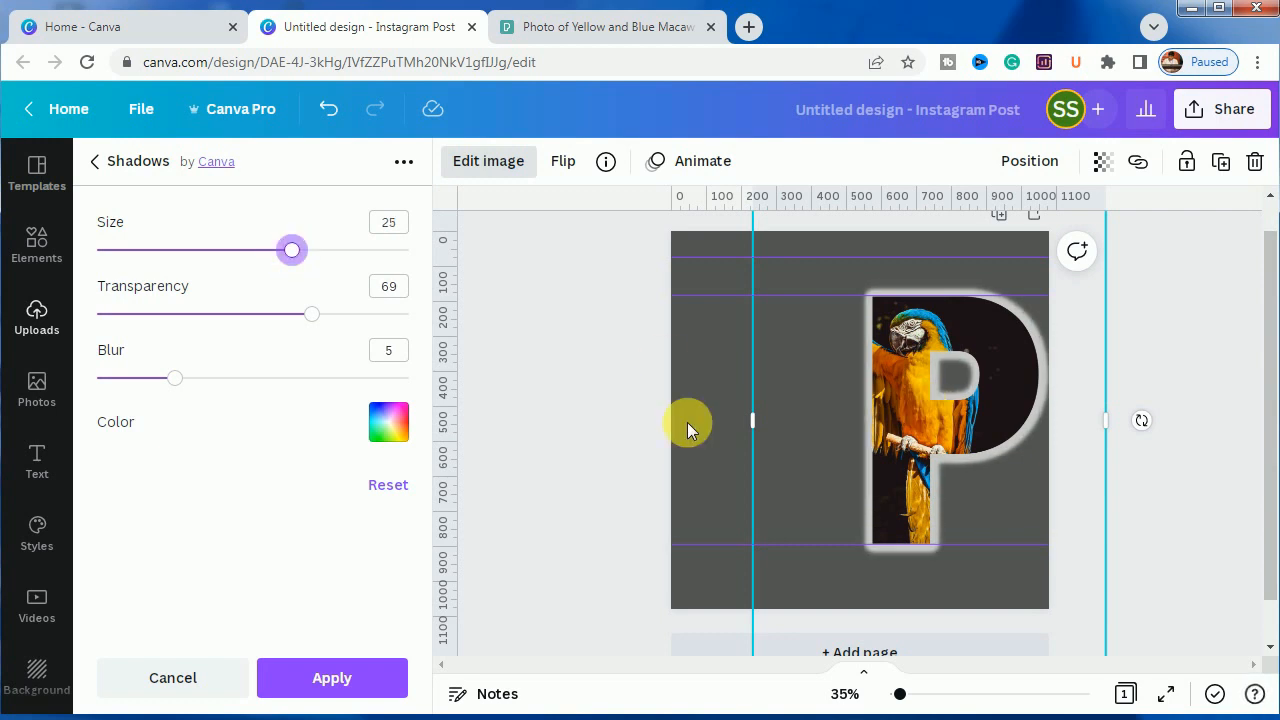
click(371, 684)
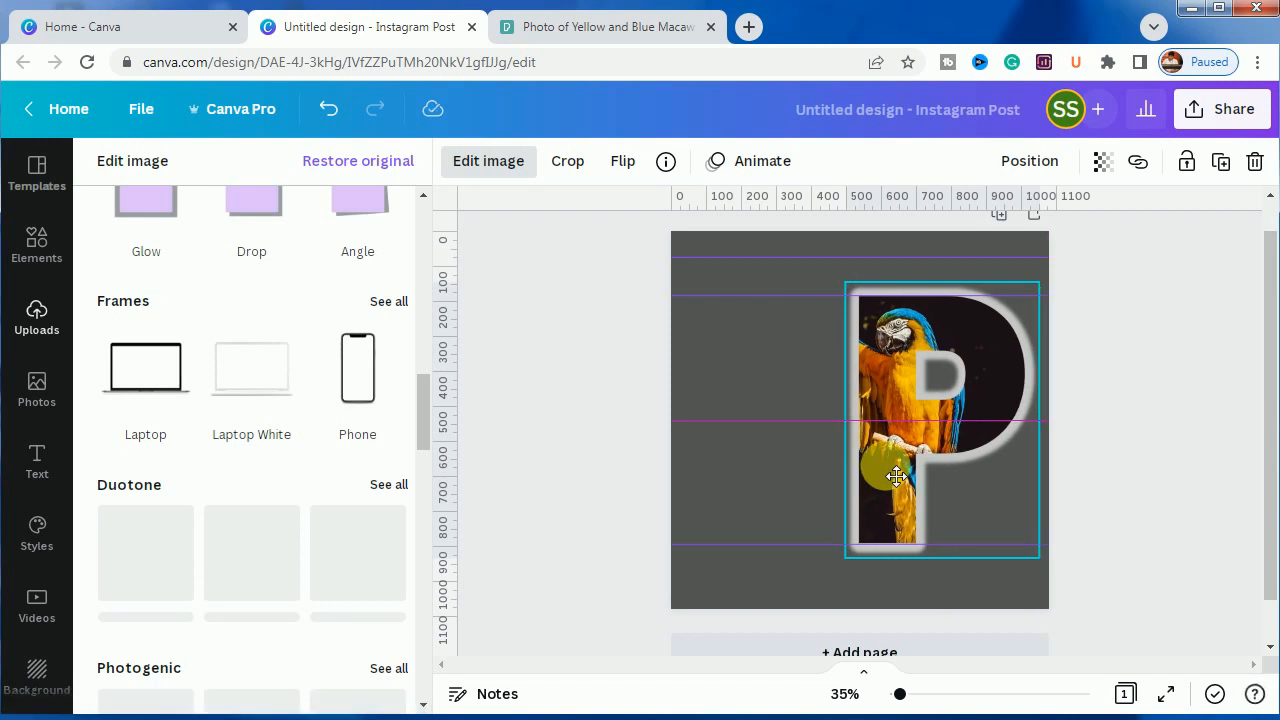
drag(897, 476, 898, 476)
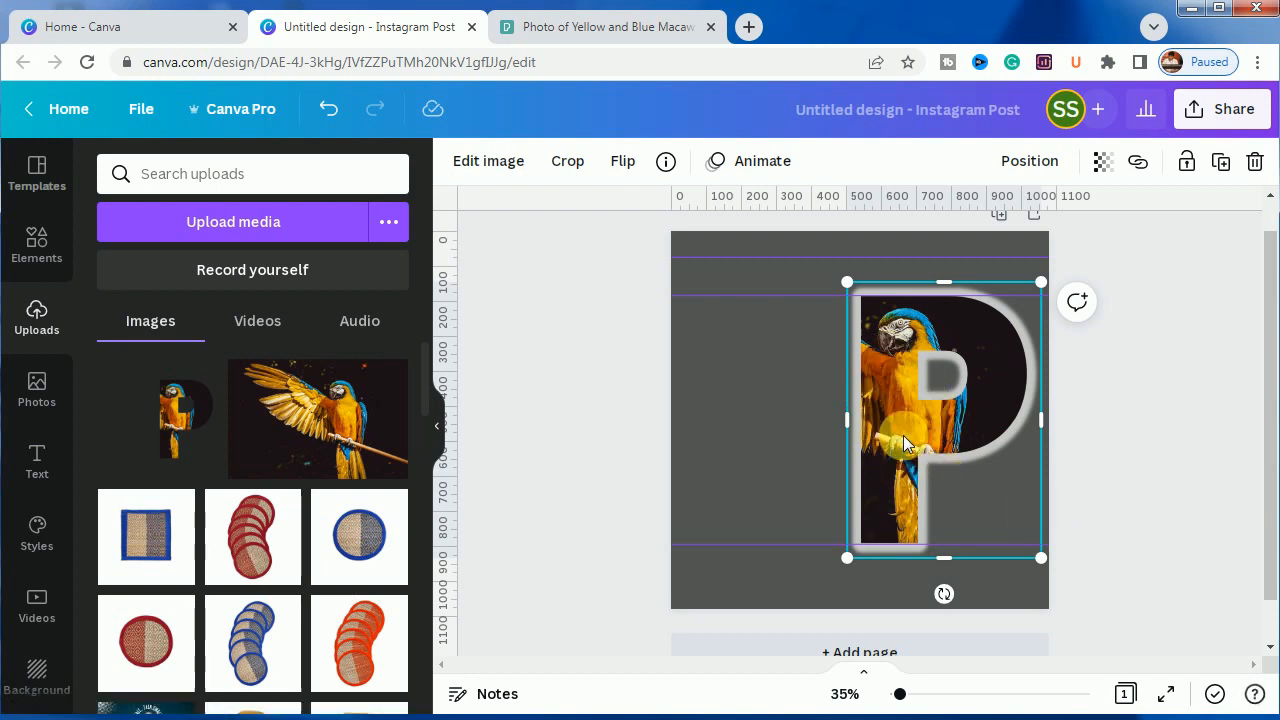
click(1098, 522)
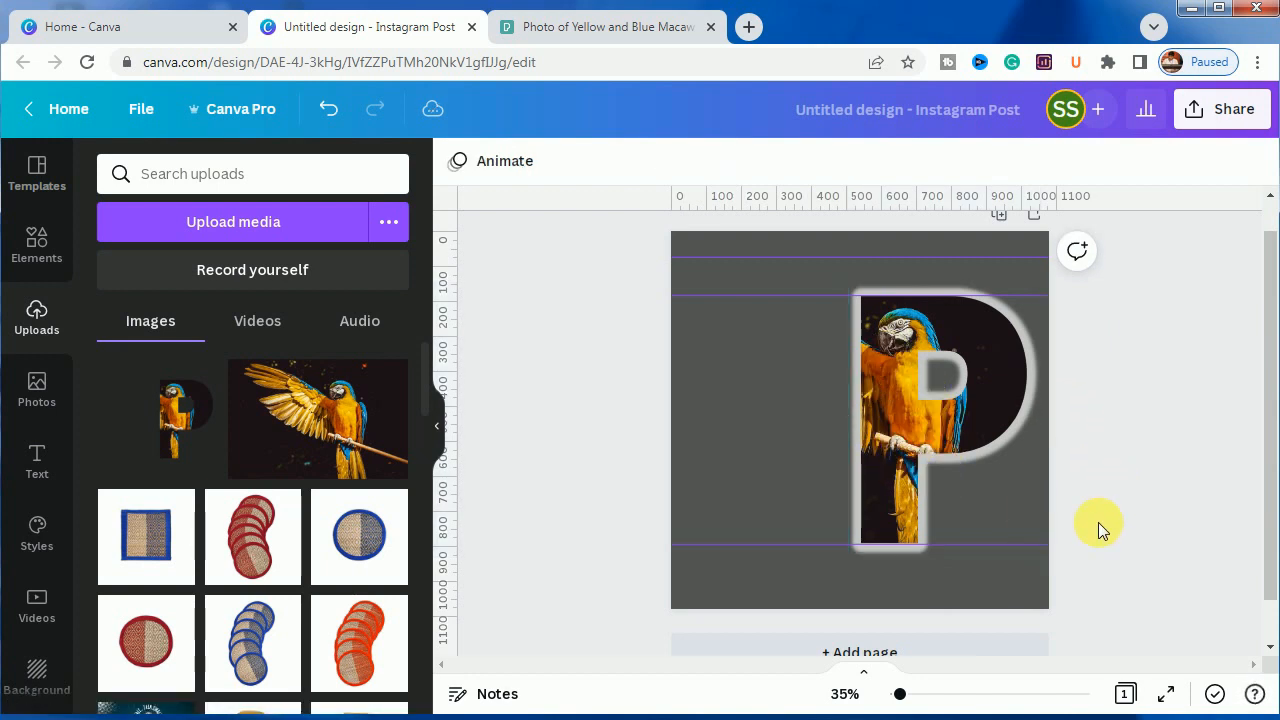
Place the full macaw photo over the P, enlarged to span the outer horizontal guides, and remove its background.
click(305, 440)
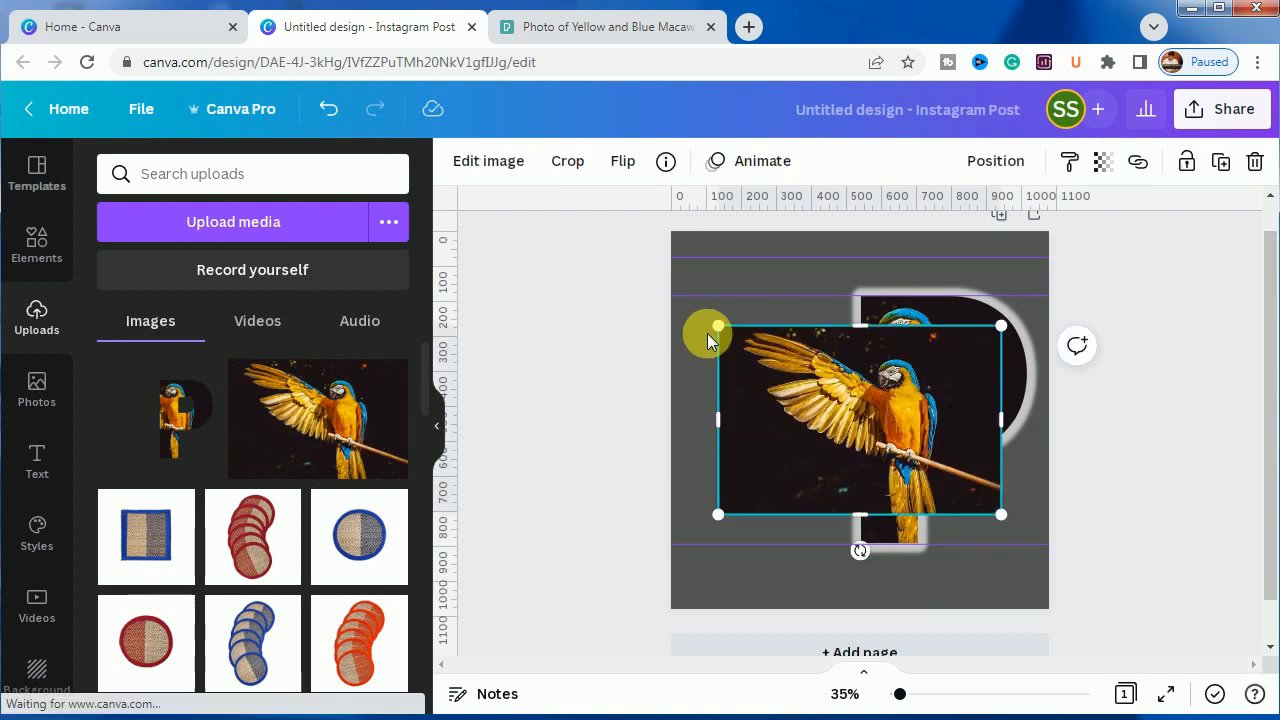
drag(718, 326, 637, 259)
drag(1002, 513, 1054, 548)
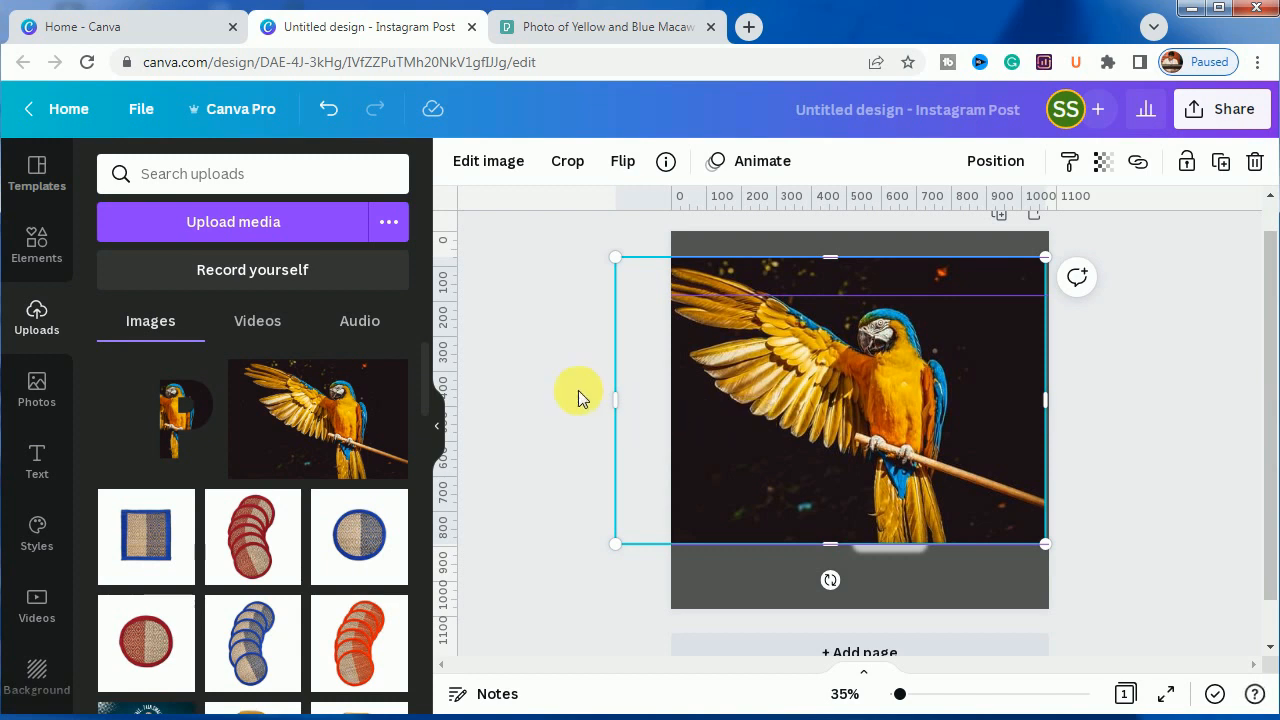
click(501, 170)
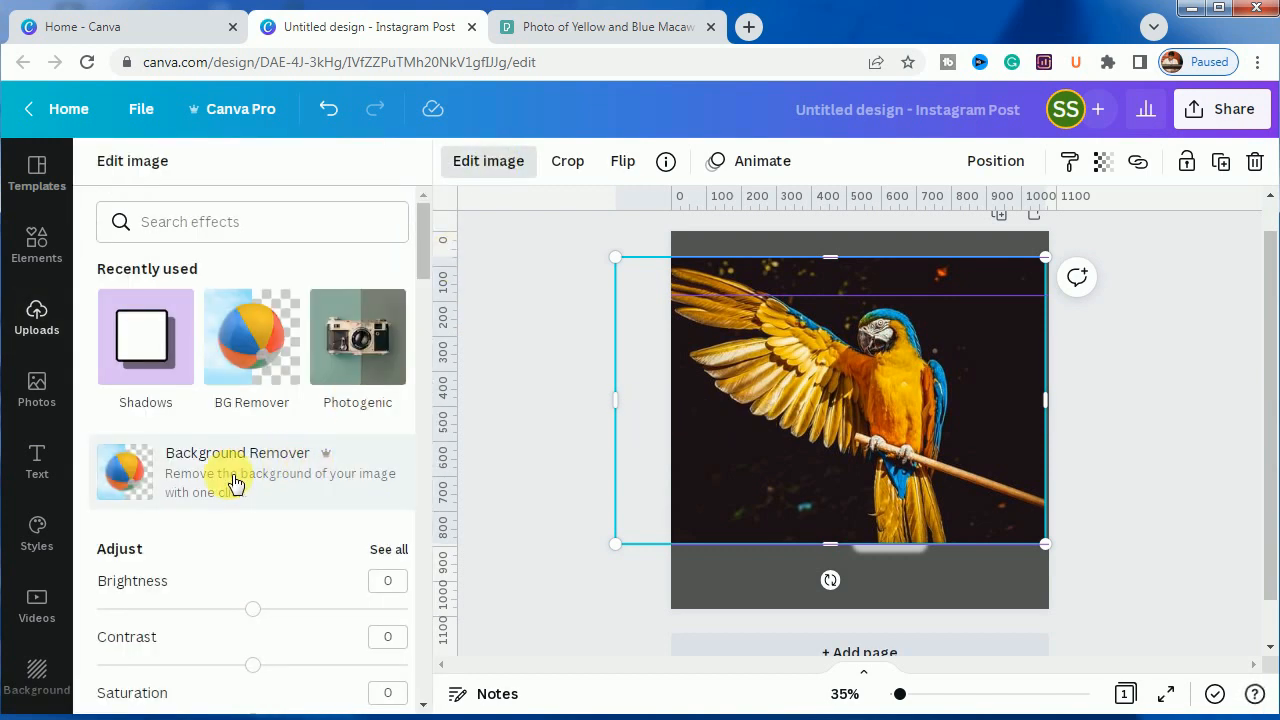
click(325, 470)
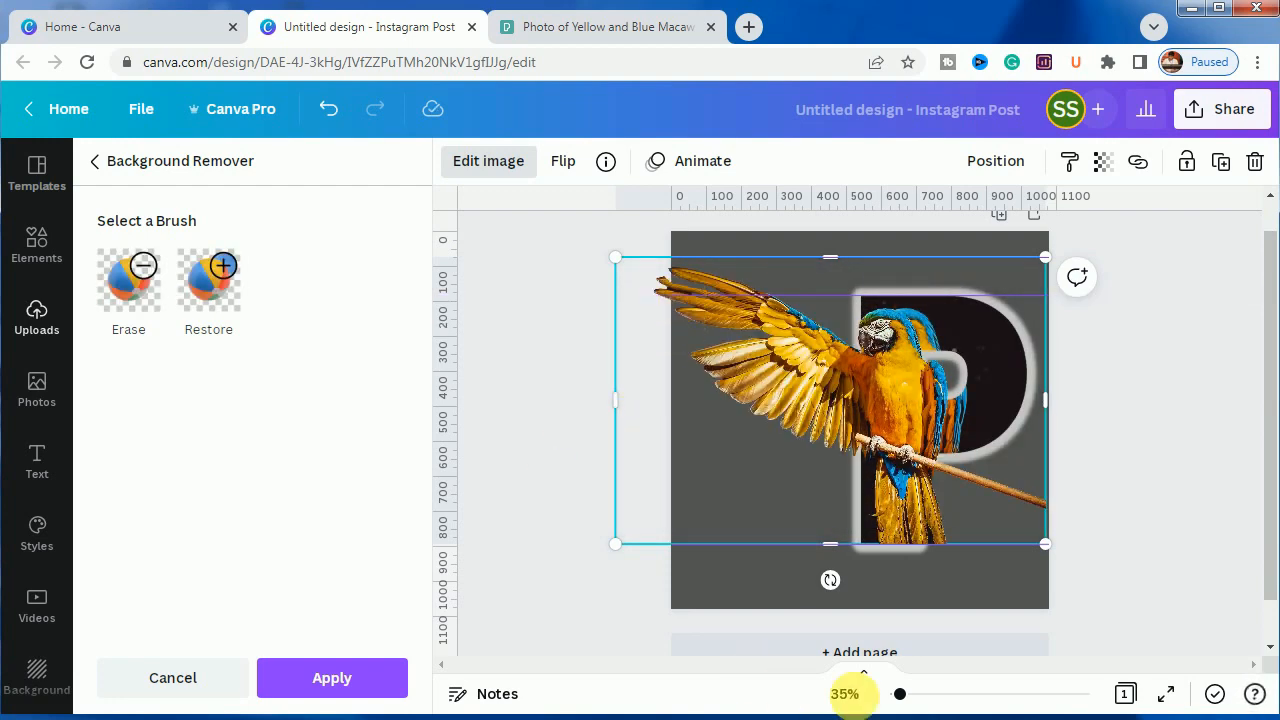
Restore the missing areas between the macaw's upper wing feathers with the Restore brush at size 12.
drag(899, 694, 907, 700)
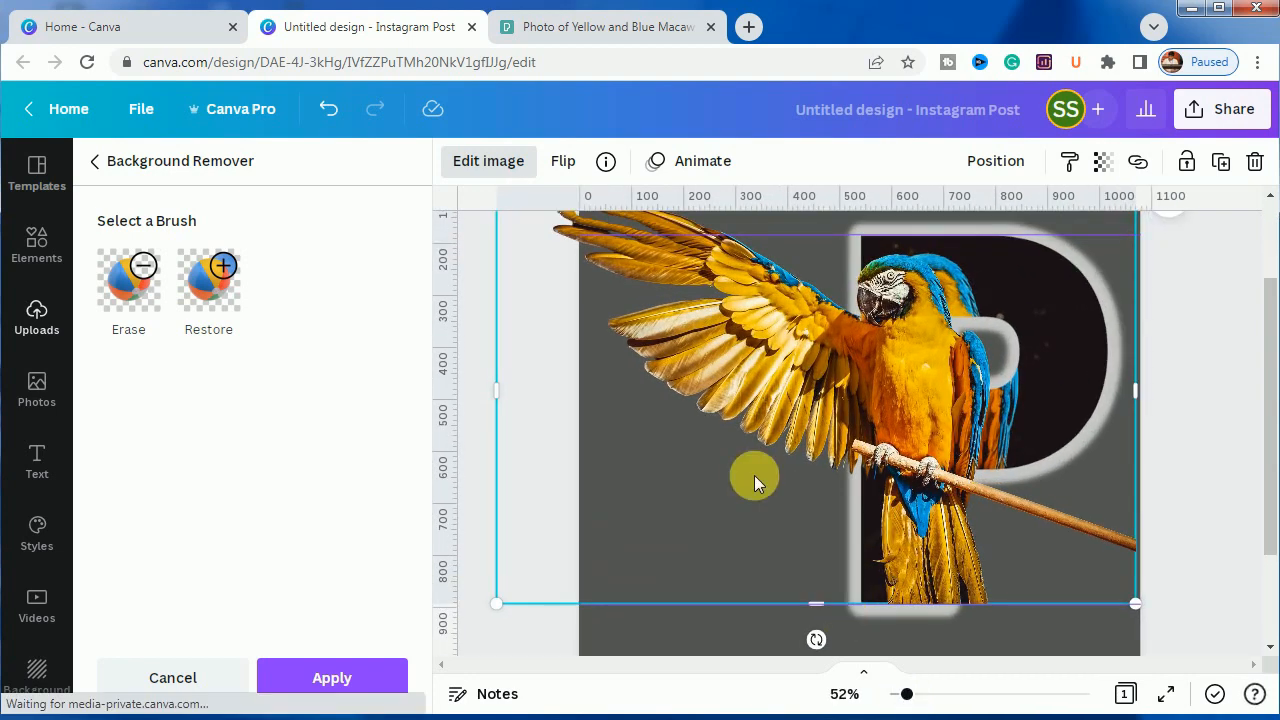
scroll(753, 475, up, 2)
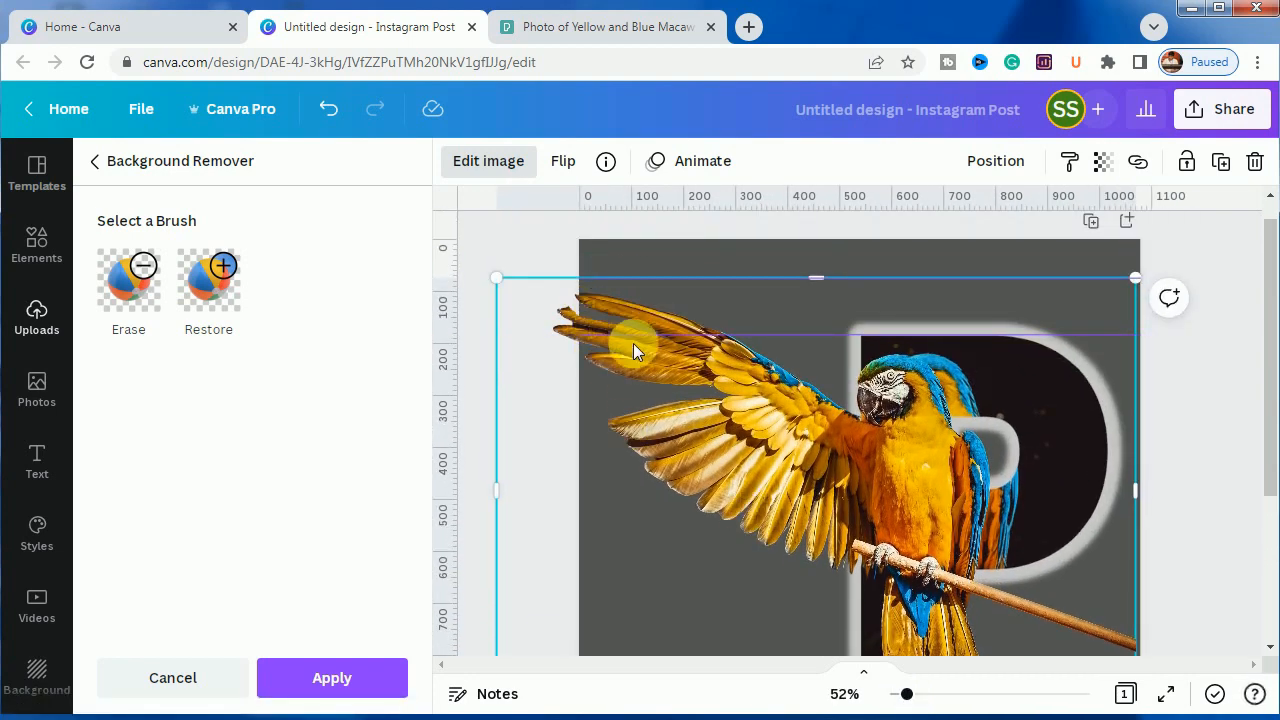
click(220, 295)
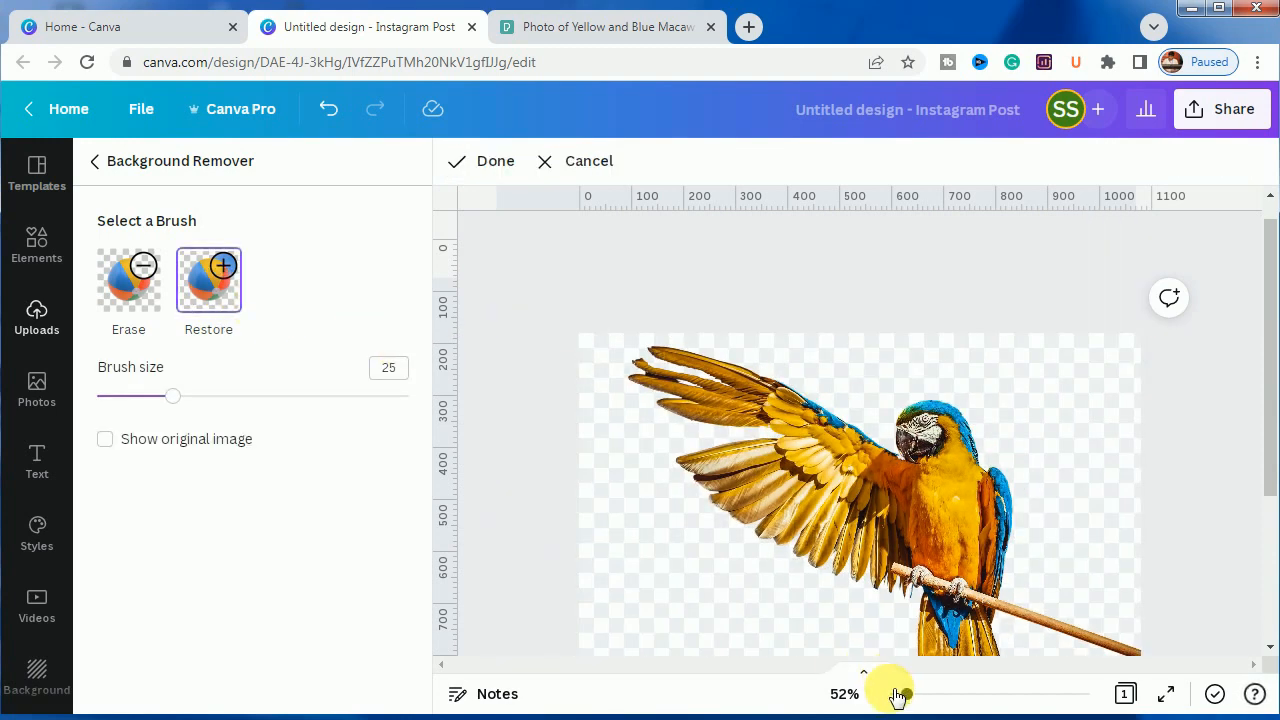
drag(898, 694, 915, 694)
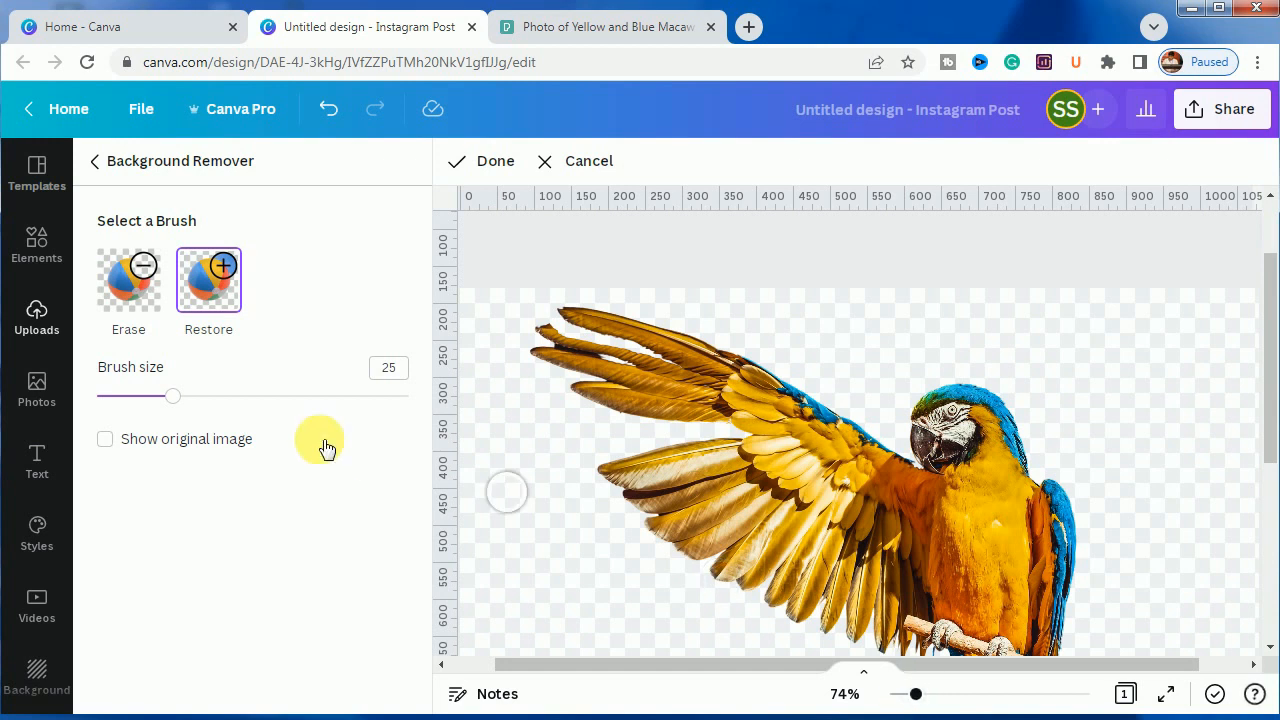
drag(174, 397, 147, 400)
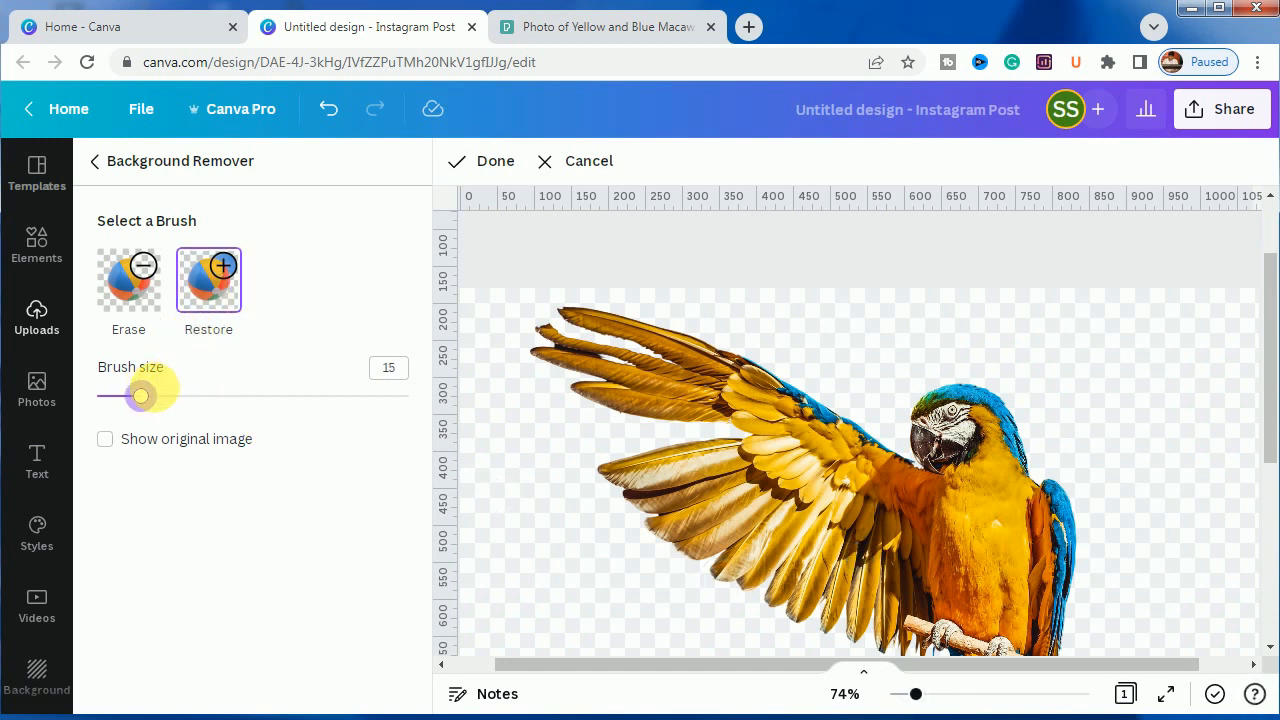
click(148, 394)
drag(150, 400, 143, 400)
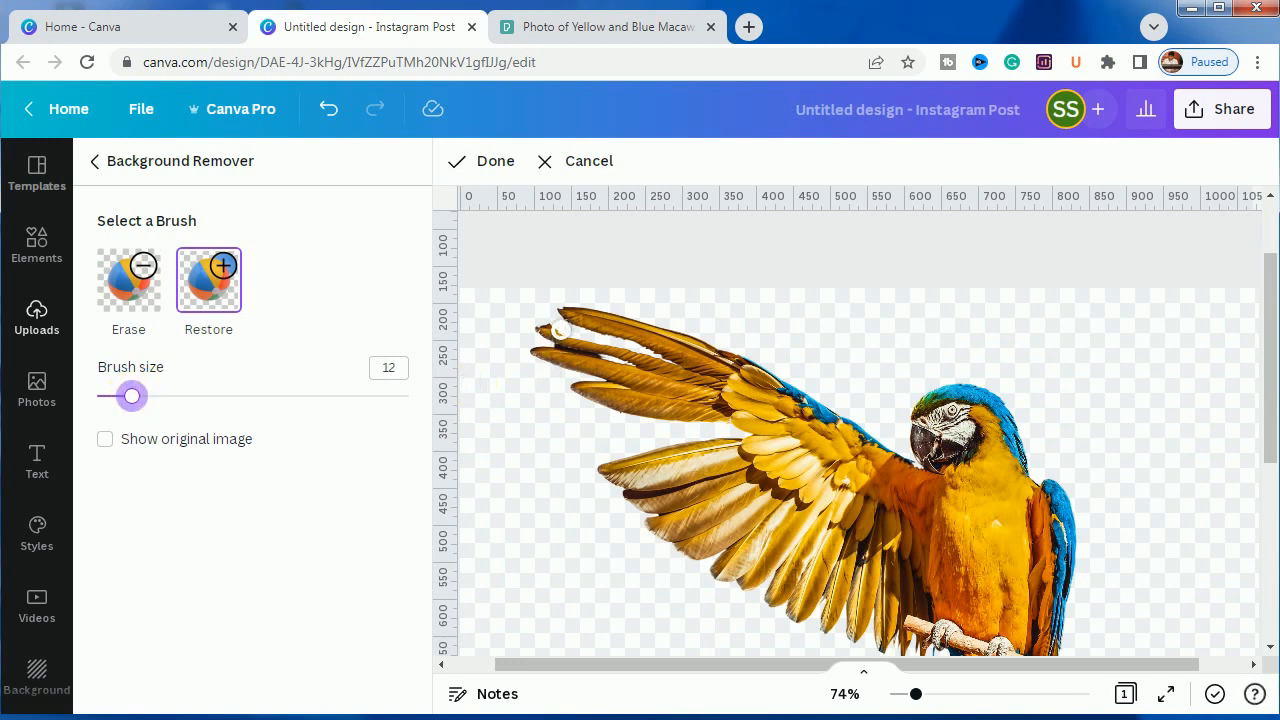
click(568, 323)
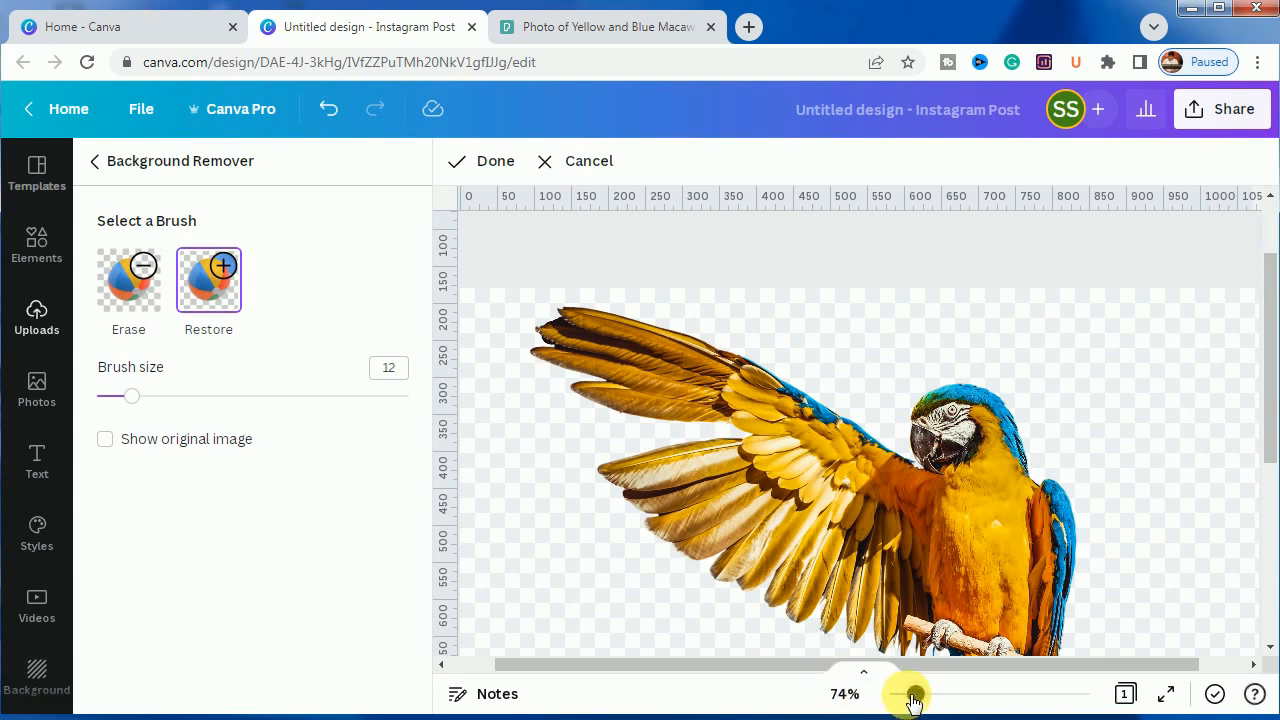
drag(914, 694, 902, 695)
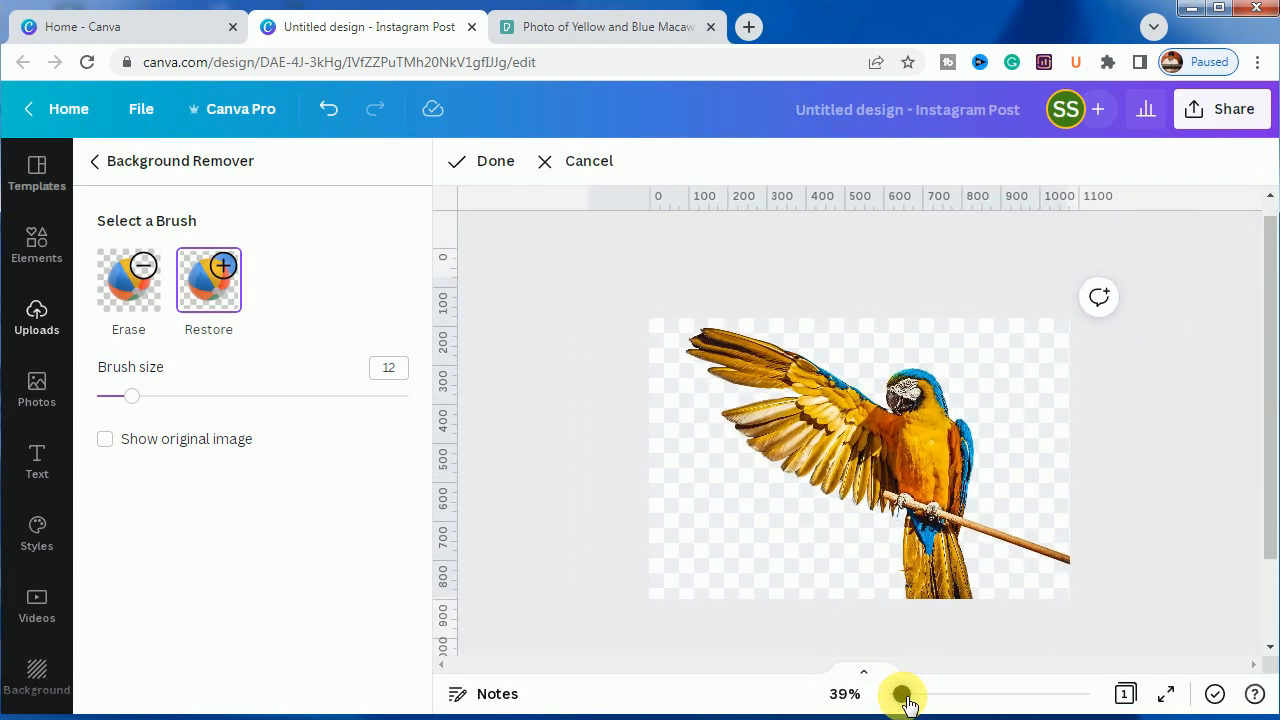
click(493, 168)
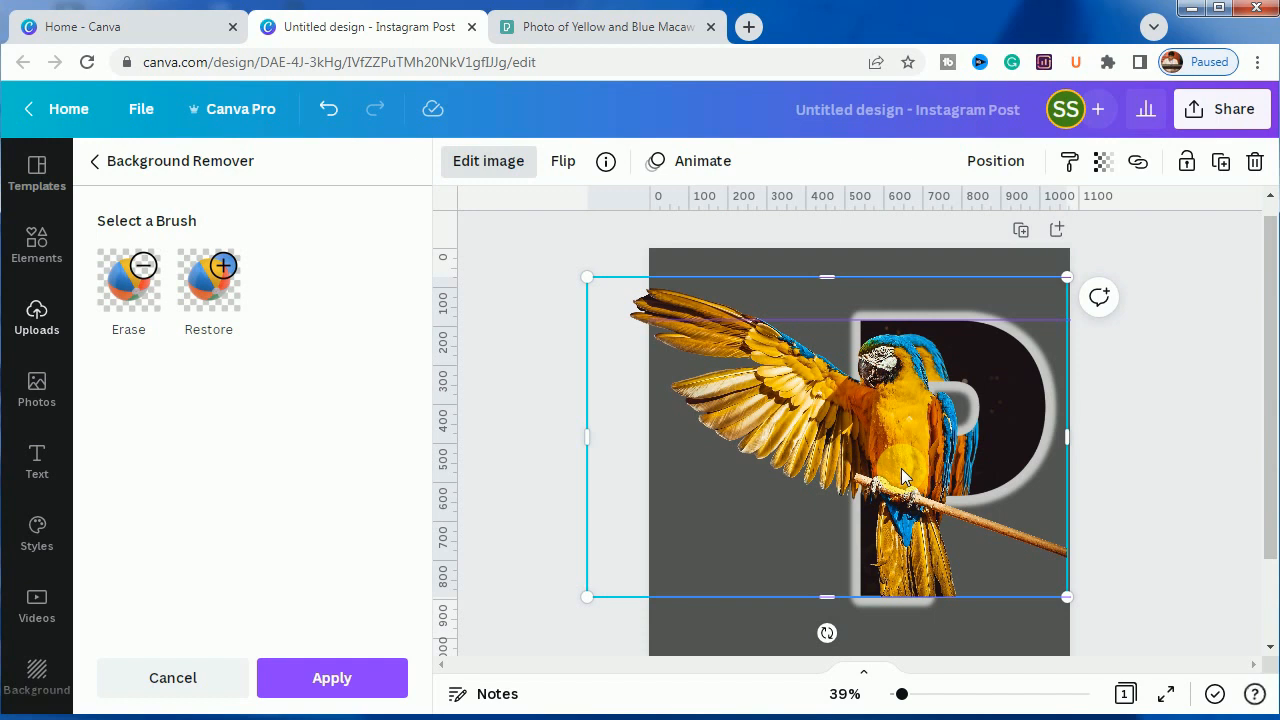
Align the macaw cut-out with the bird inside the P and crop its right side to the letter's left edge.
drag(914, 470, 932, 480)
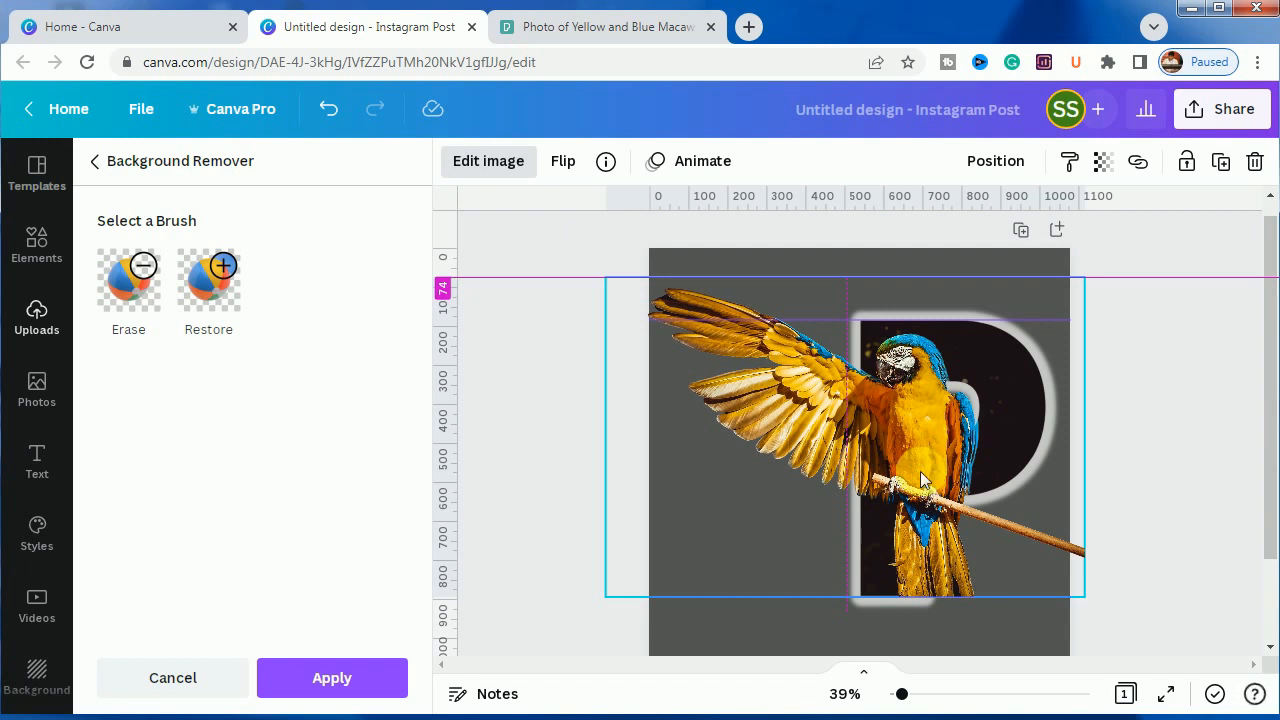
drag(920, 479, 920, 479)
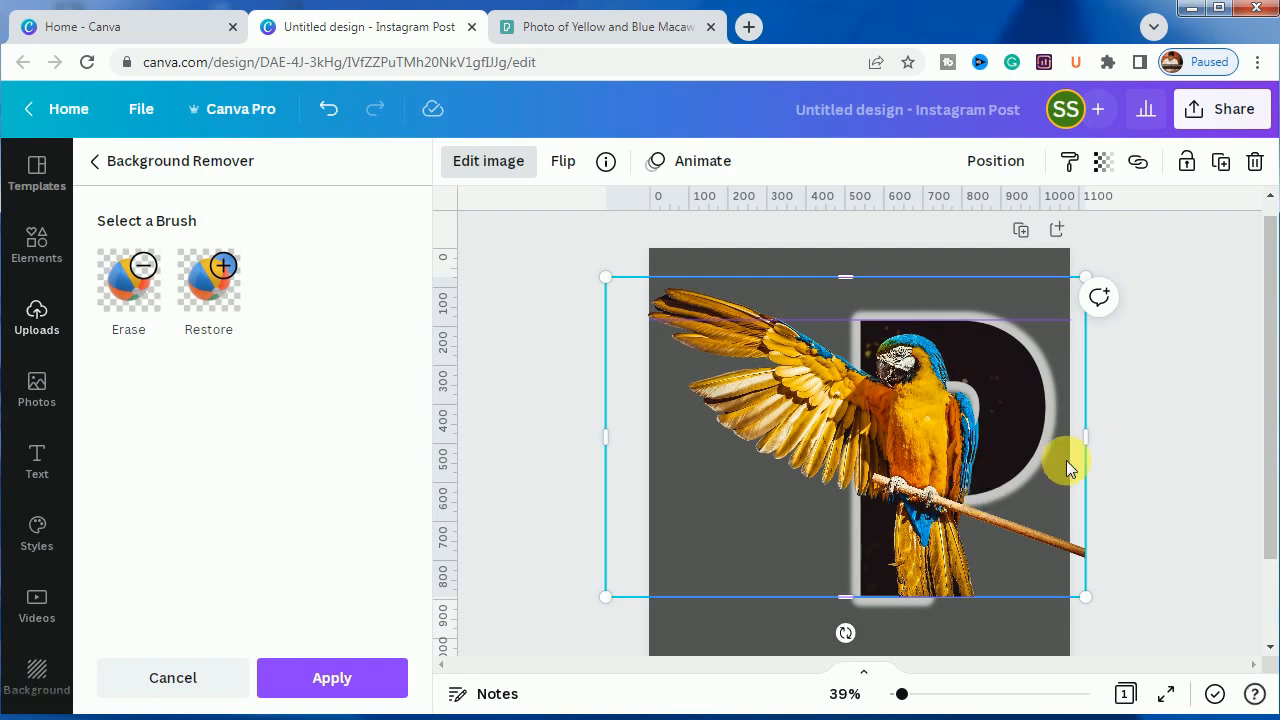
drag(1089, 443, 866, 478)
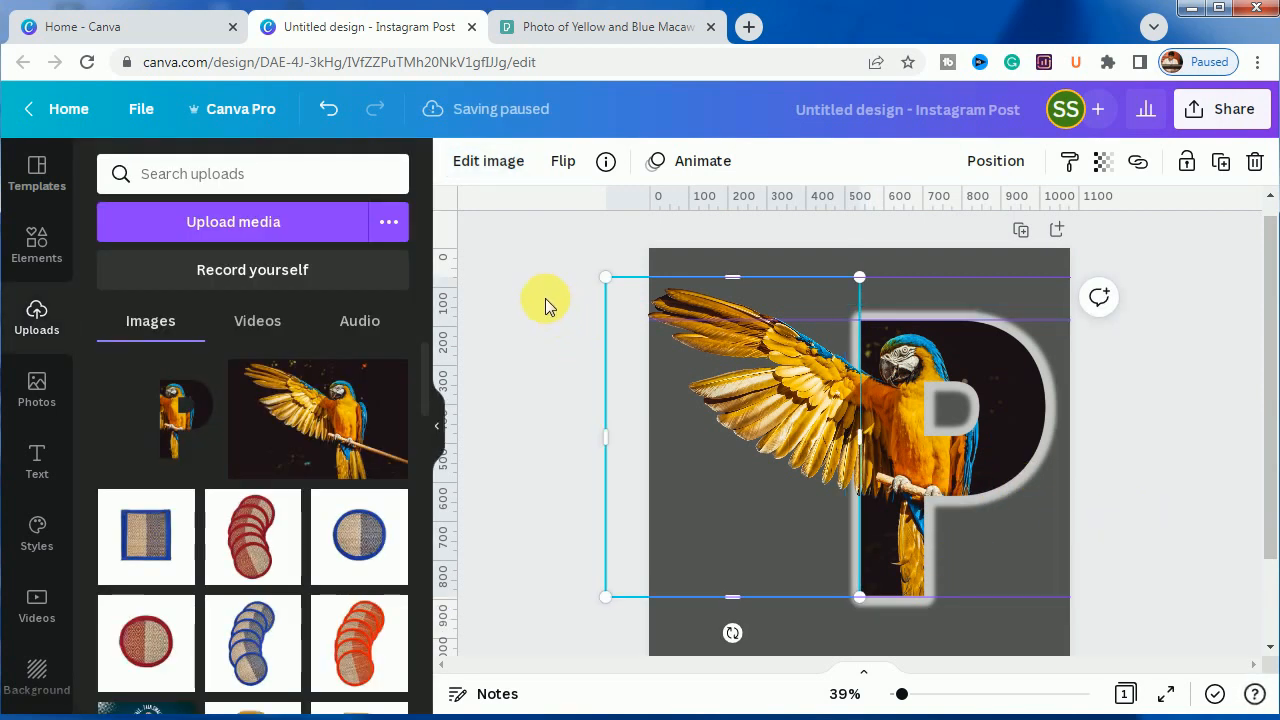
click(545, 298)
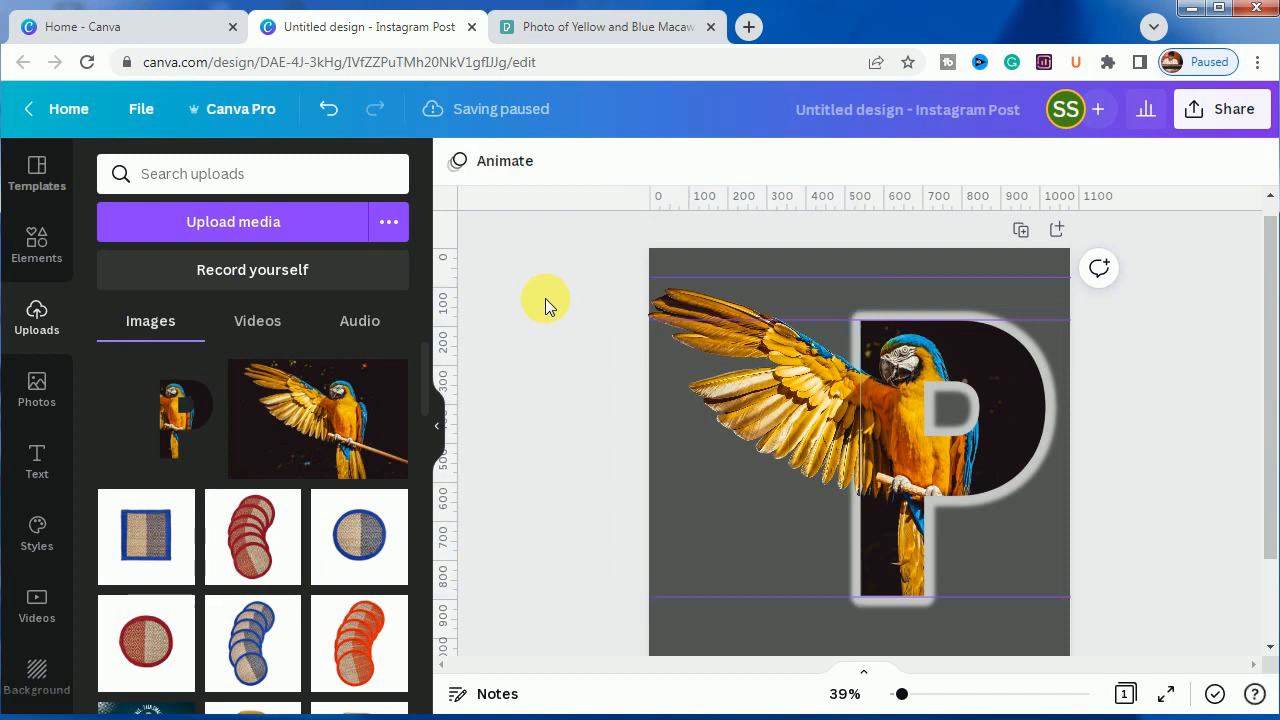
Extend the wing cut-out's right crop edge slightly further into the P.
click(812, 426)
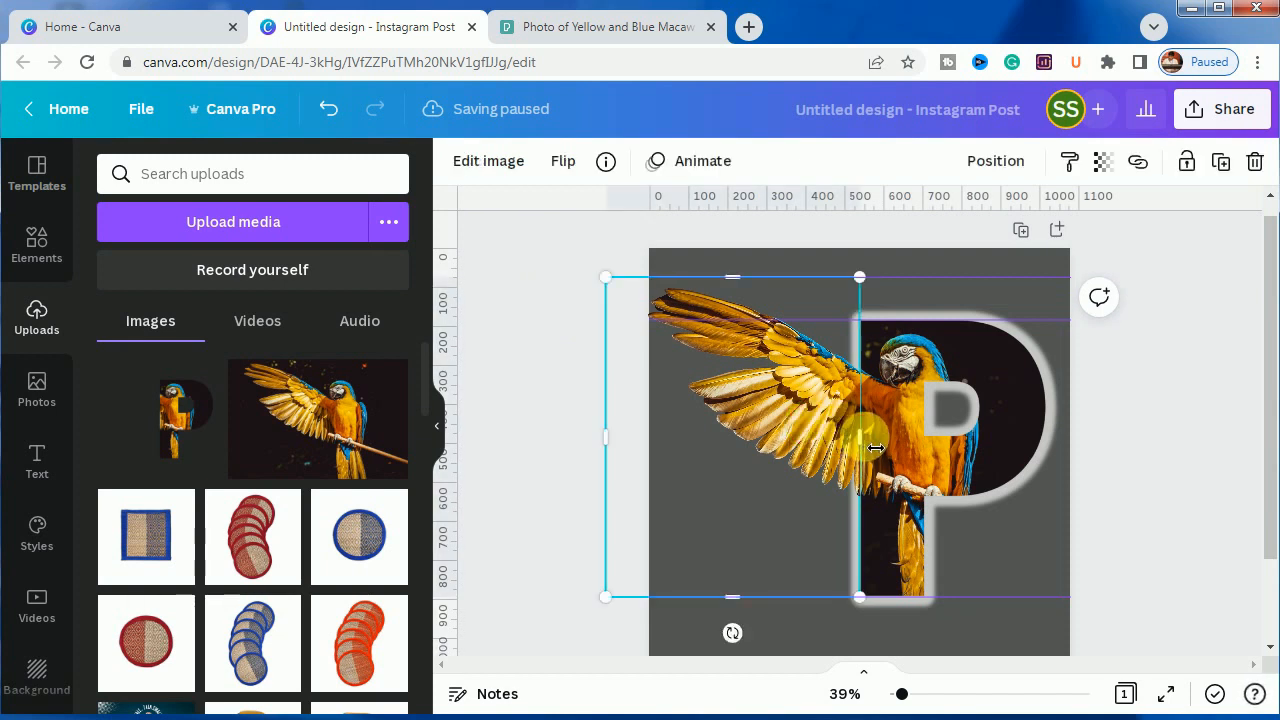
drag(875, 448, 1116, 490)
click(1118, 490)
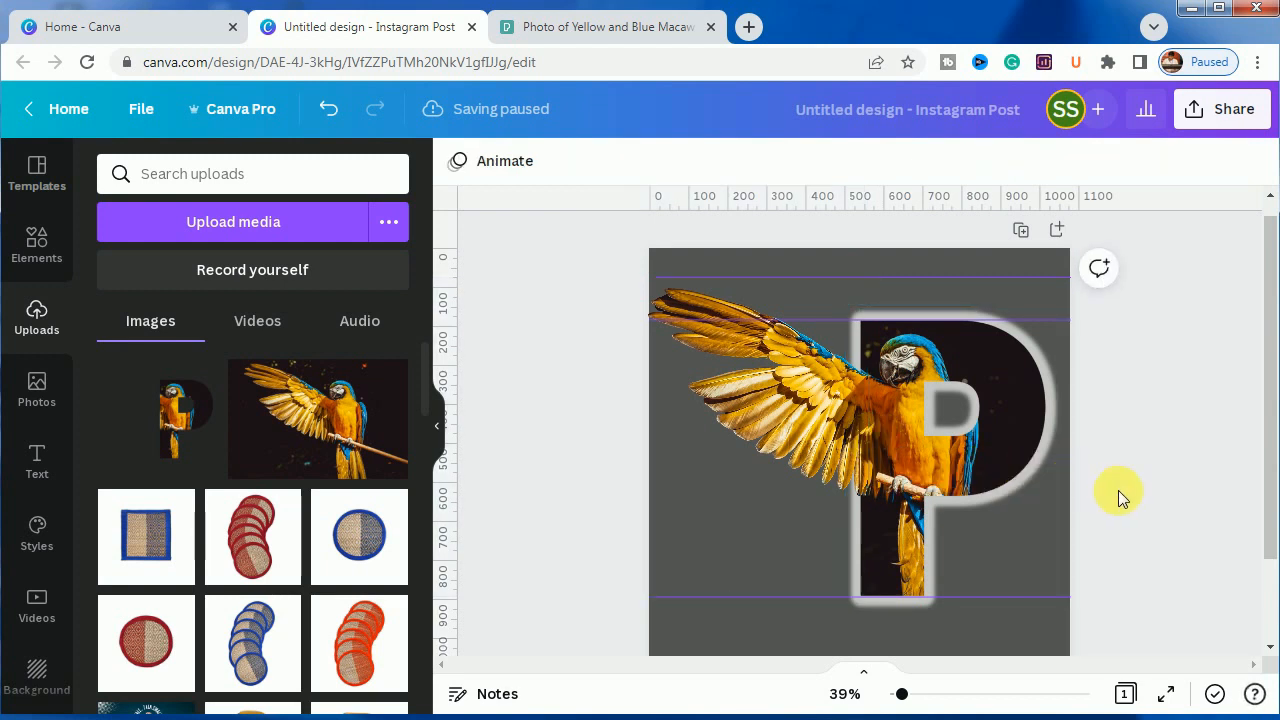
Nudge the wing cut-out slightly right so it lines up with the macaw's body in the P.
click(830, 405)
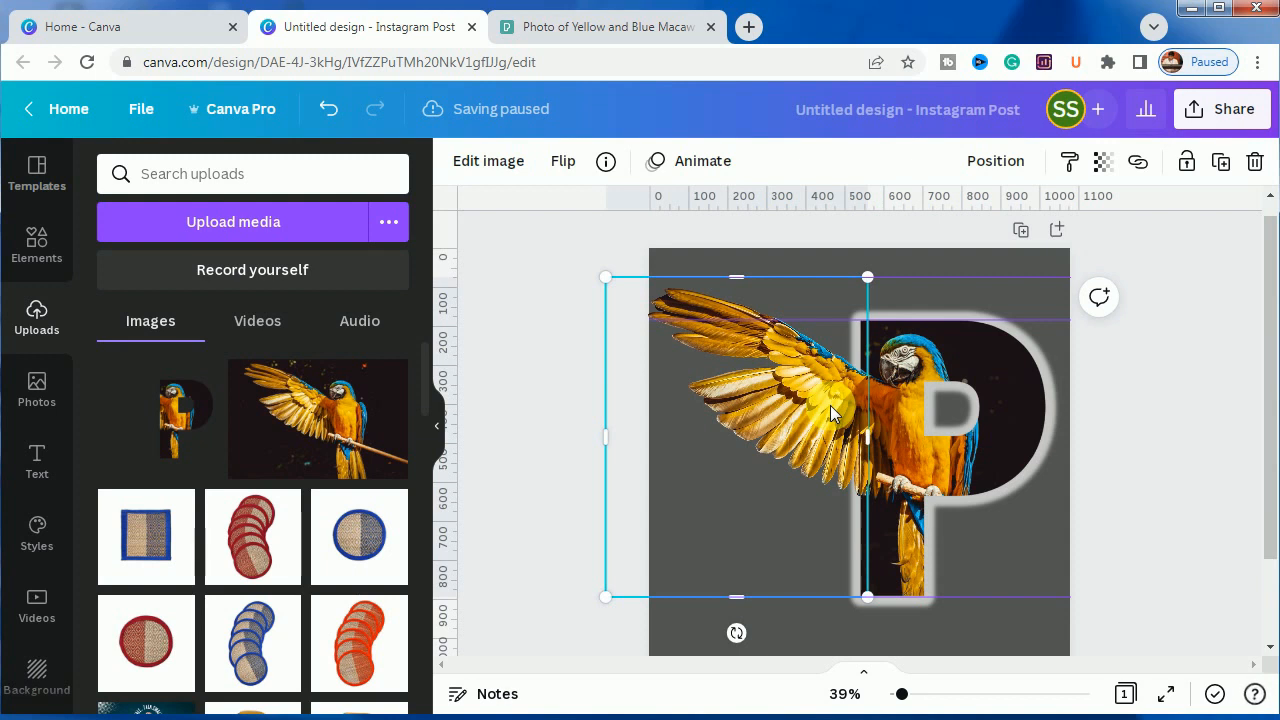
key(Right)
key(Right)
key(Right)
key(Right)
key(Right)
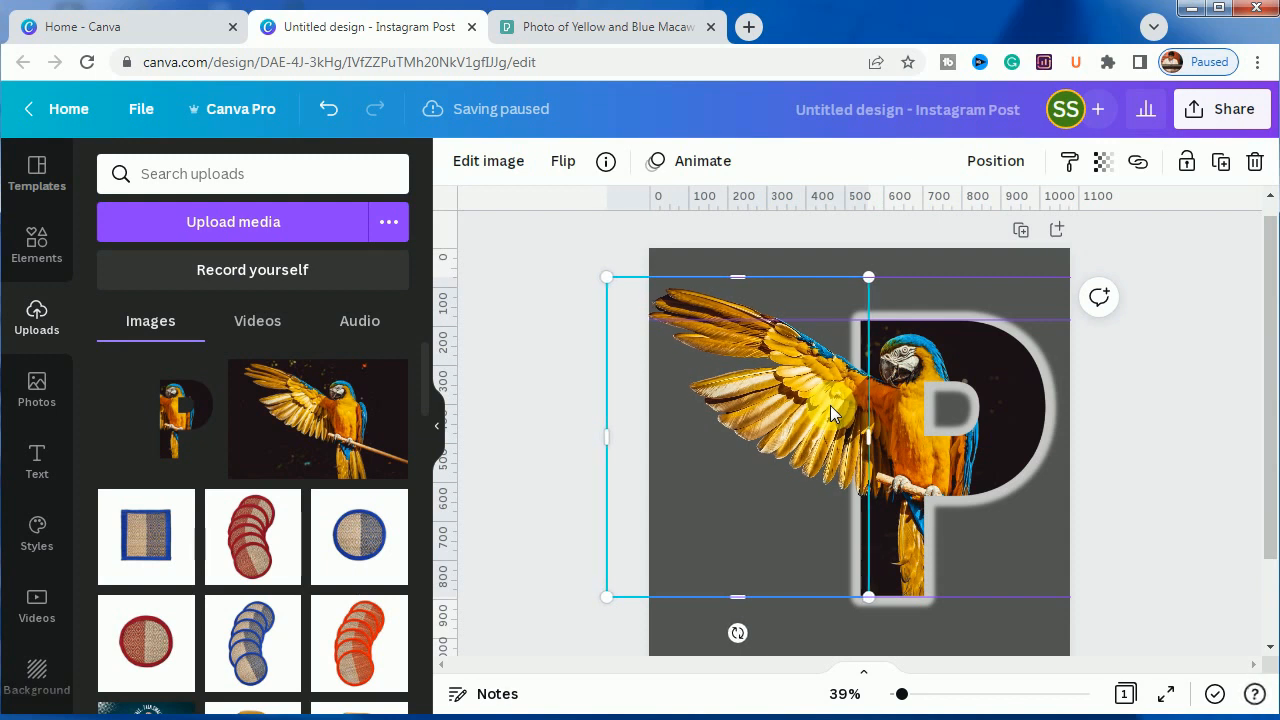
key(Right)
key(Right)
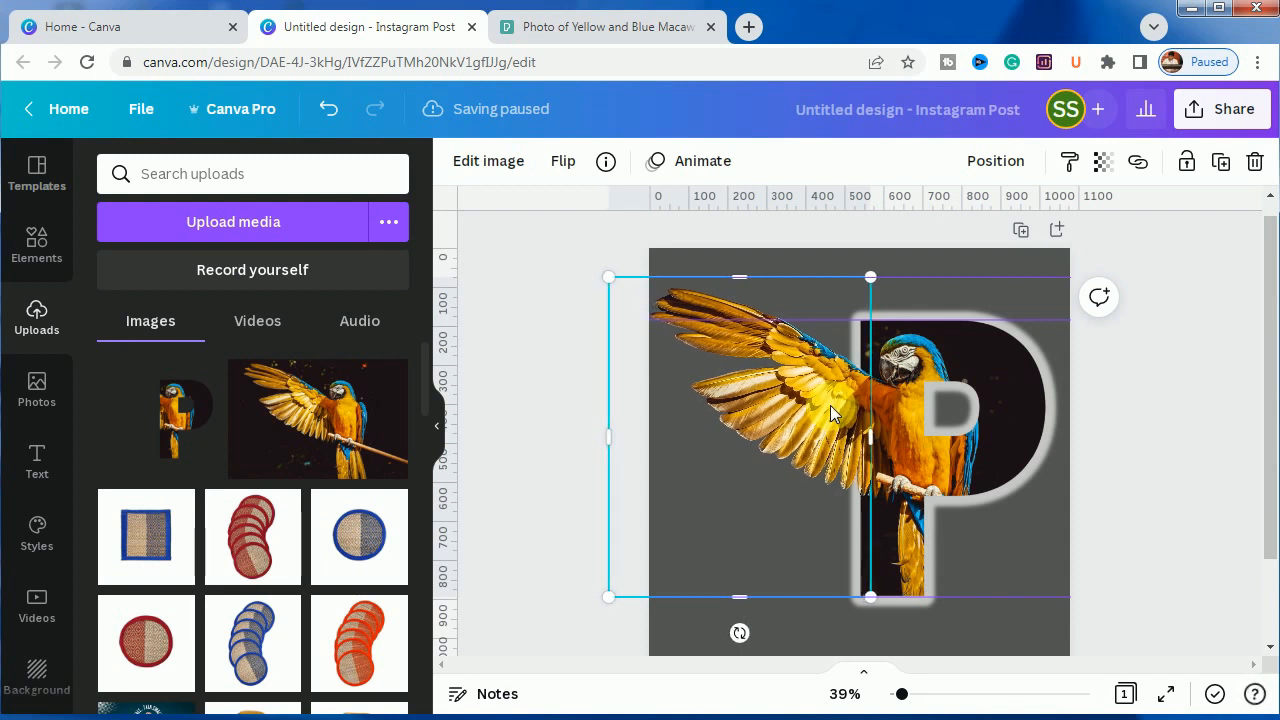
key(Right)
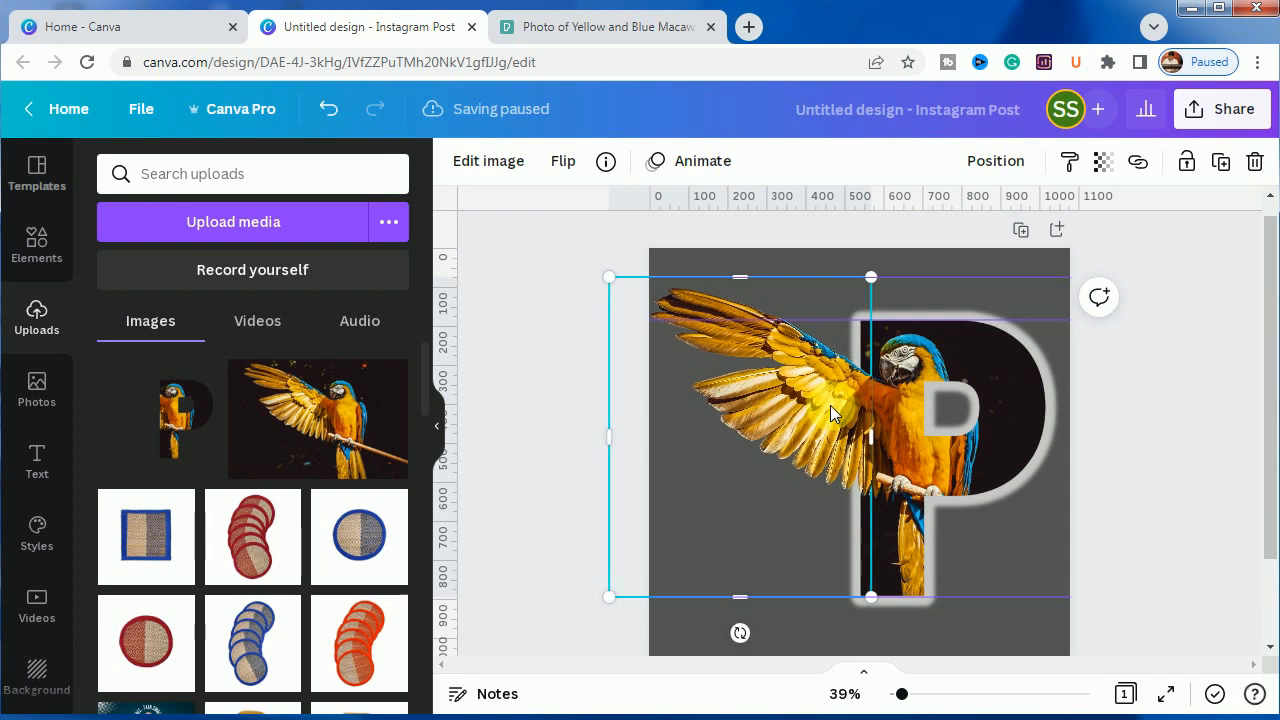
key(Right)
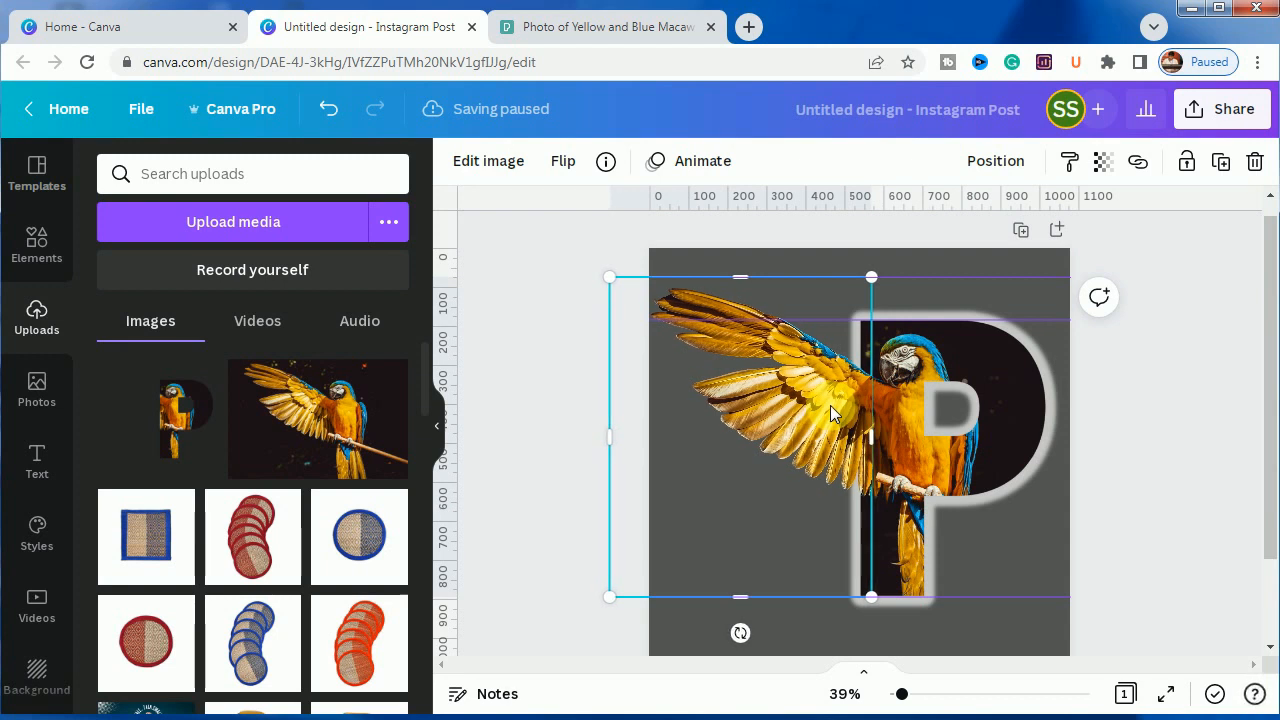
click(550, 418)
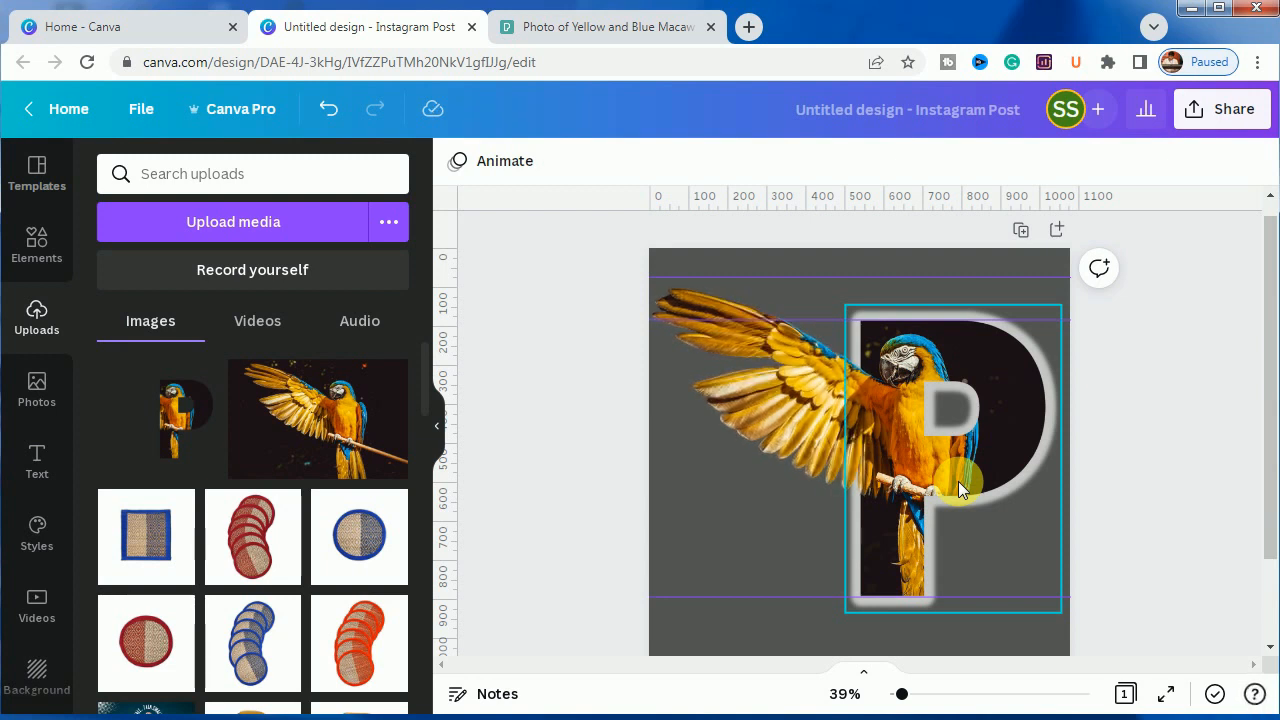
Add a Drop shadow to the P image and open its settings.
click(958, 489)
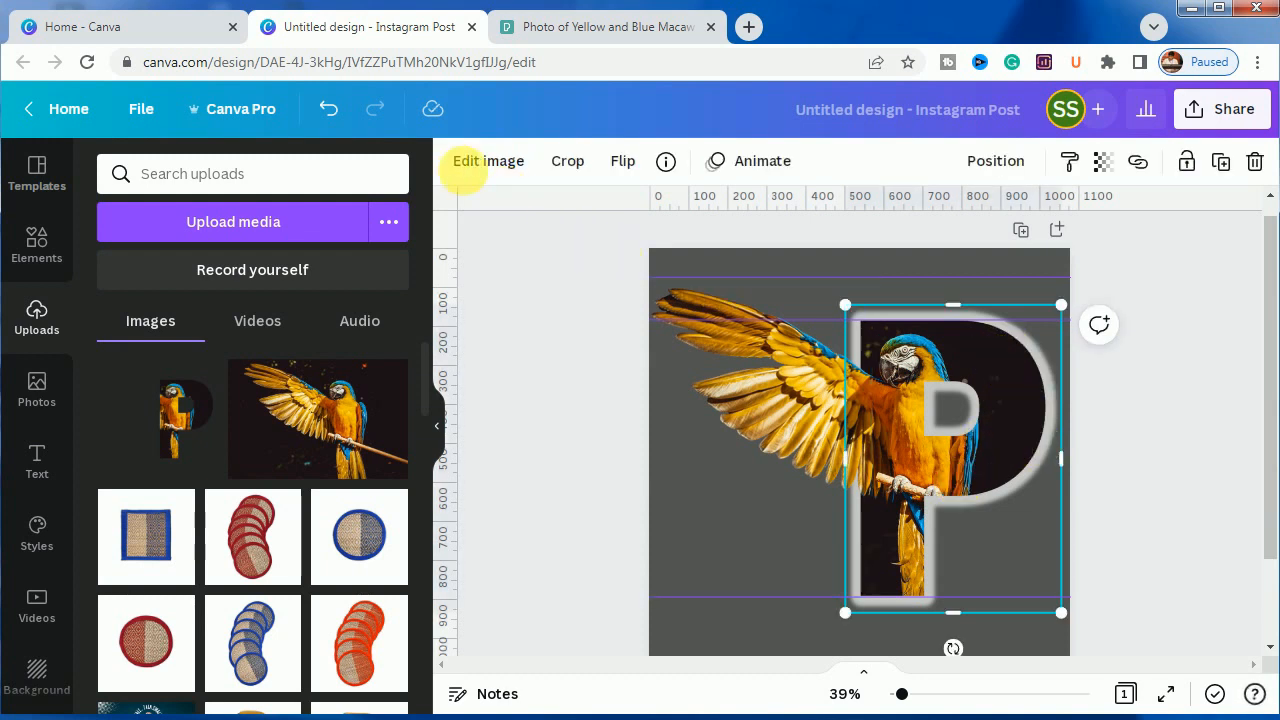
click(469, 168)
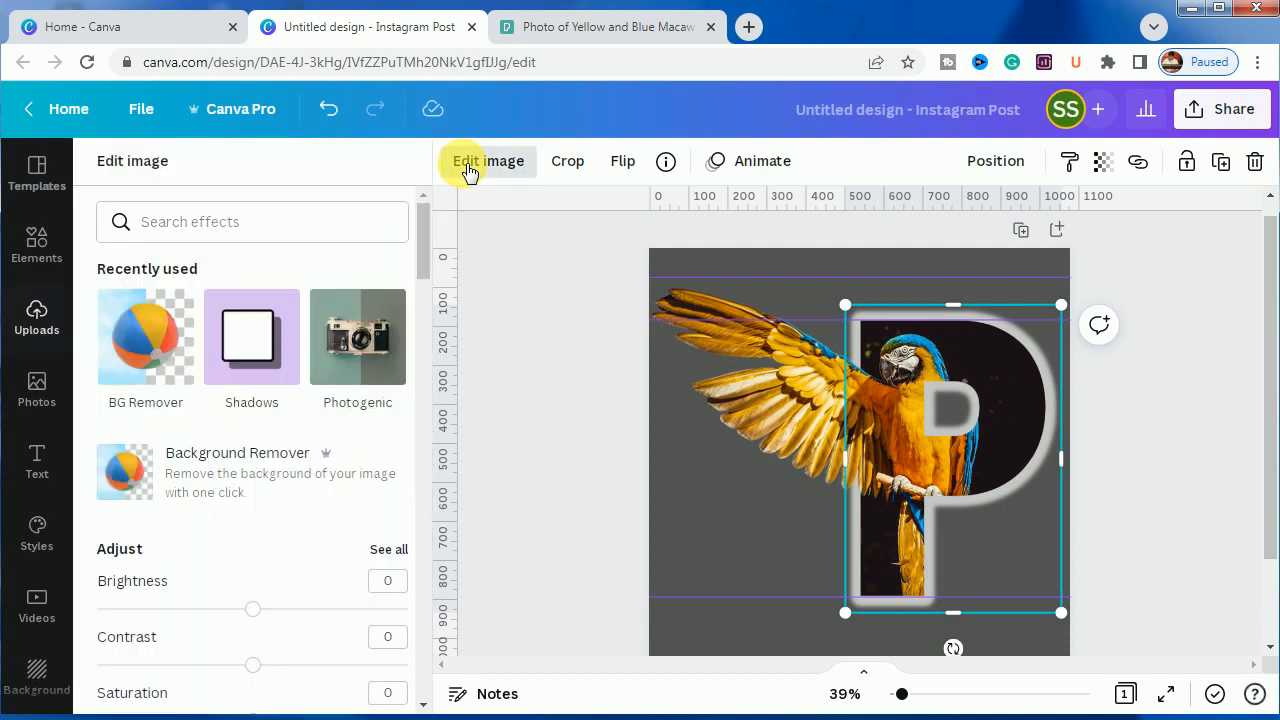
click(275, 345)
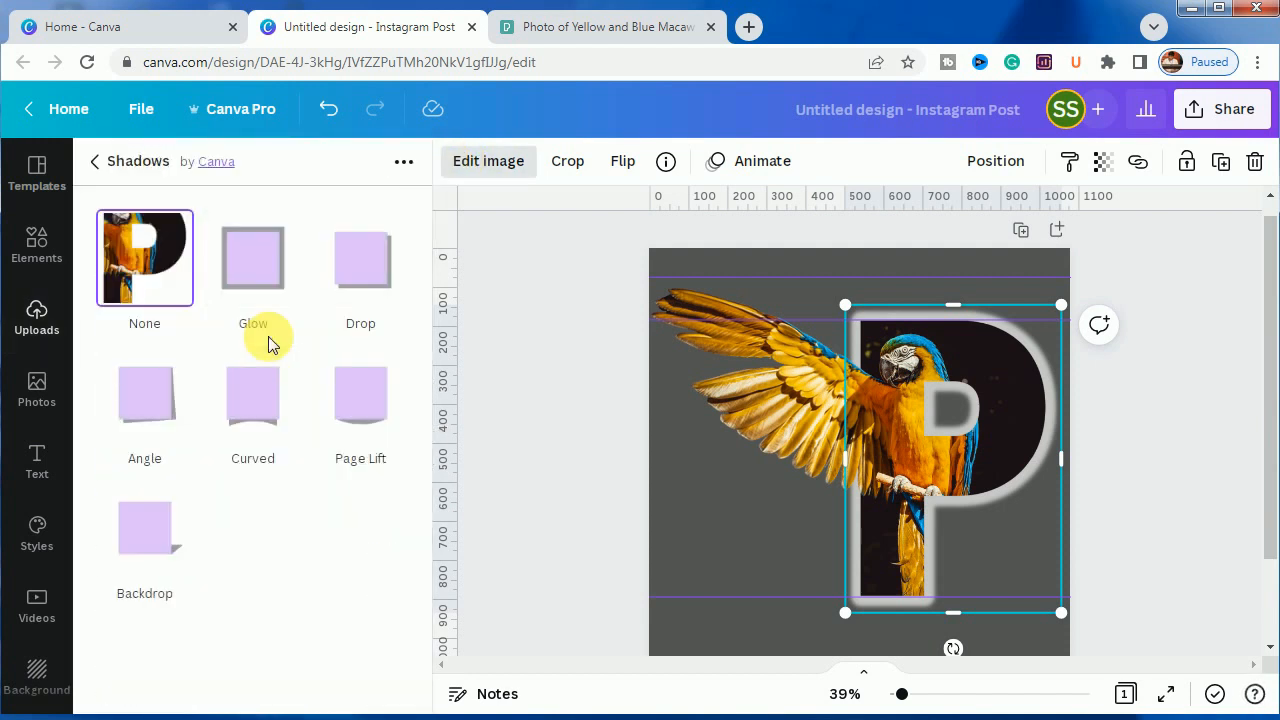
click(362, 280)
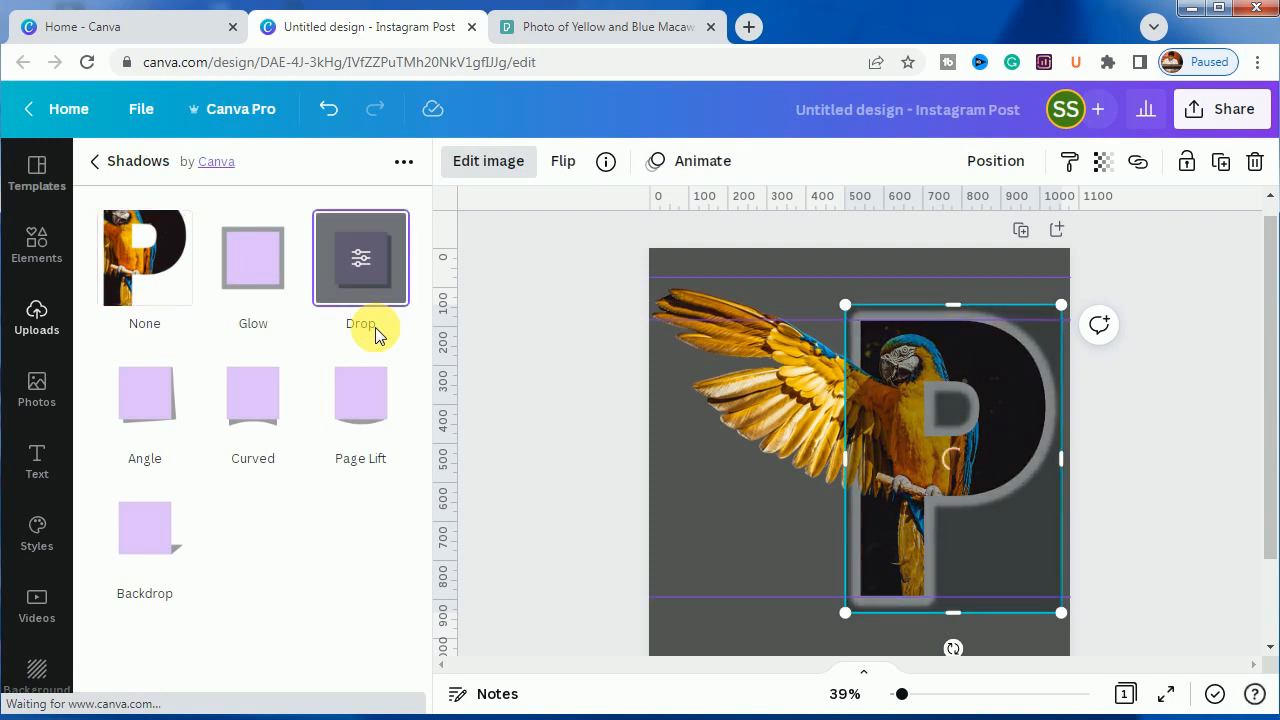
click(364, 268)
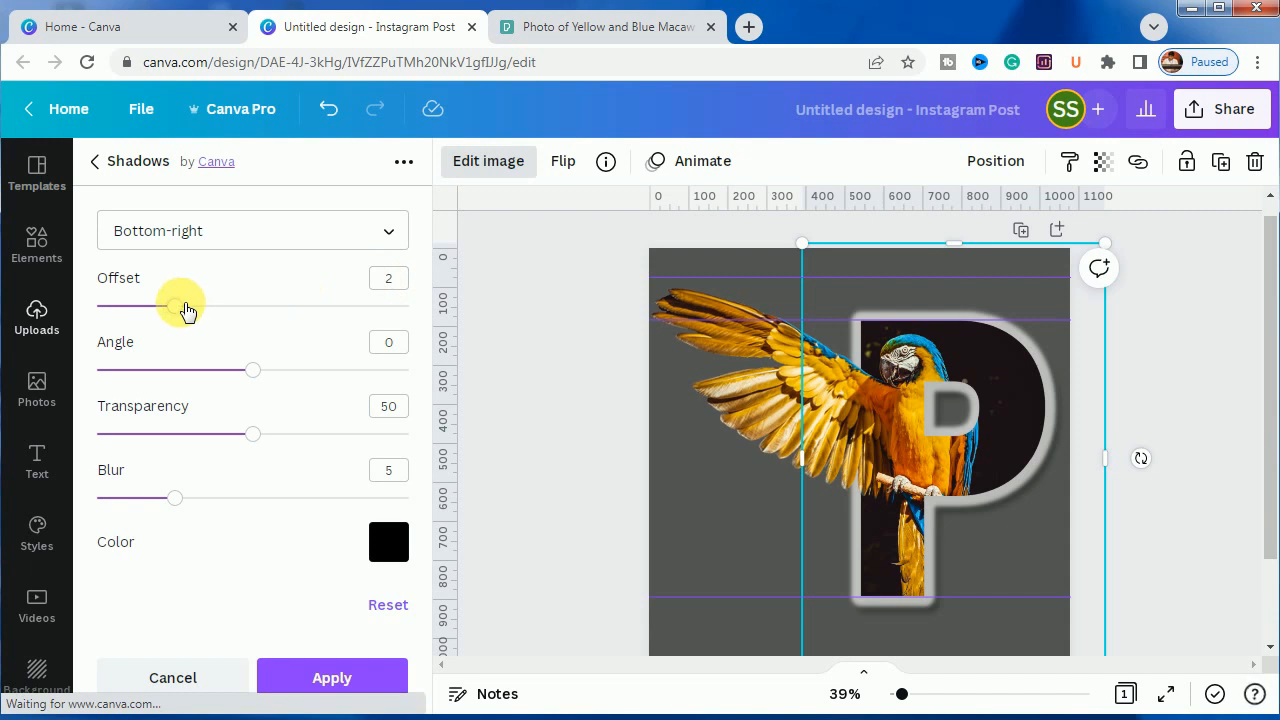
Set the P's drop shadow to offset 5, blur 9 and transparency 67, and keep the result.
drag(183, 306, 313, 318)
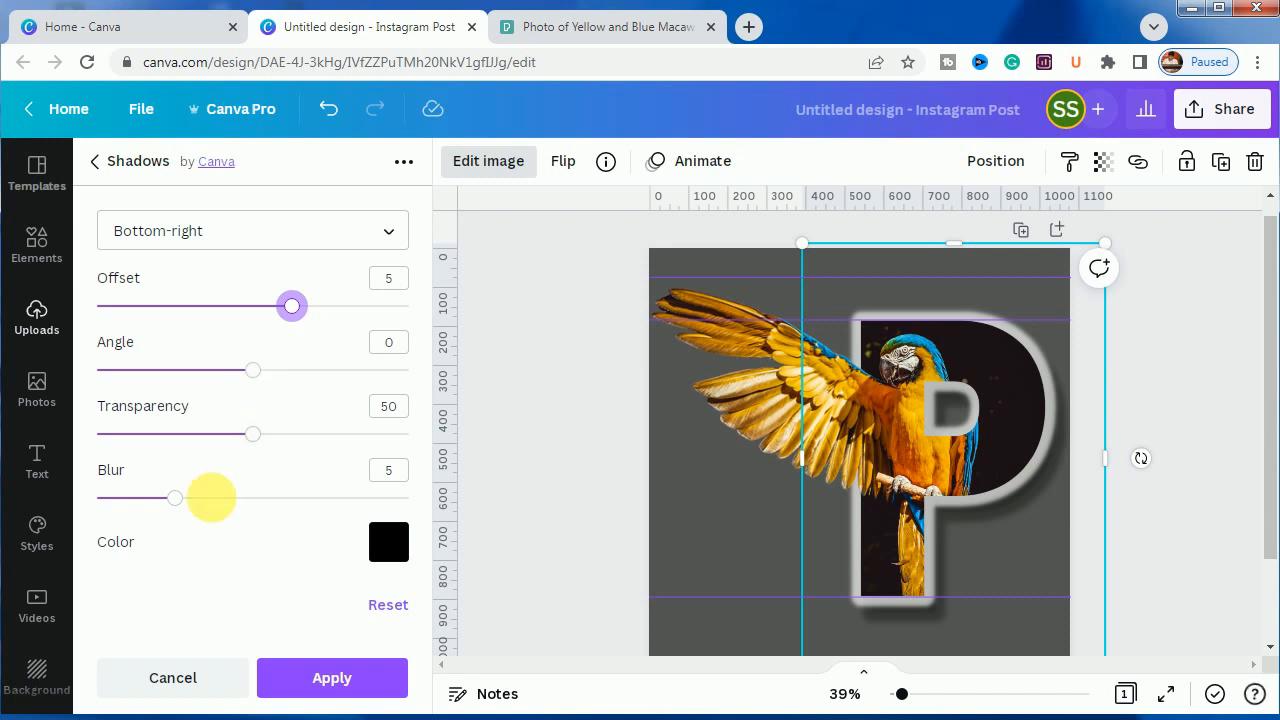
drag(185, 500, 236, 500)
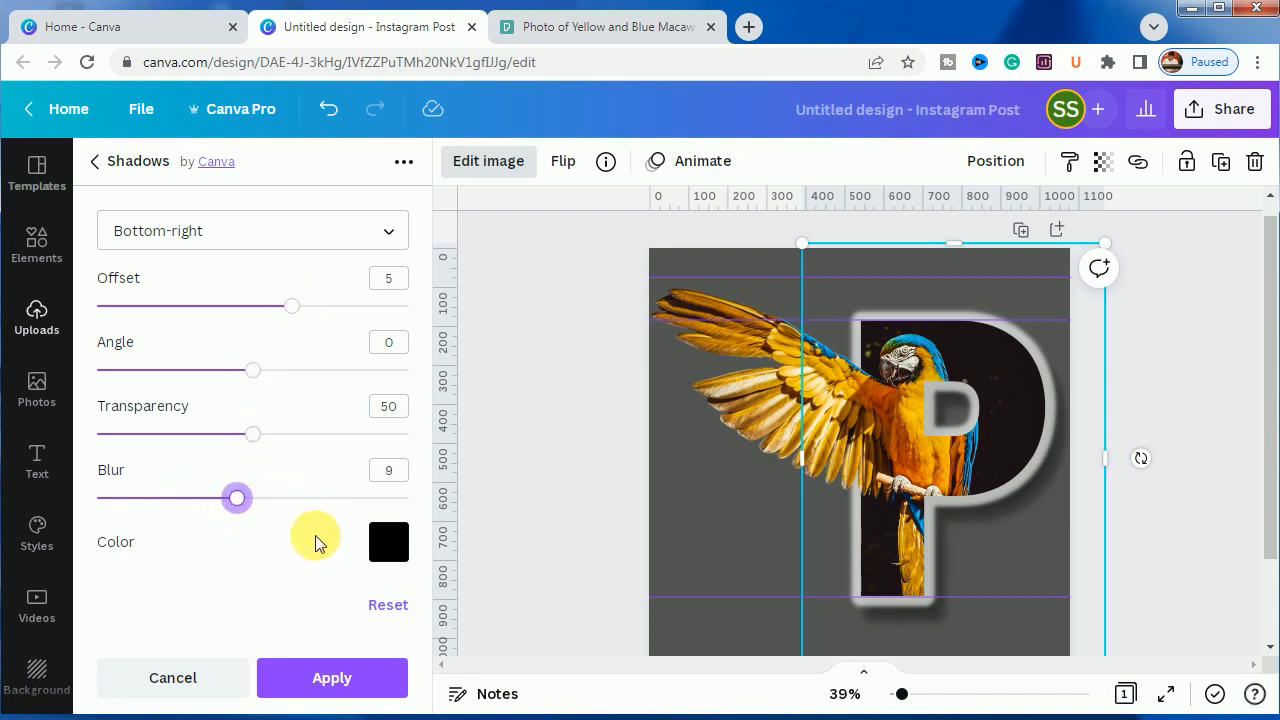
drag(255, 434, 310, 442)
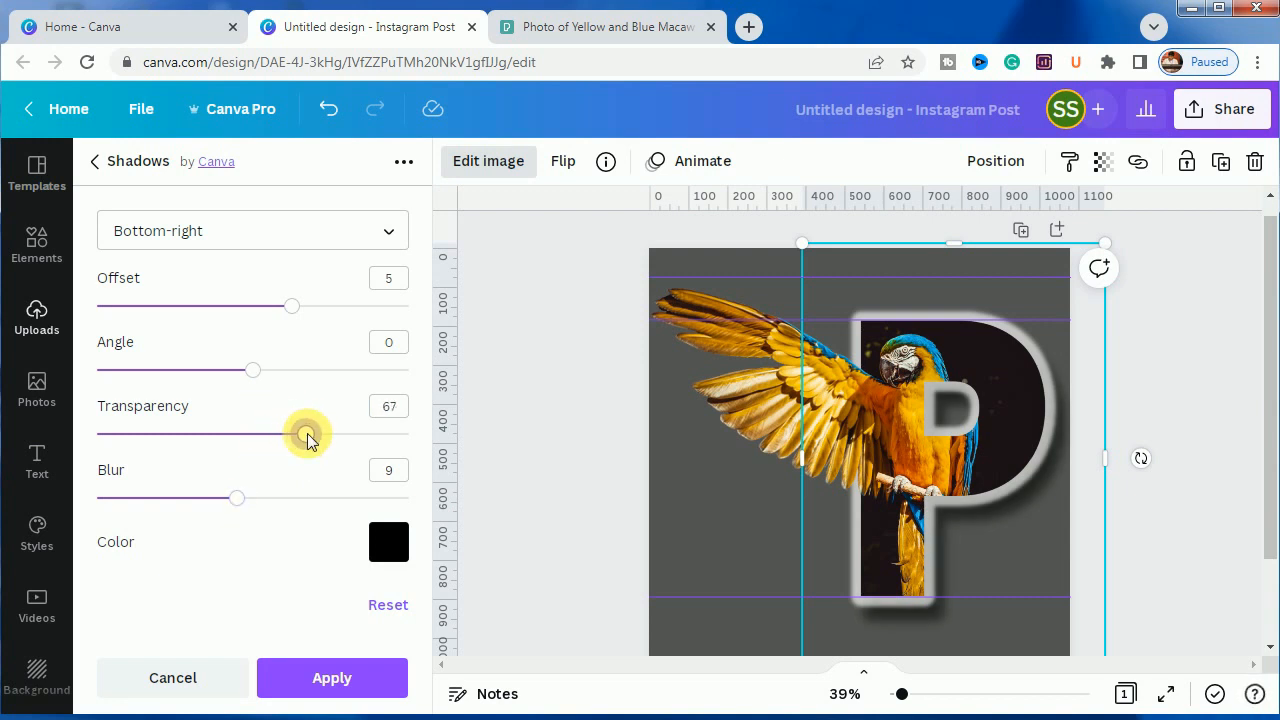
click(530, 428)
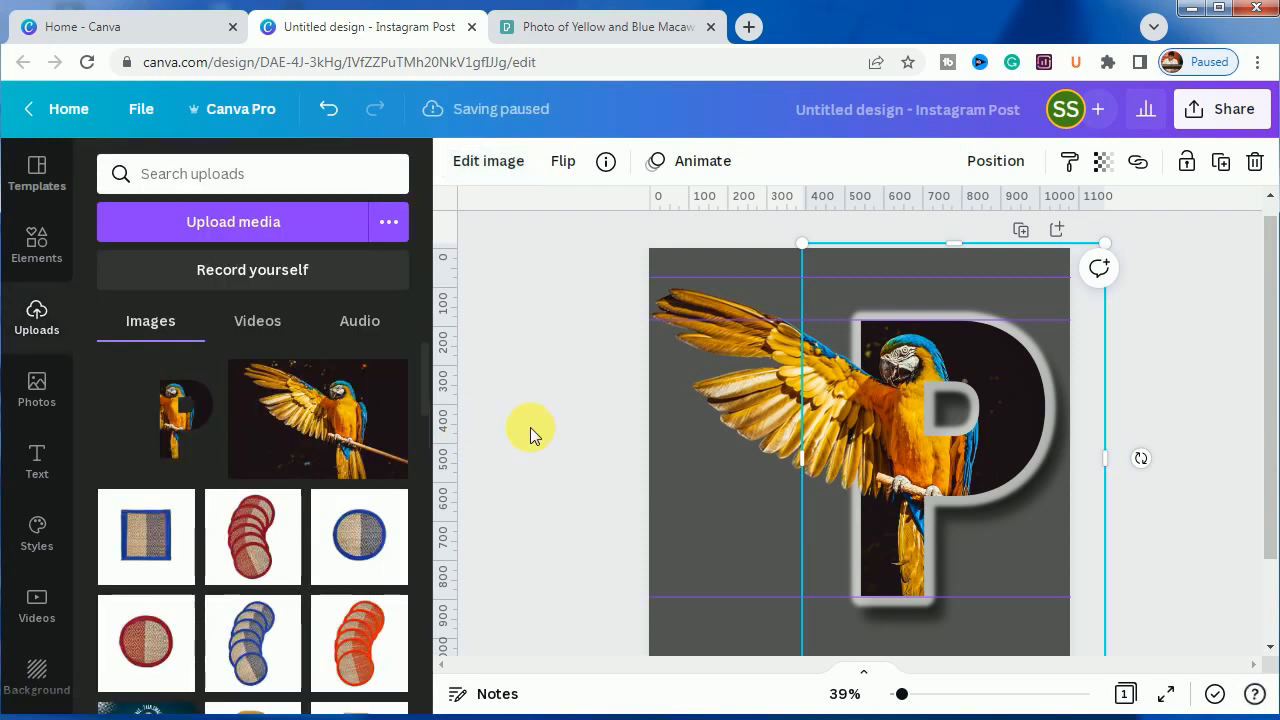